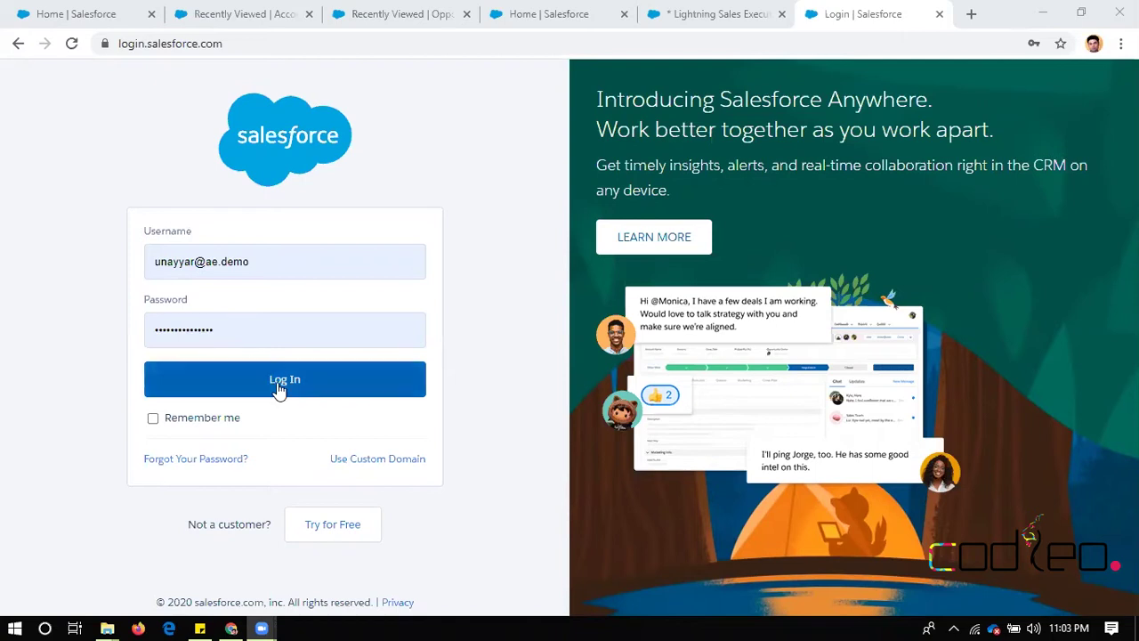
Switch to the Home | Salesforce tab to show the Lightning Sales Executive Dashboard
{"action": "left_click", "coordinate": [70, 11]}
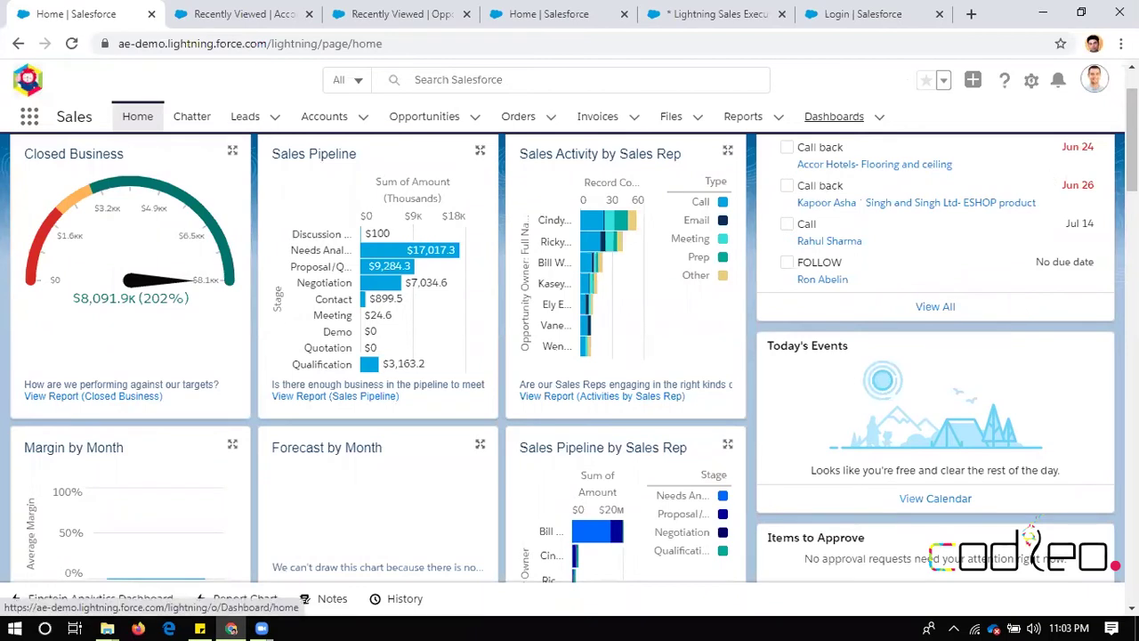
{"action": "scroll", "coordinate": [1032, 530], "scroll_direction": "up", "scroll_amount": 1}
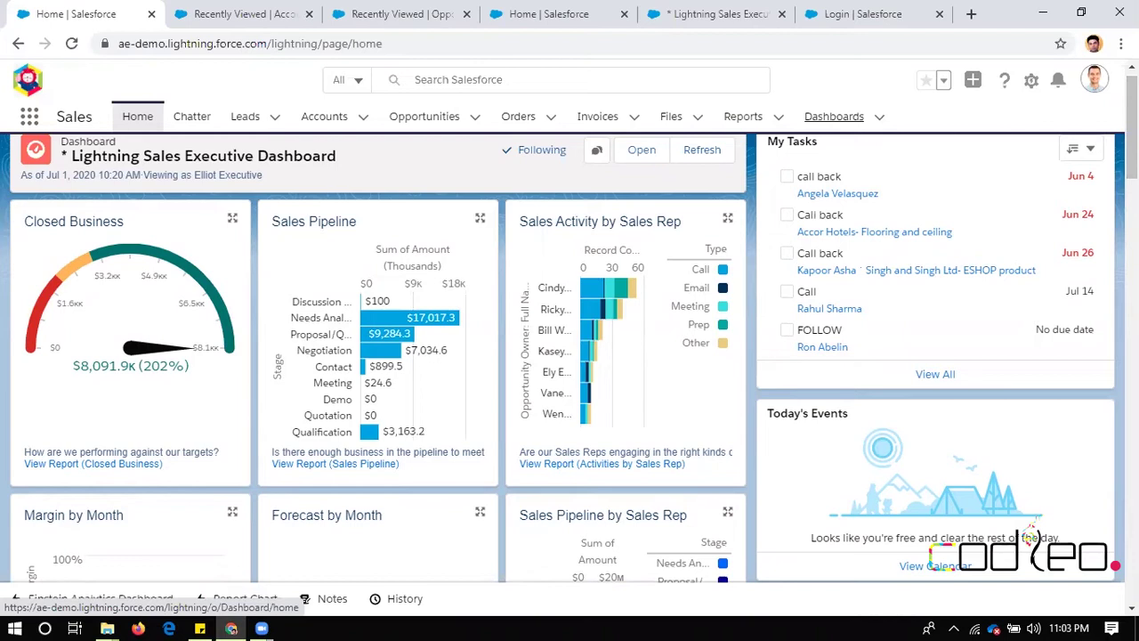
{"action": "scroll", "coordinate": [833, 116], "scroll_direction": "up", "scroll_amount": 1}
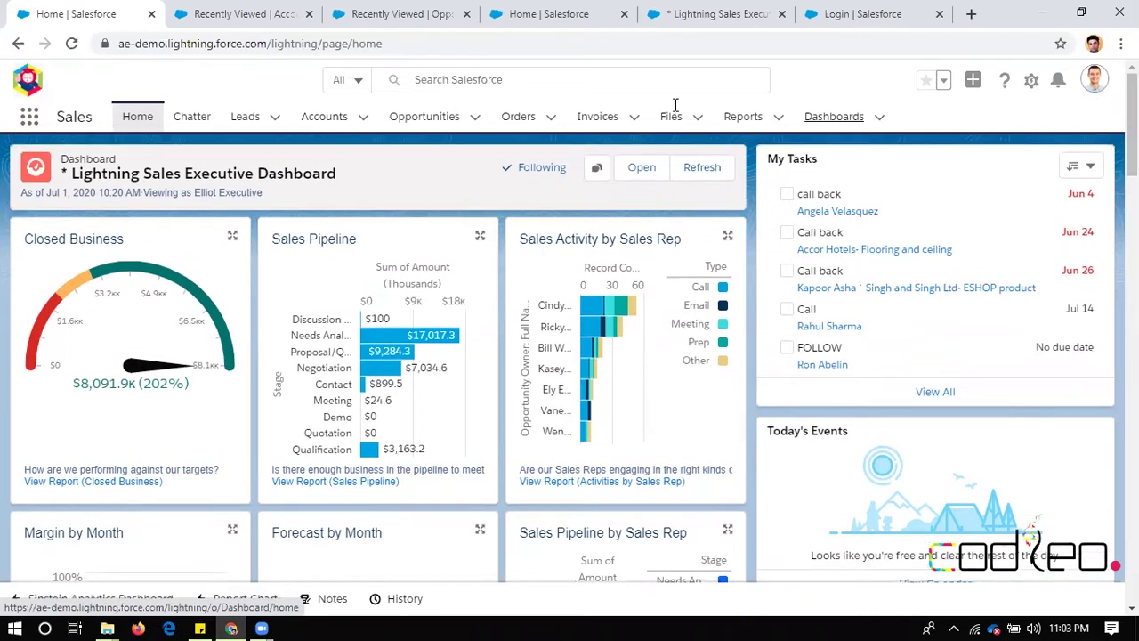
Search Salesforce for 'a' to preview matching records, then clear the query back to Recent Items
{"action": "left_click", "coordinate": [546, 79]}
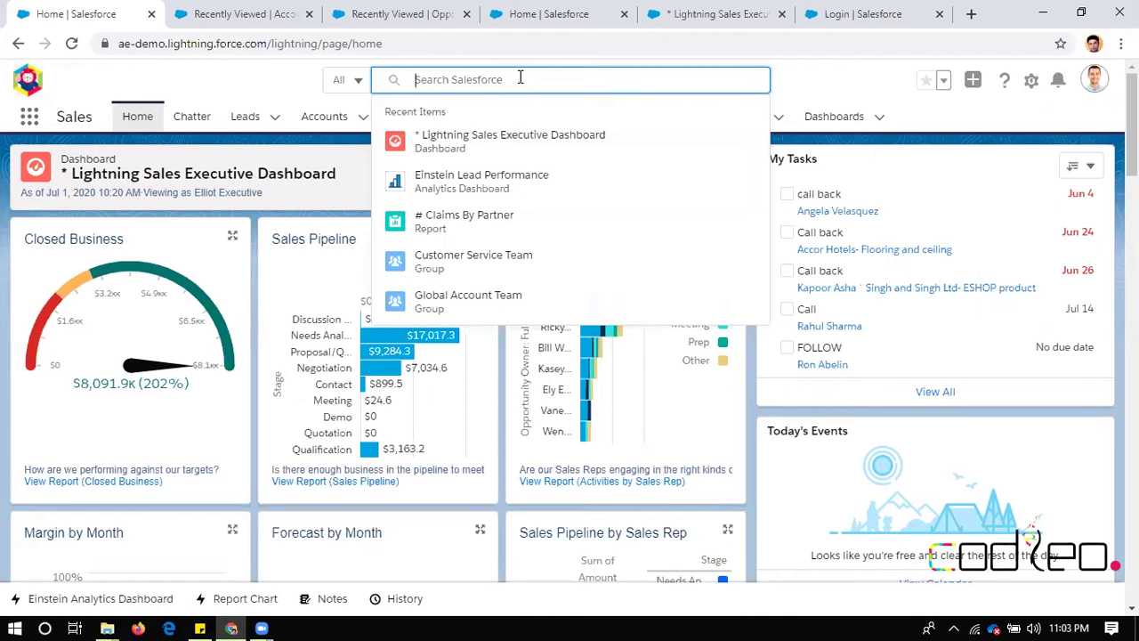
{"action": "type", "text": "a"}
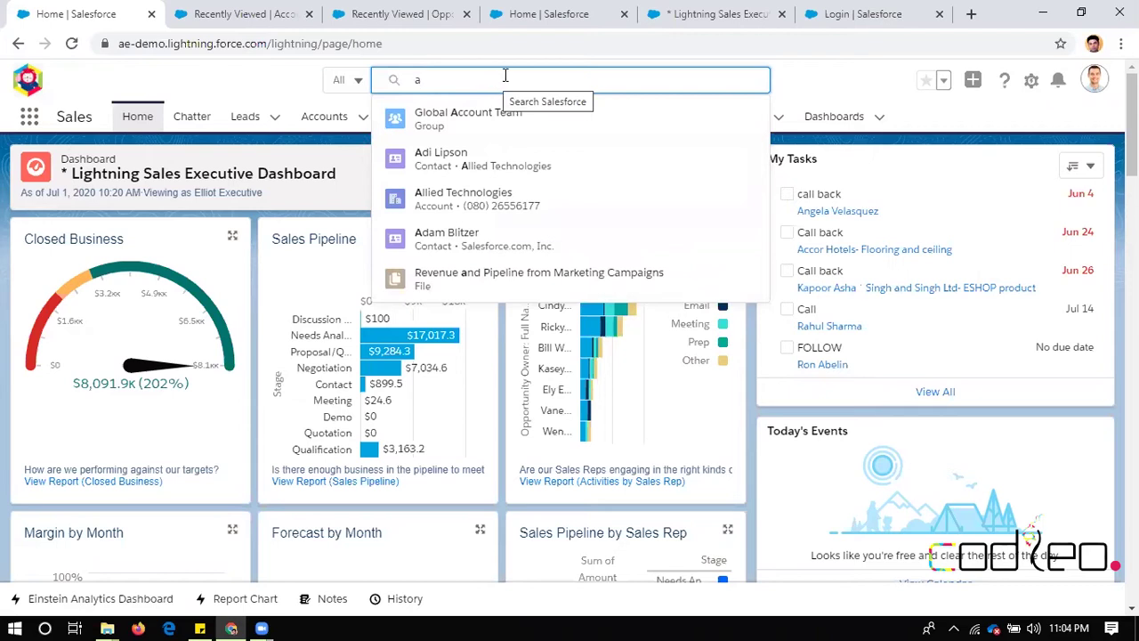
{"action": "key", "text": "BackSpace"}
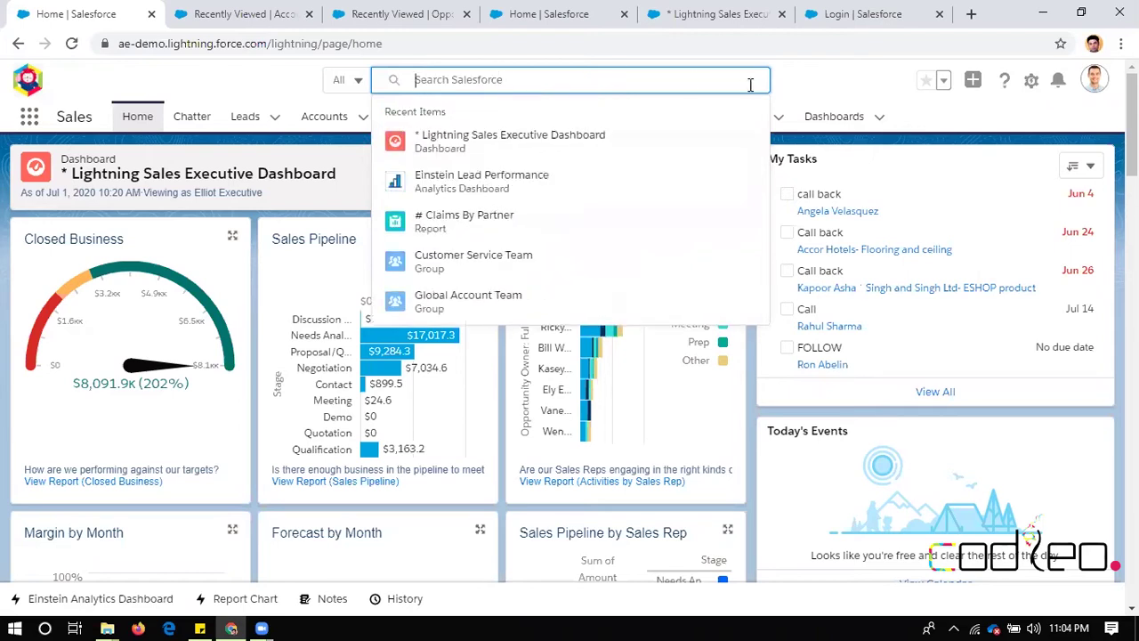
Dismiss the search suggestions and open your own user profile page from the avatar menu
{"action": "left_click", "coordinate": [799, 92]}
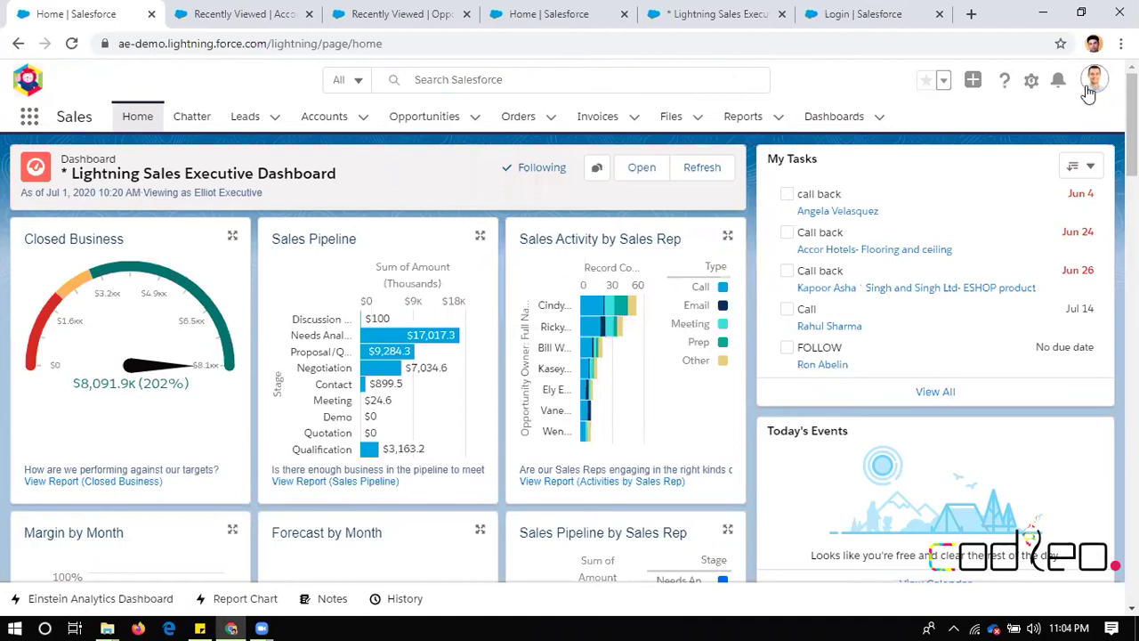
{"action": "left_click", "coordinate": [1091, 86]}
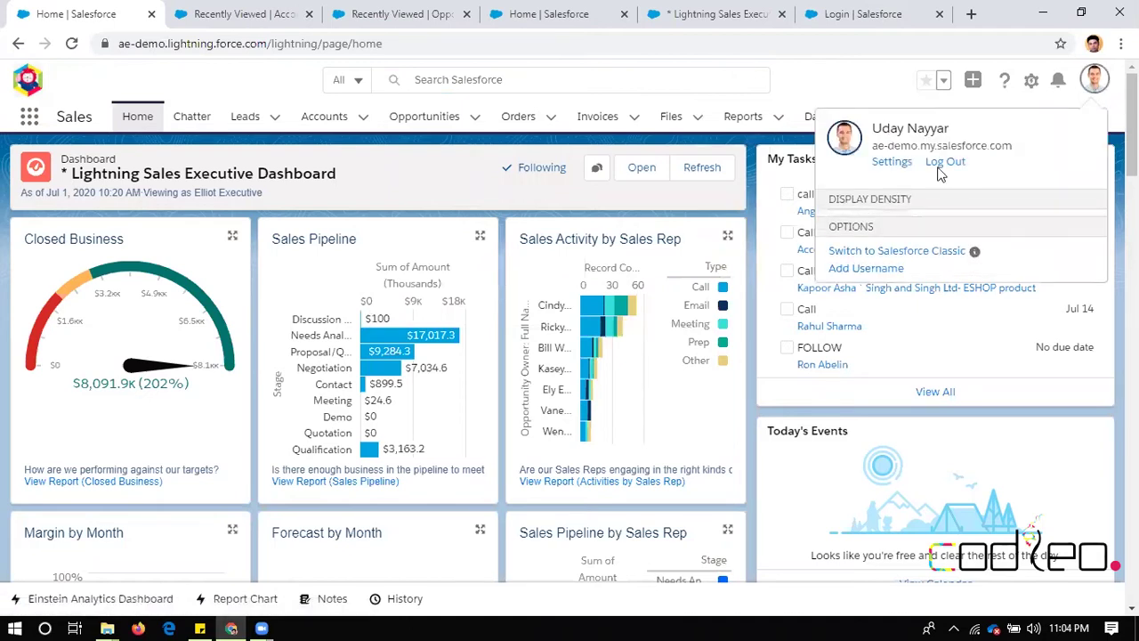
{"action": "left_click", "coordinate": [902, 131]}
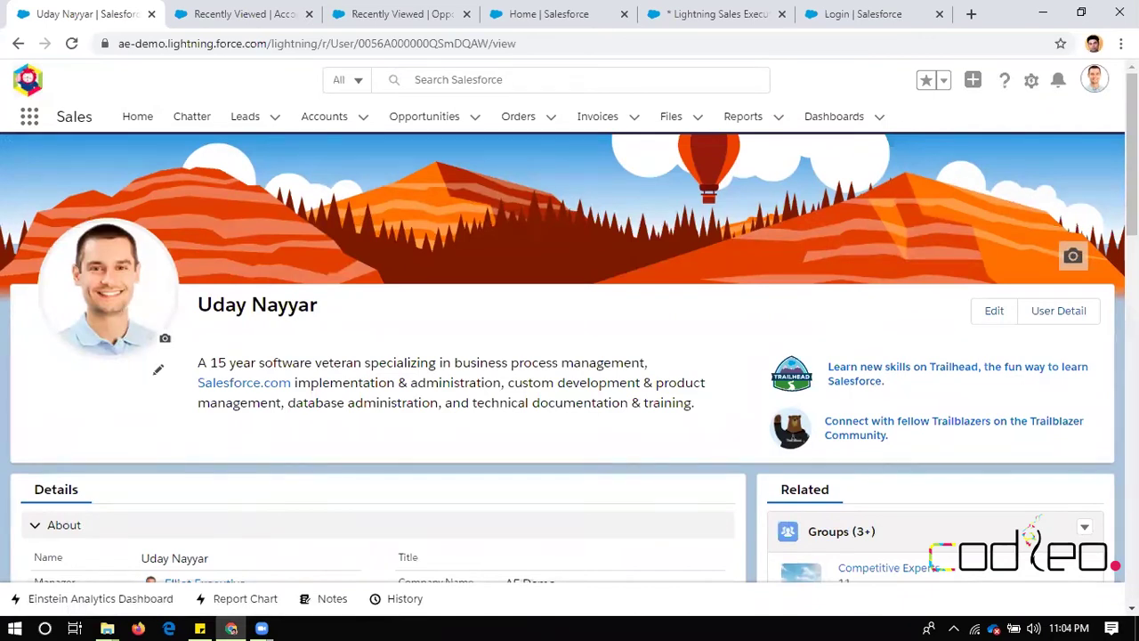
Scroll through the profile's details, groups, followers and Chatter feed, then back to the top
{"action": "scroll", "coordinate": [1132, 250], "scroll_direction": "down", "scroll_amount": 1}
{"action": "scroll", "coordinate": [569, 356], "scroll_direction": "down", "scroll_amount": 2}
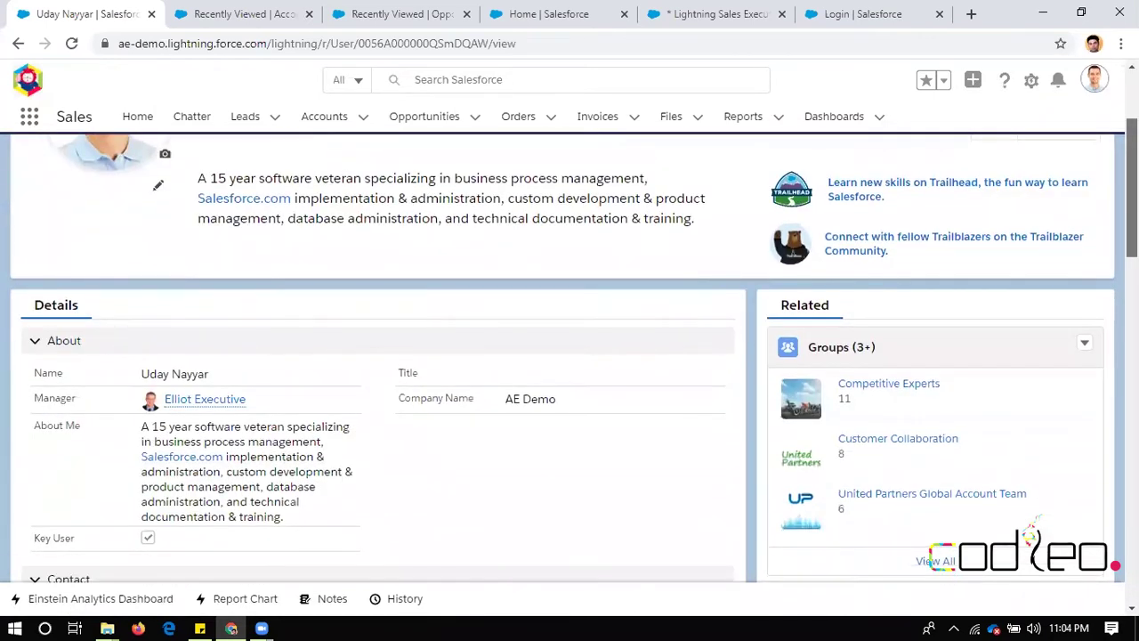
{"action": "scroll", "coordinate": [458, 237], "scroll_direction": "down", "scroll_amount": 2}
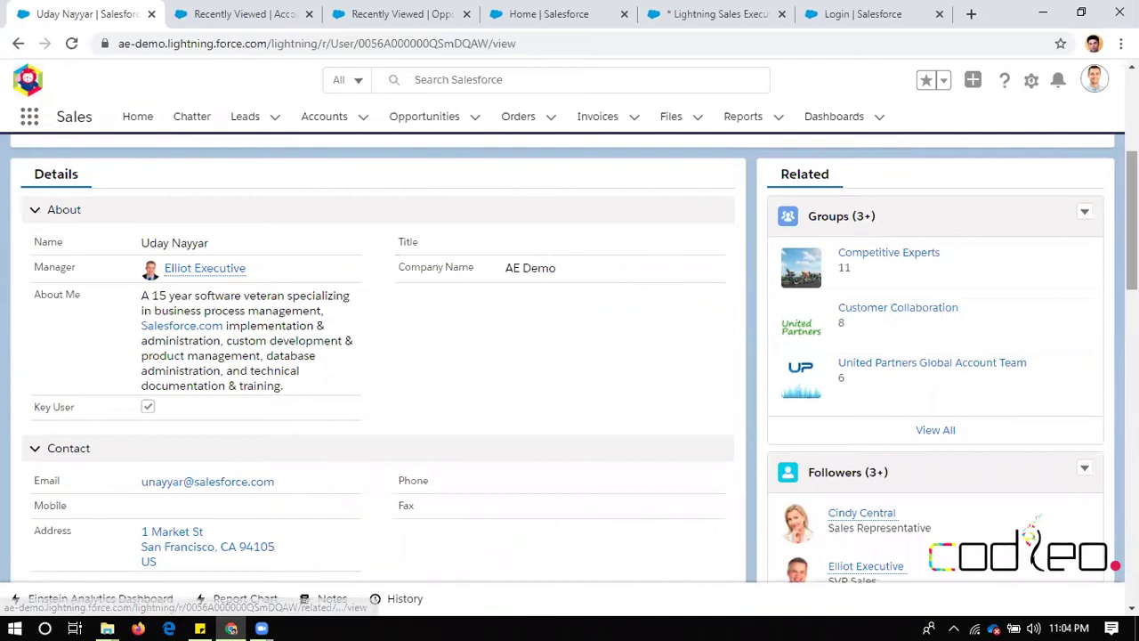
{"action": "scroll", "coordinate": [936, 430], "scroll_direction": "down", "scroll_amount": 4}
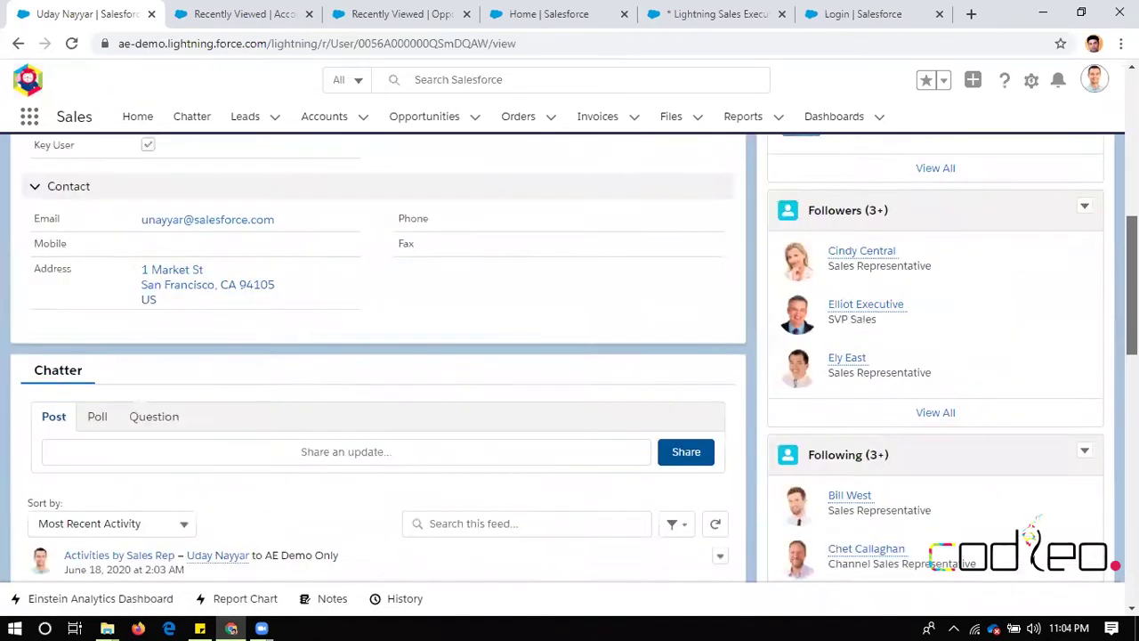
{"action": "scroll", "coordinate": [895, 147], "scroll_direction": "down", "scroll_amount": 1}
{"action": "scroll", "coordinate": [895, 145], "scroll_direction": "up", "scroll_amount": 1}
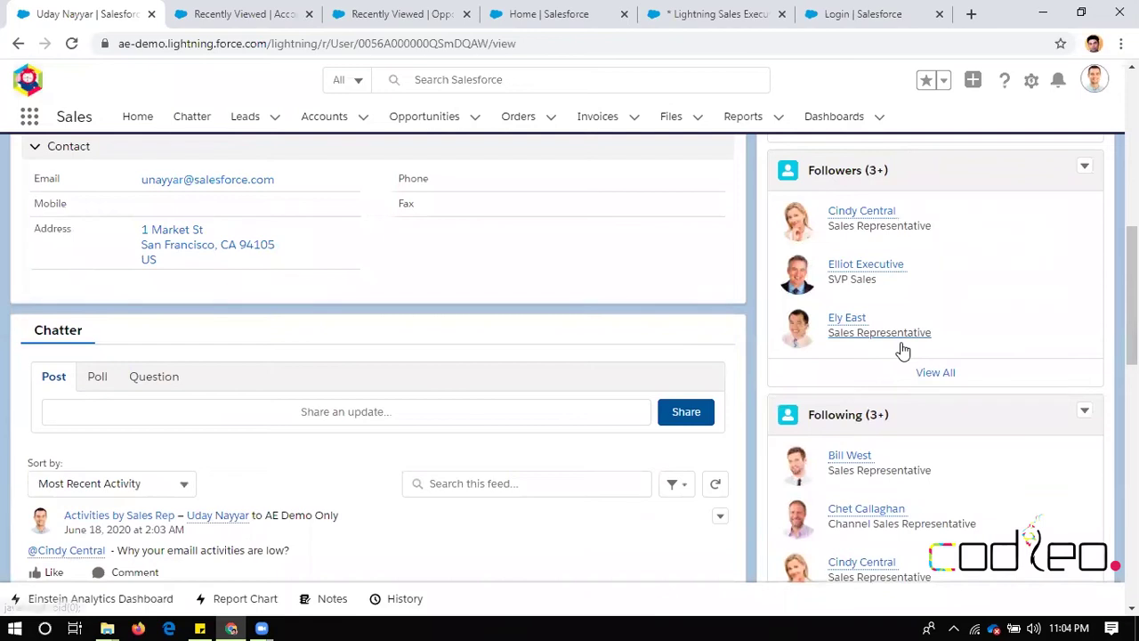
{"action": "scroll", "coordinate": [914, 409], "scroll_direction": "down", "scroll_amount": 2}
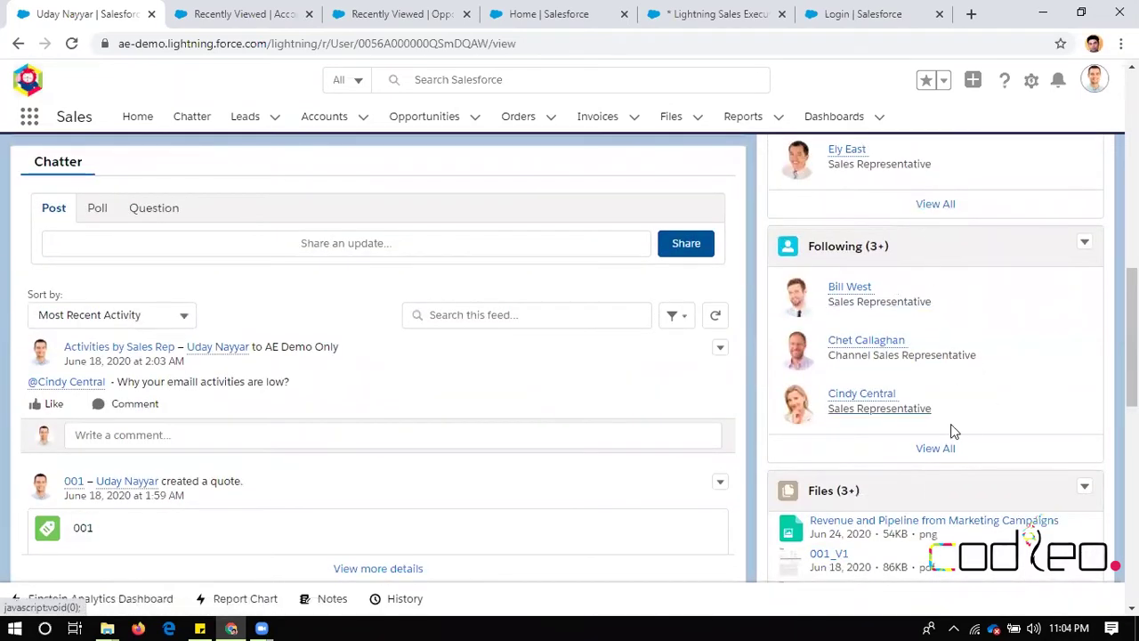
{"action": "scroll", "coordinate": [943, 419], "scroll_direction": "down", "scroll_amount": 3}
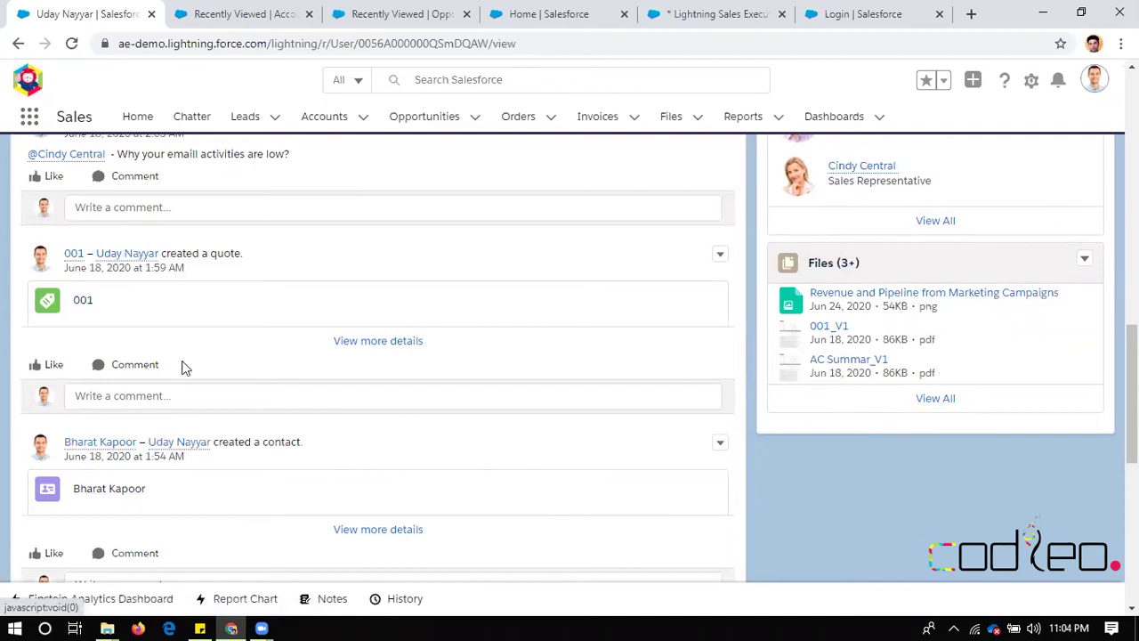
{"action": "scroll", "coordinate": [1132, 391], "scroll_direction": "up", "scroll_amount": 2}
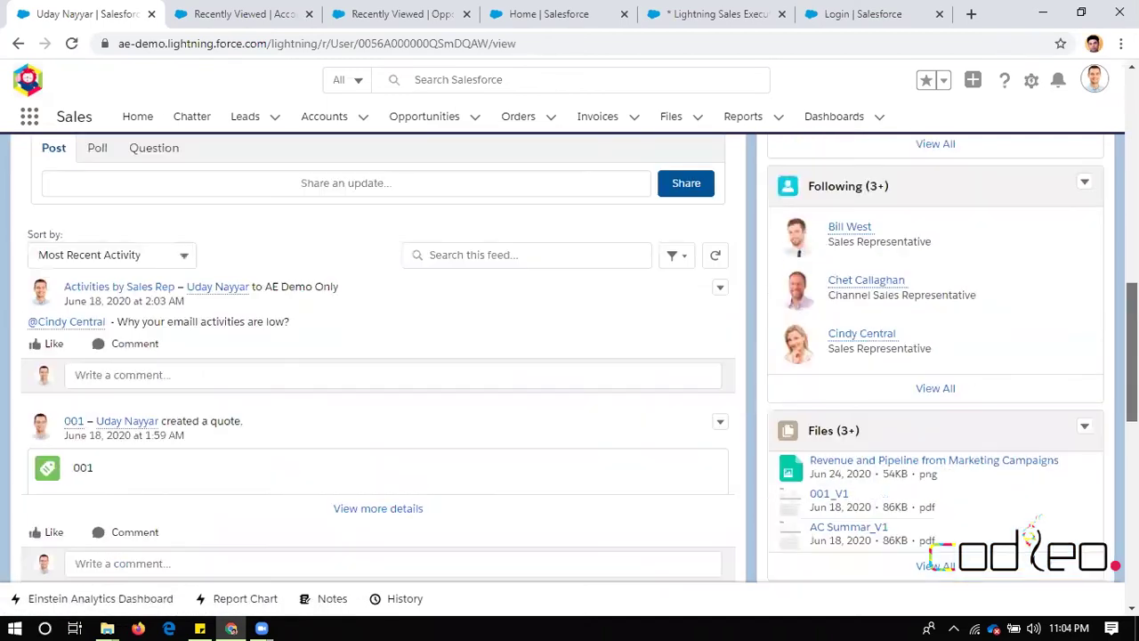
{"action": "scroll", "coordinate": [1132, 392], "scroll_direction": "up", "scroll_amount": 5}
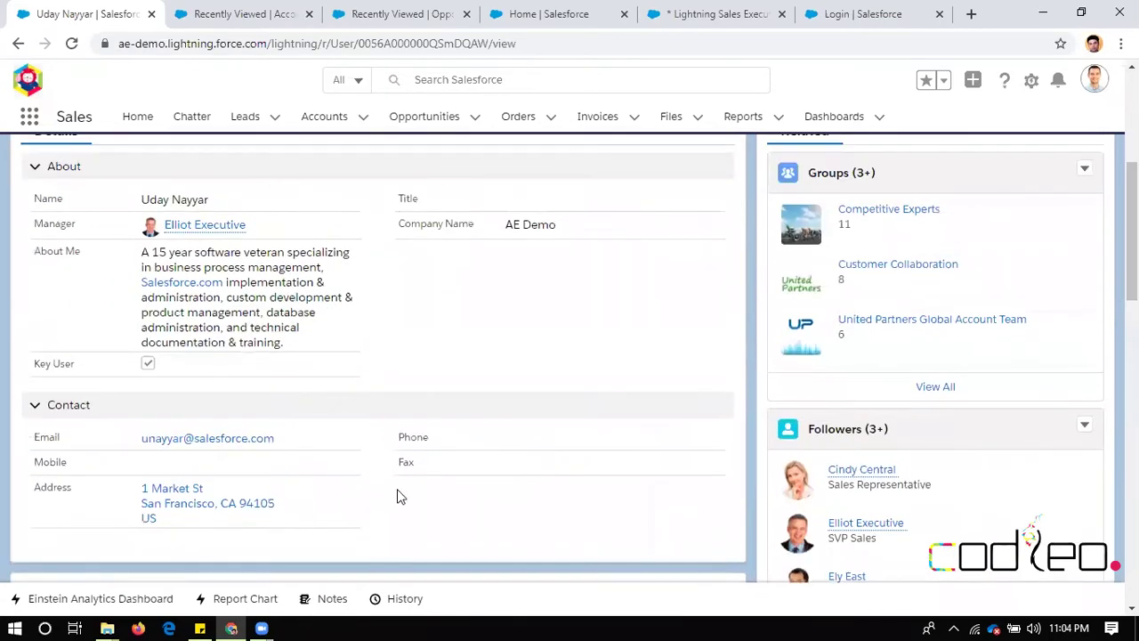
{"action": "scroll", "coordinate": [1132, 231], "scroll_direction": "up", "scroll_amount": 3}
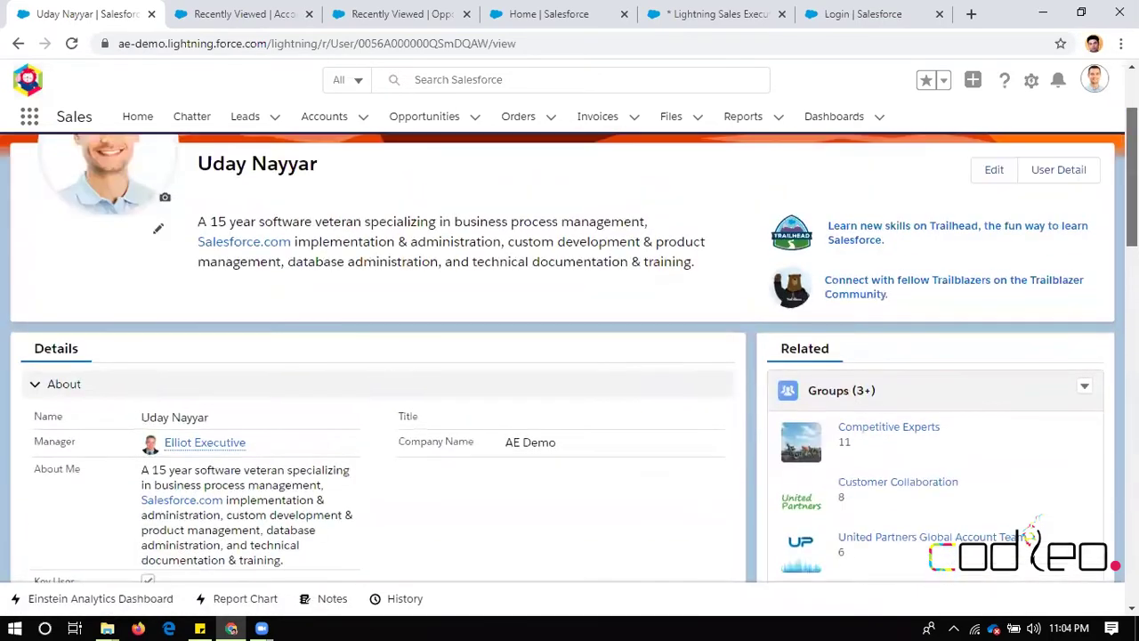
{"action": "scroll", "coordinate": [570, 356], "scroll_direction": "up", "scroll_amount": 2}
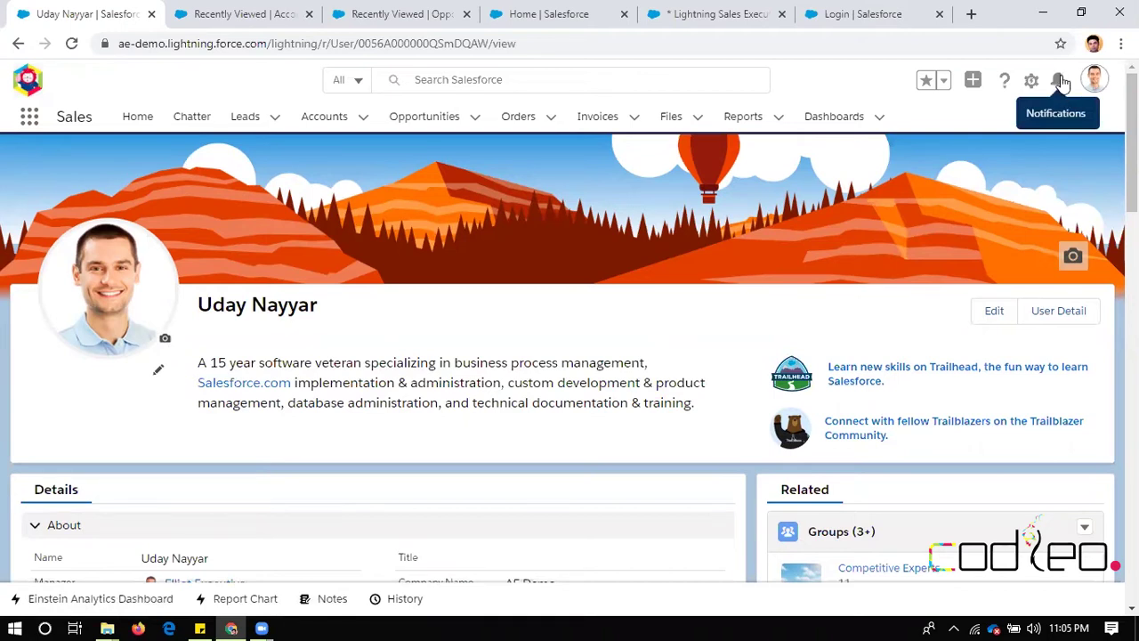
{"action": "left_click", "coordinate": [1060, 82]}
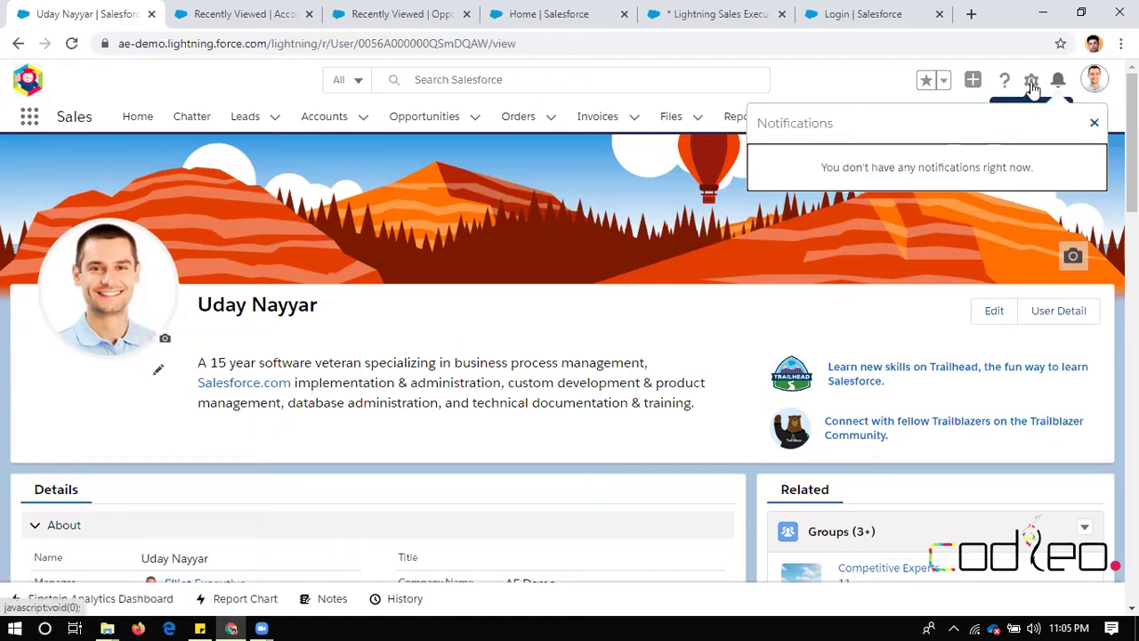
{"action": "left_click", "coordinate": [1094, 122]}
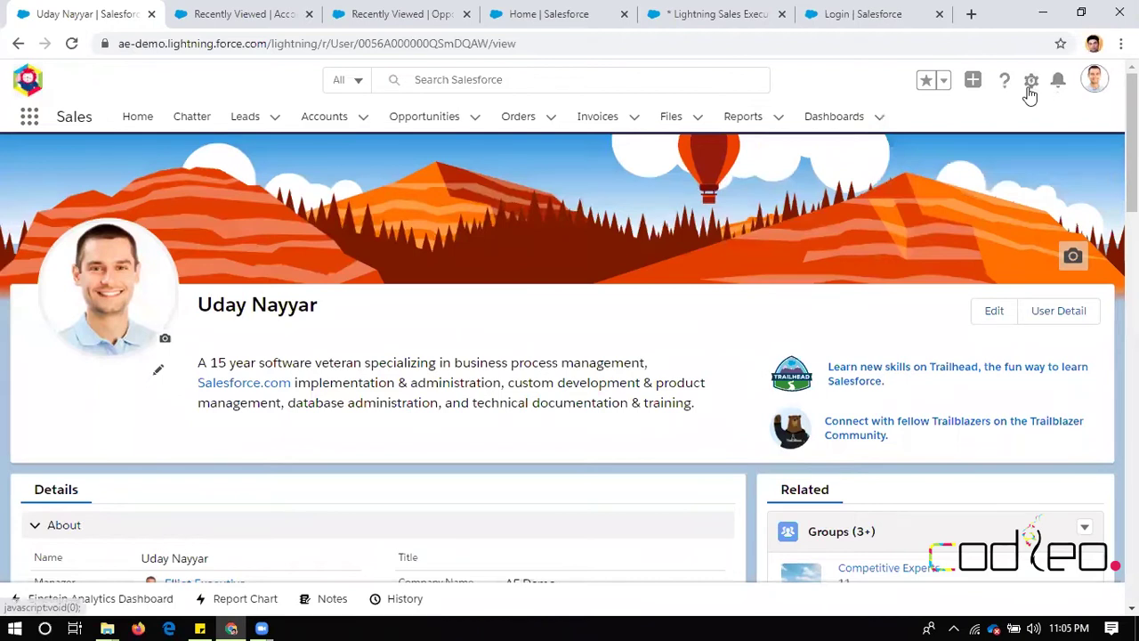
{"action": "left_click", "coordinate": [1030, 89]}
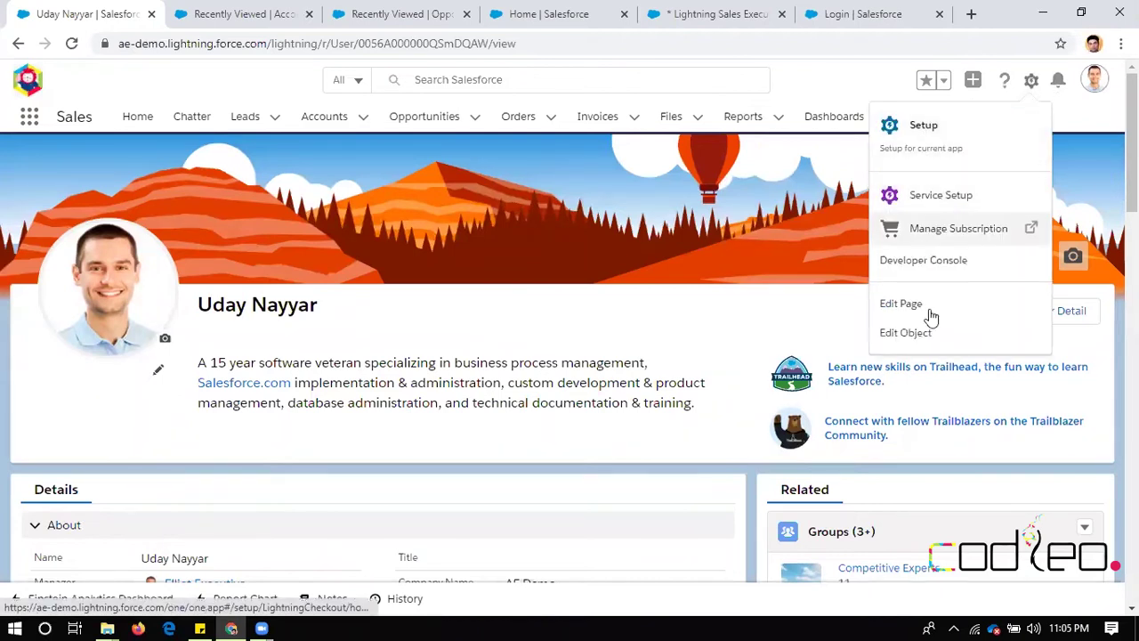
{"action": "left_click", "coordinate": [836, 68]}
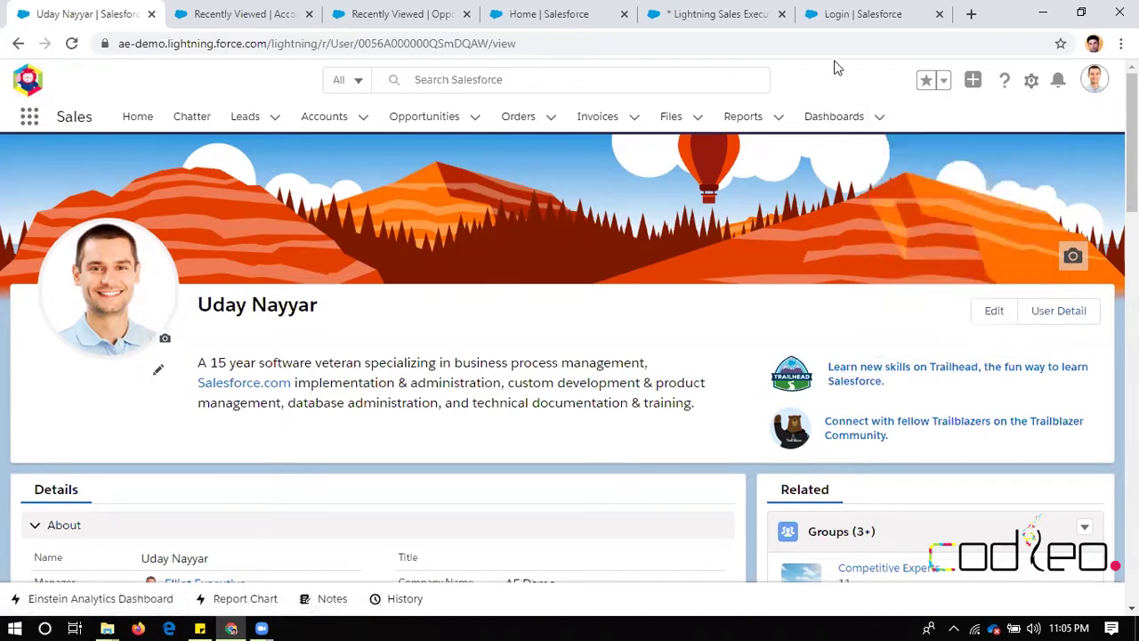
{"action": "left_click", "coordinate": [1031, 83]}
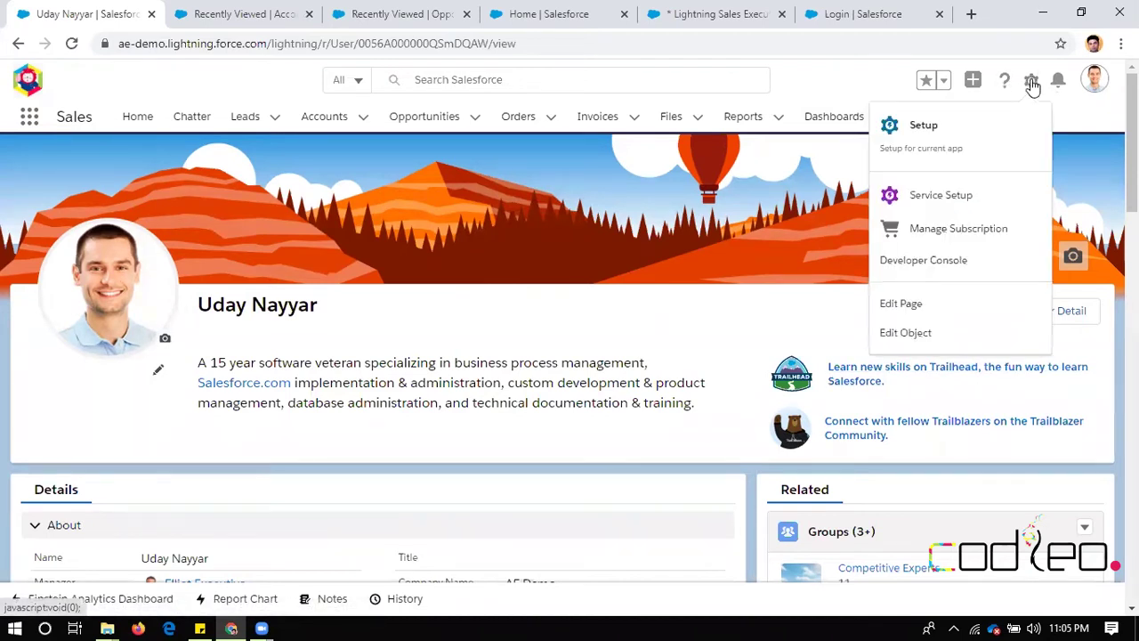
{"action": "left_click", "coordinate": [860, 72]}
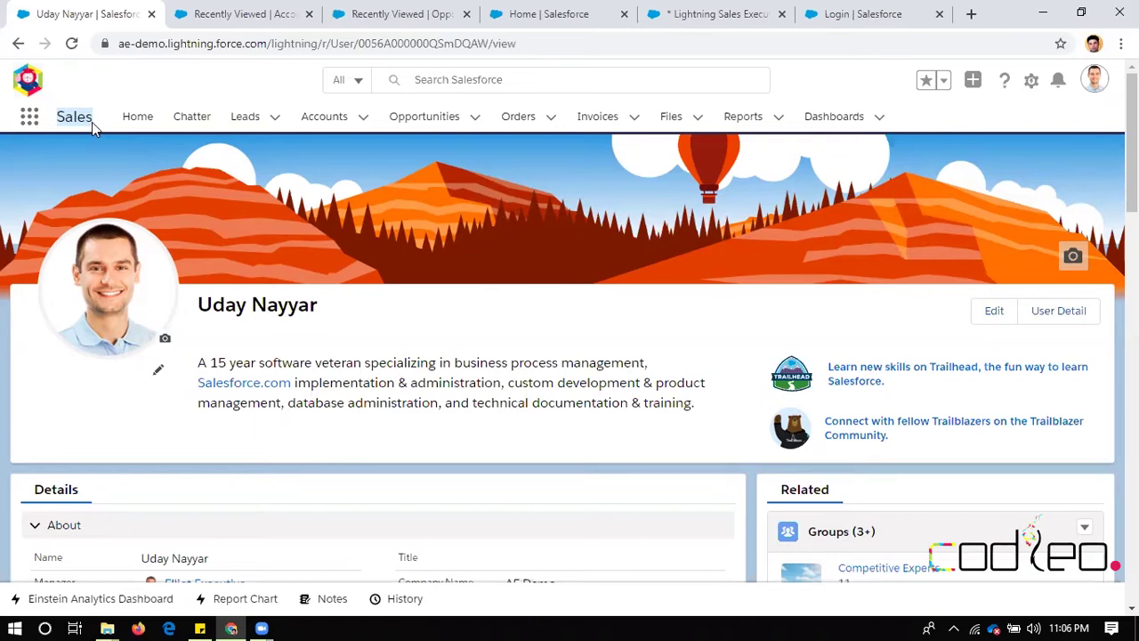
{"action": "double_click", "coordinate": [74, 117]}
{"action": "left_click", "coordinate": [29, 119]}
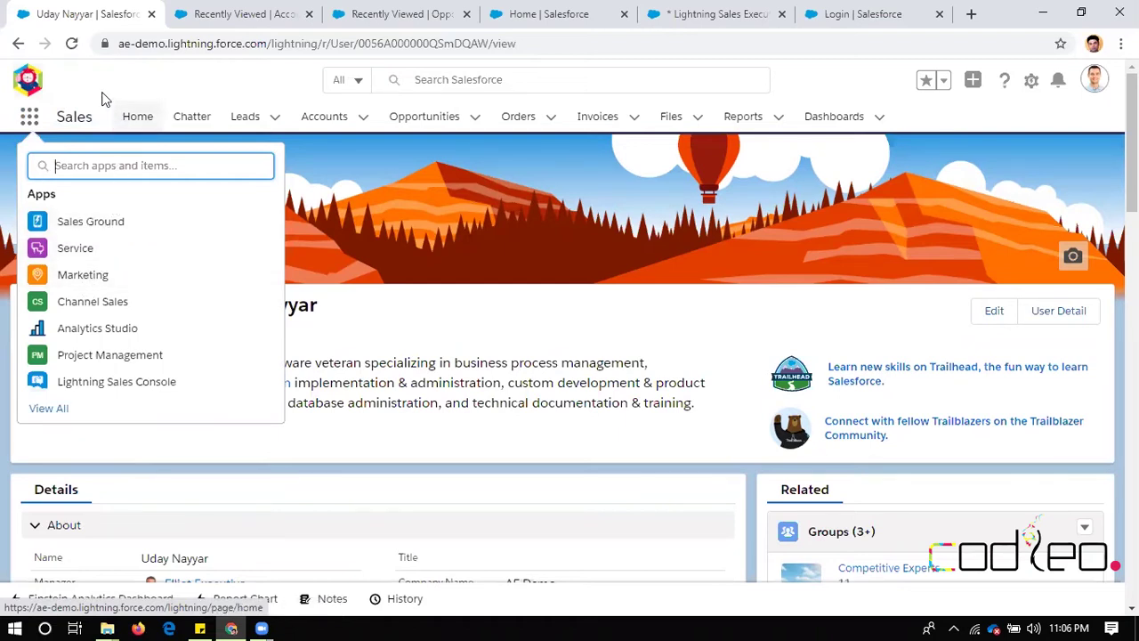
{"action": "left_click", "coordinate": [74, 114]}
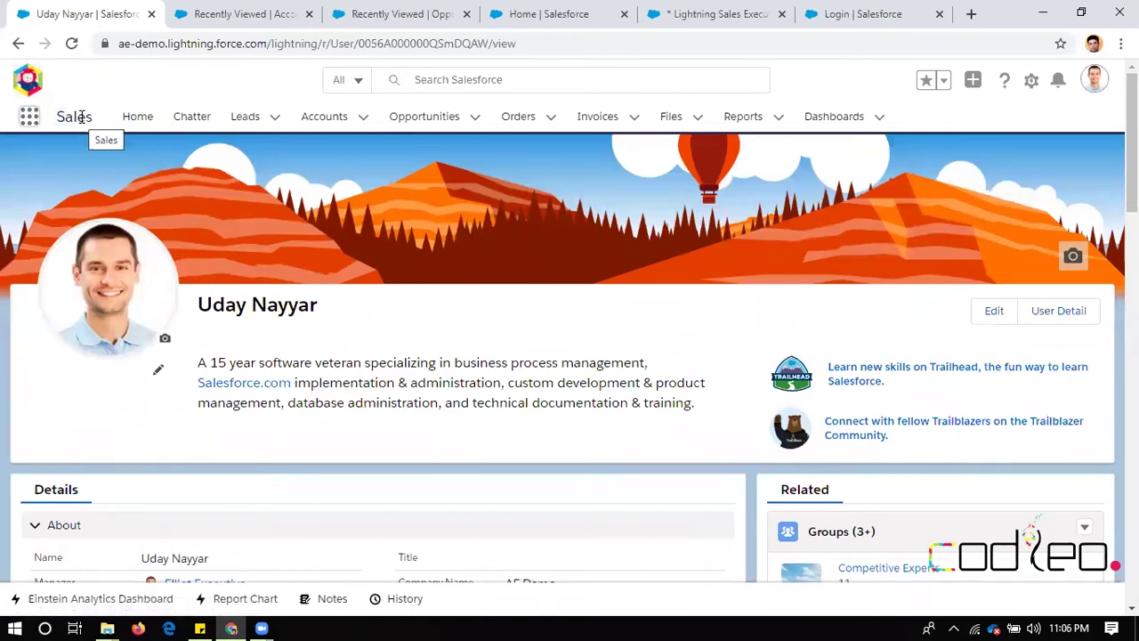
Return to the Sales home page and show the filter options for My Tasks
{"action": "left_click", "coordinate": [139, 120]}
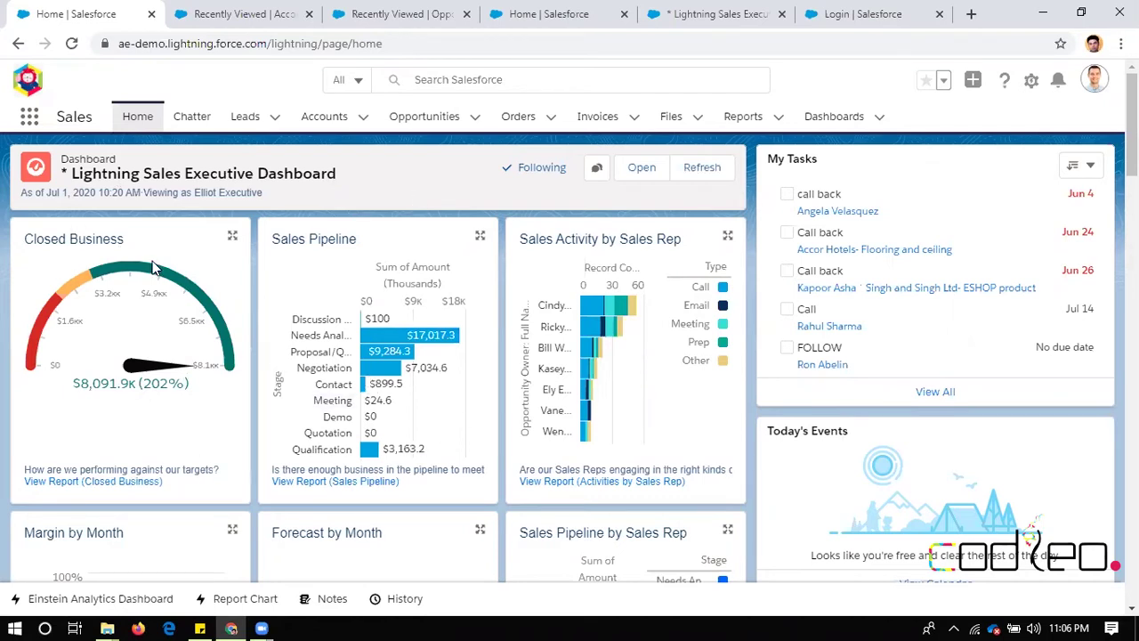
{"action": "mouse_move", "coordinate": [153, 274]}
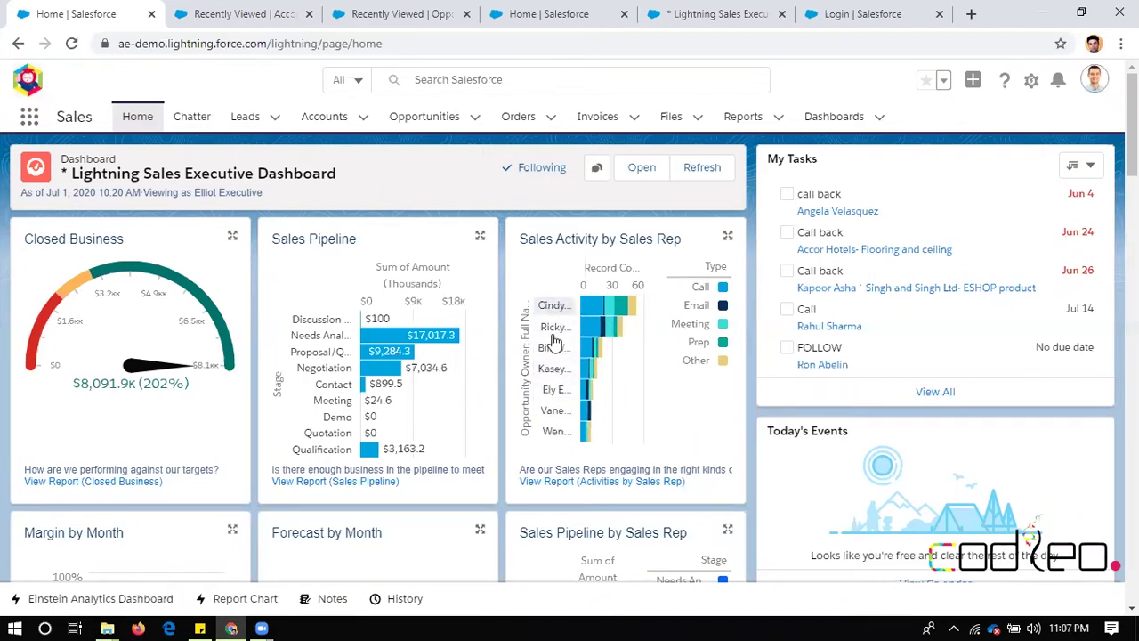
{"action": "mouse_move", "coordinate": [603, 316]}
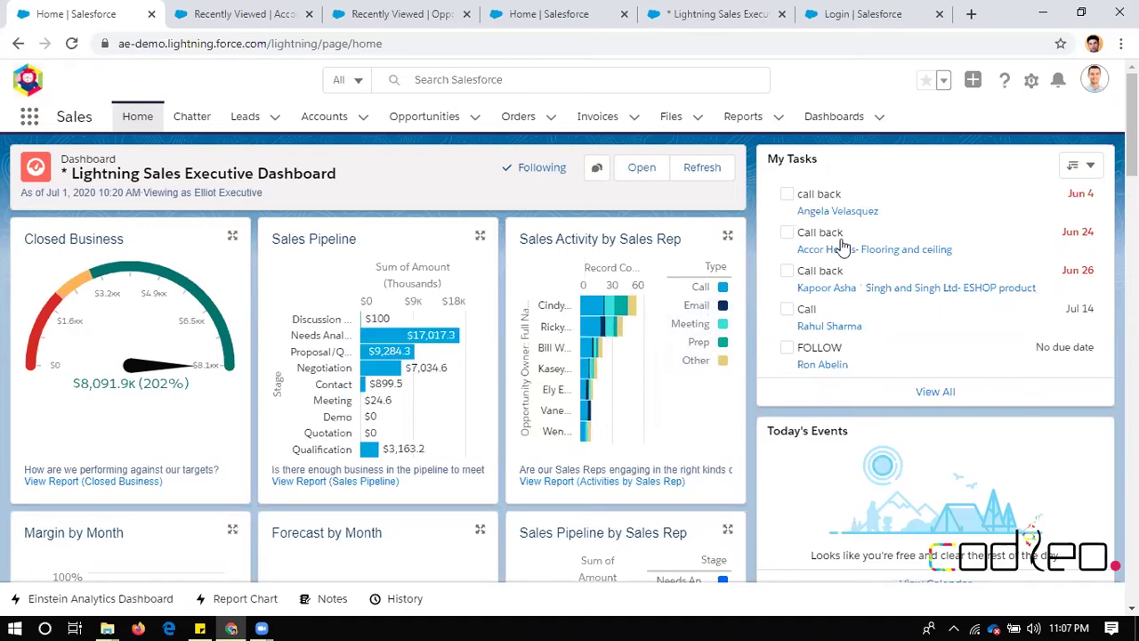
{"action": "left_click", "coordinate": [1084, 165]}
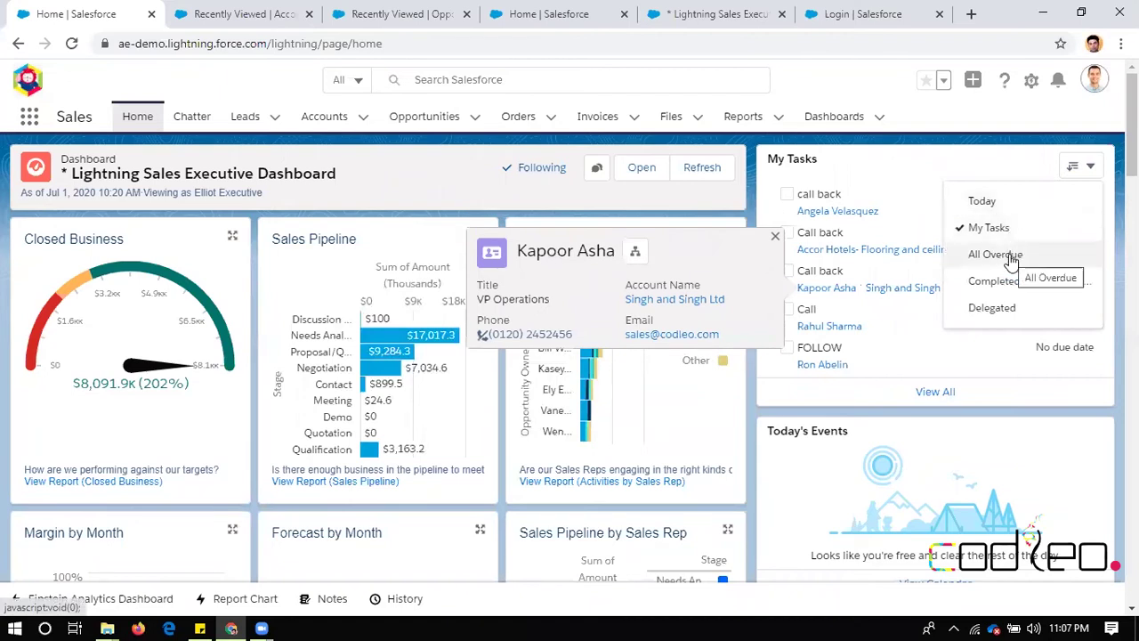
Close the My Tasks filter menu and scroll down to the Revenue Mix, Neglected Accounts and Margin charts
{"action": "left_click", "coordinate": [959, 175]}
{"action": "scroll", "coordinate": [818, 223], "scroll_direction": "down", "scroll_amount": 3}
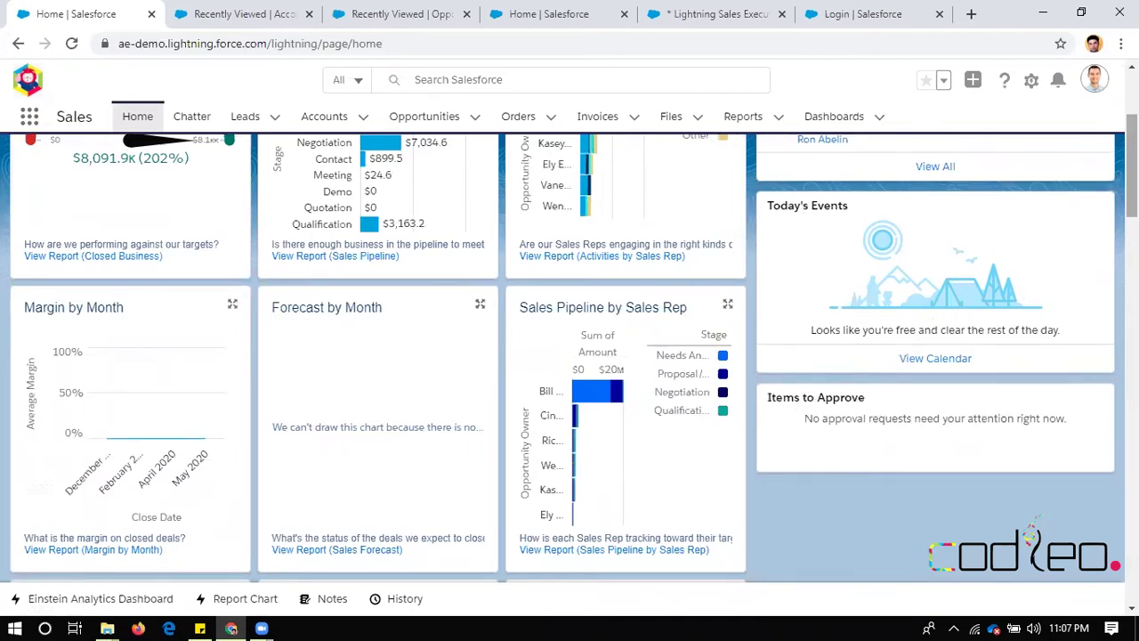
{"action": "scroll", "coordinate": [567, 349], "scroll_direction": "down", "scroll_amount": 4}
{"action": "scroll", "coordinate": [567, 359], "scroll_direction": "up", "scroll_amount": 1}
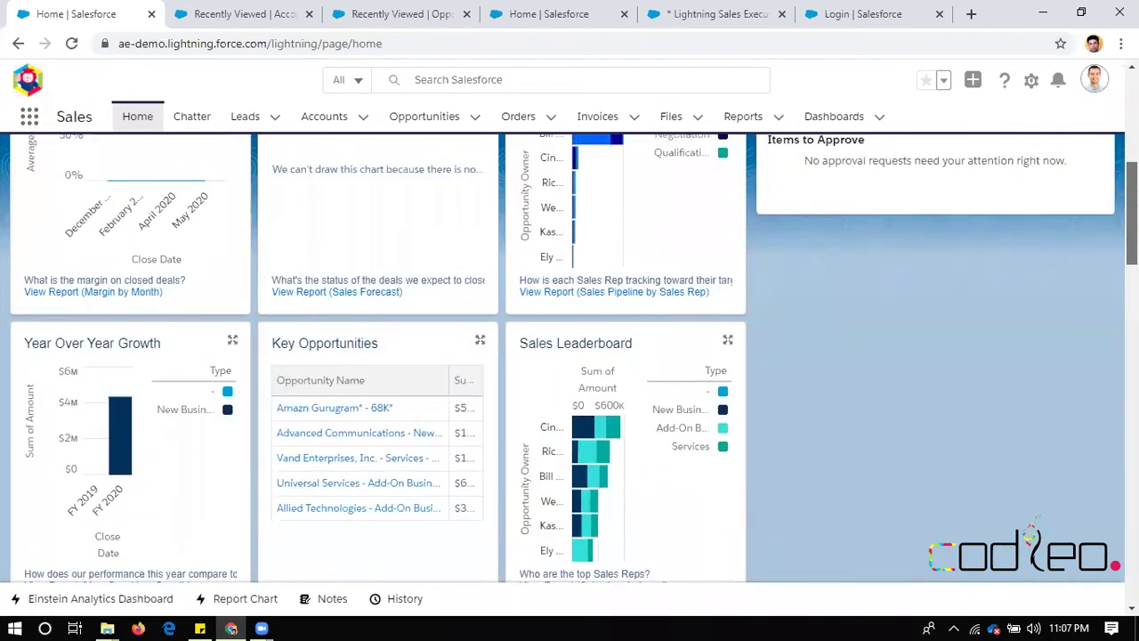
{"action": "scroll", "coordinate": [566, 358], "scroll_direction": "down", "scroll_amount": 4}
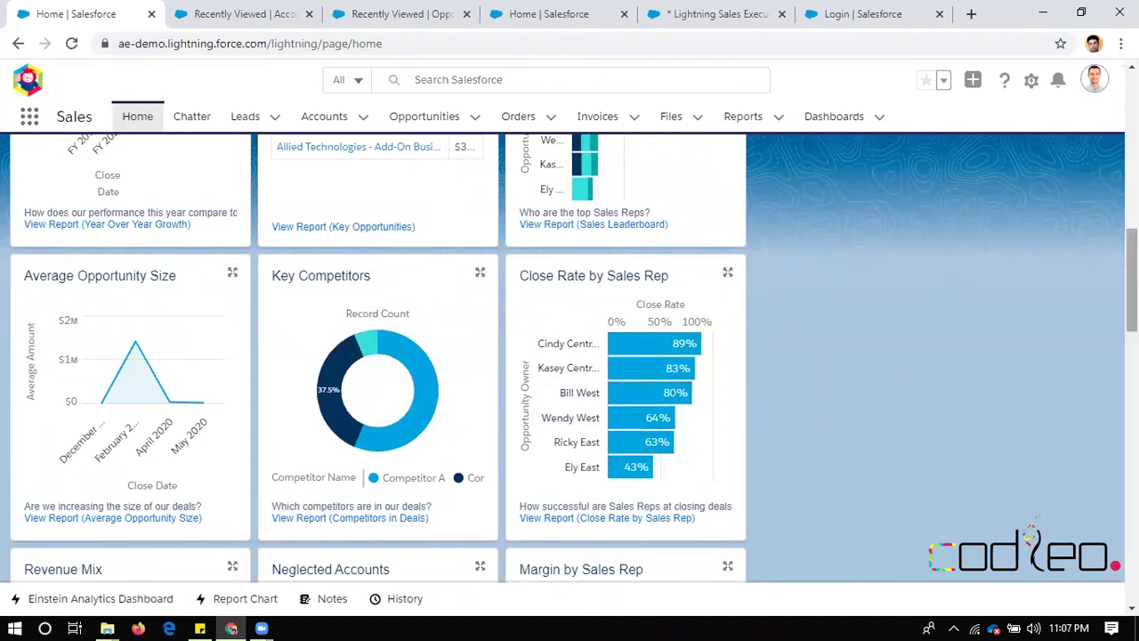
{"action": "left_click_drag", "start_coordinate": [1132, 279], "coordinate": [1132, 350]}
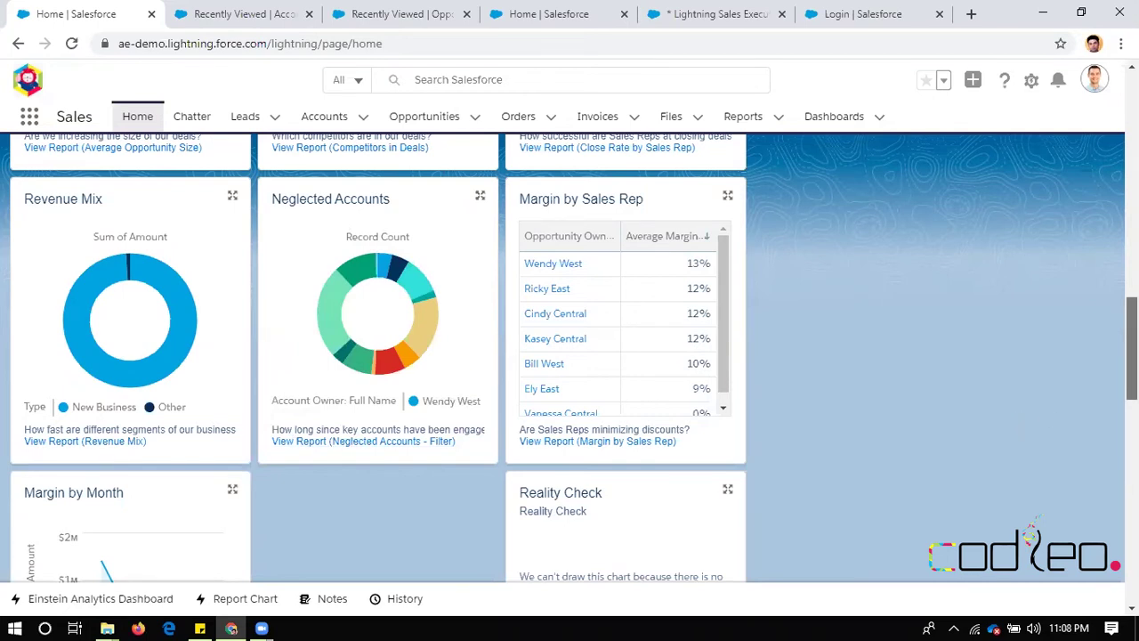
Collapse the Account News (4) section at the bottom of the home page
{"action": "scroll", "coordinate": [1132, 349], "scroll_direction": "down", "scroll_amount": 1}
{"action": "scroll", "coordinate": [1132, 374], "scroll_direction": "down", "scroll_amount": 10}
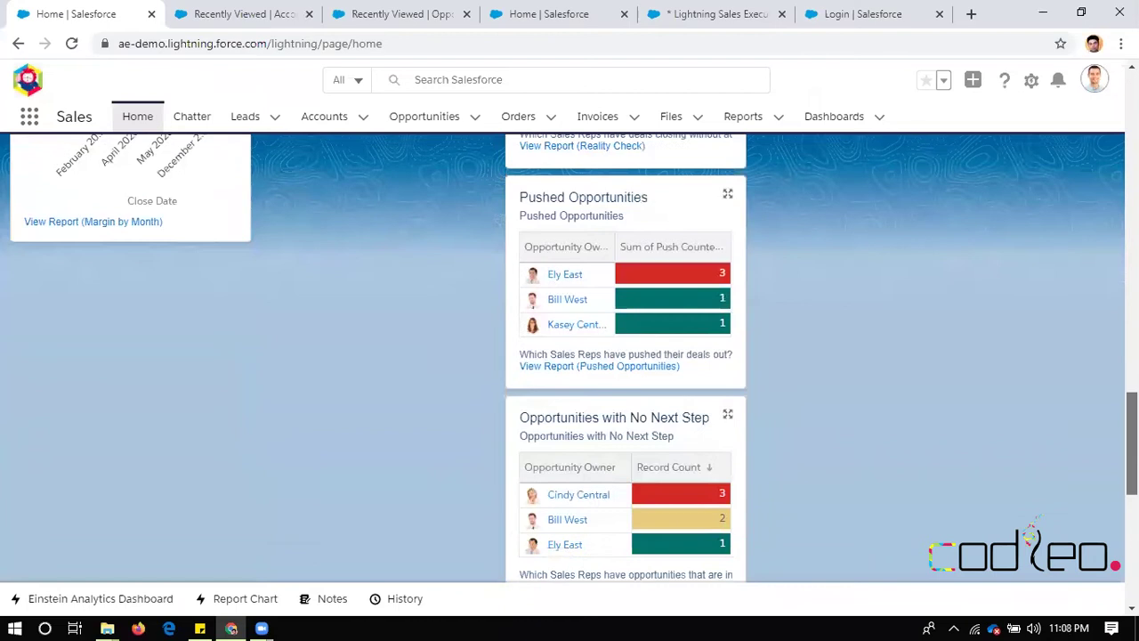
{"action": "scroll", "coordinate": [569, 367], "scroll_direction": "up", "scroll_amount": 1}
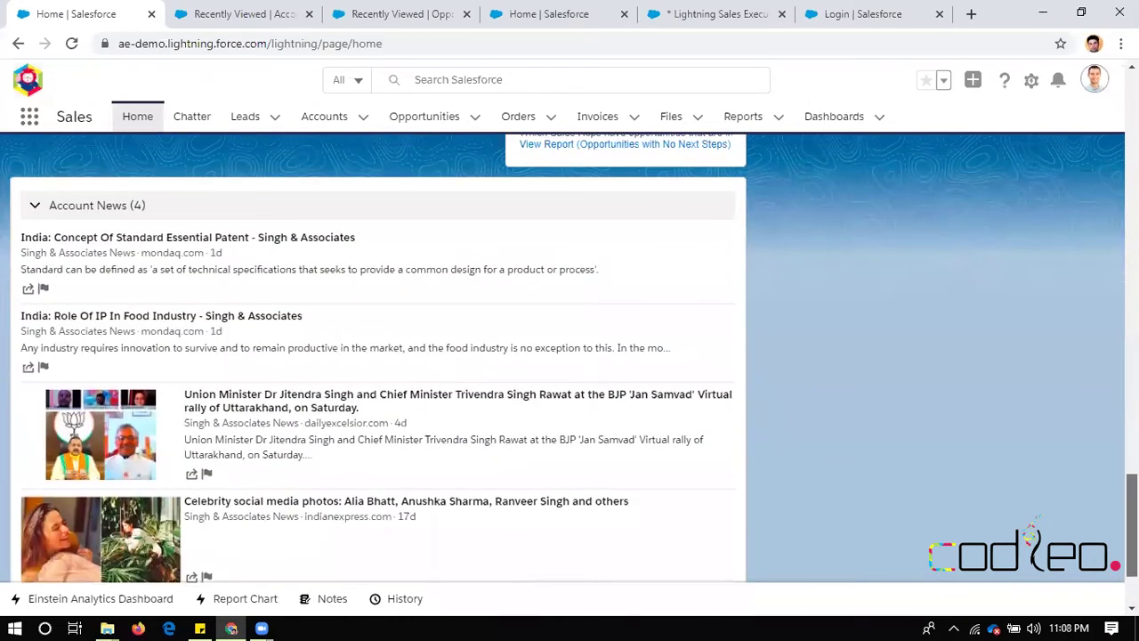
{"action": "left_click", "coordinate": [35, 206]}
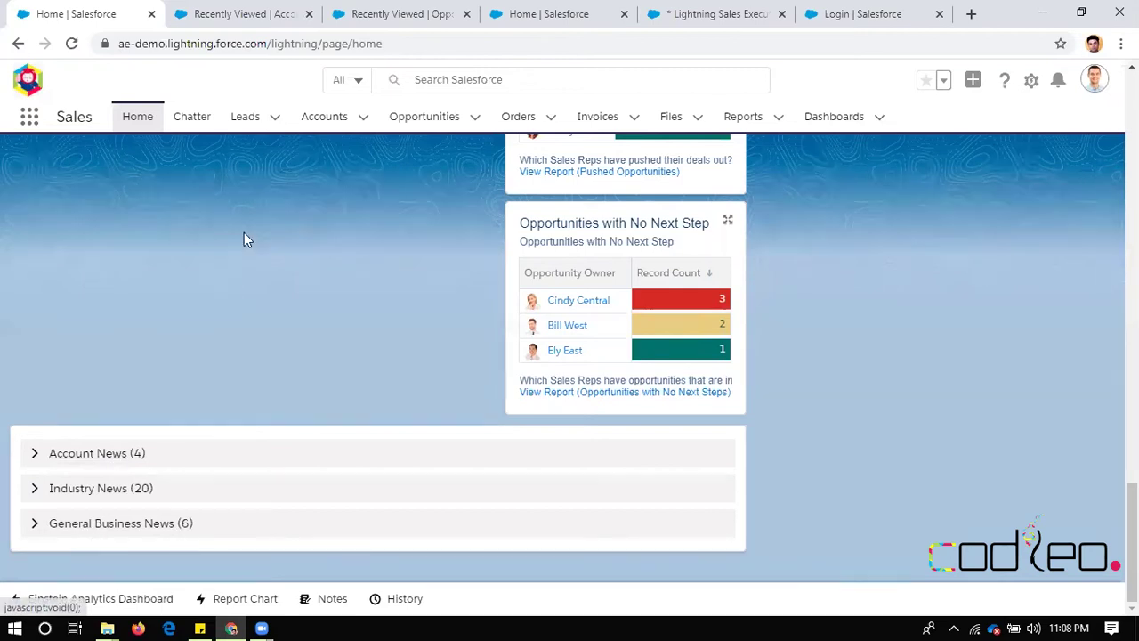
Go to Leads, look over the saved list views, and pin Recently Viewed as the default list
{"action": "left_click", "coordinate": [249, 118]}
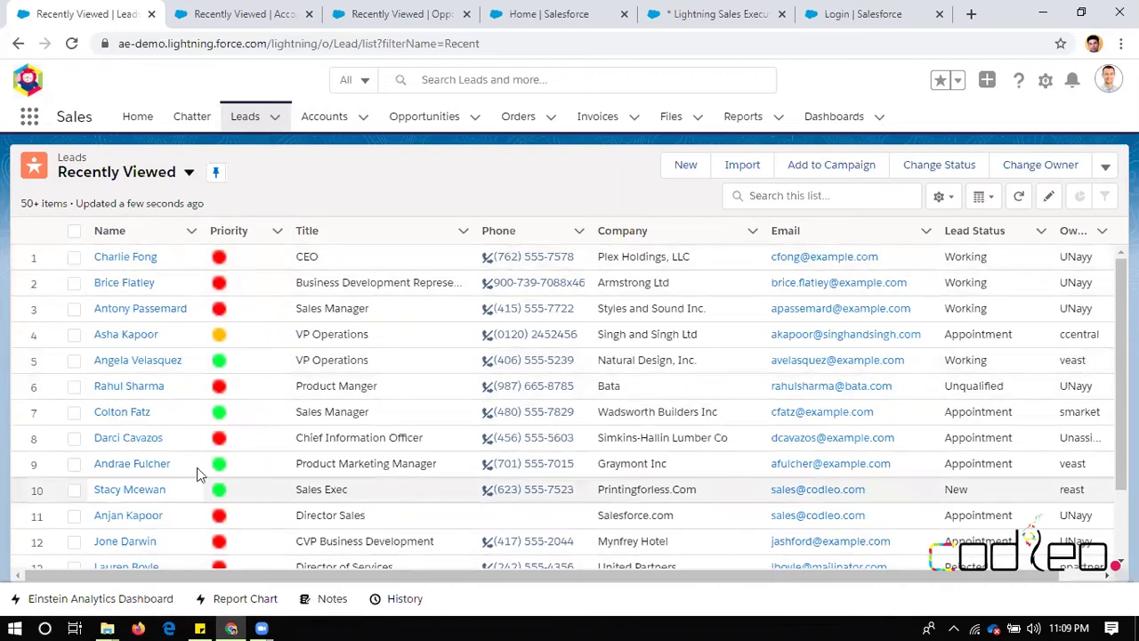
{"action": "left_click", "coordinate": [189, 174]}
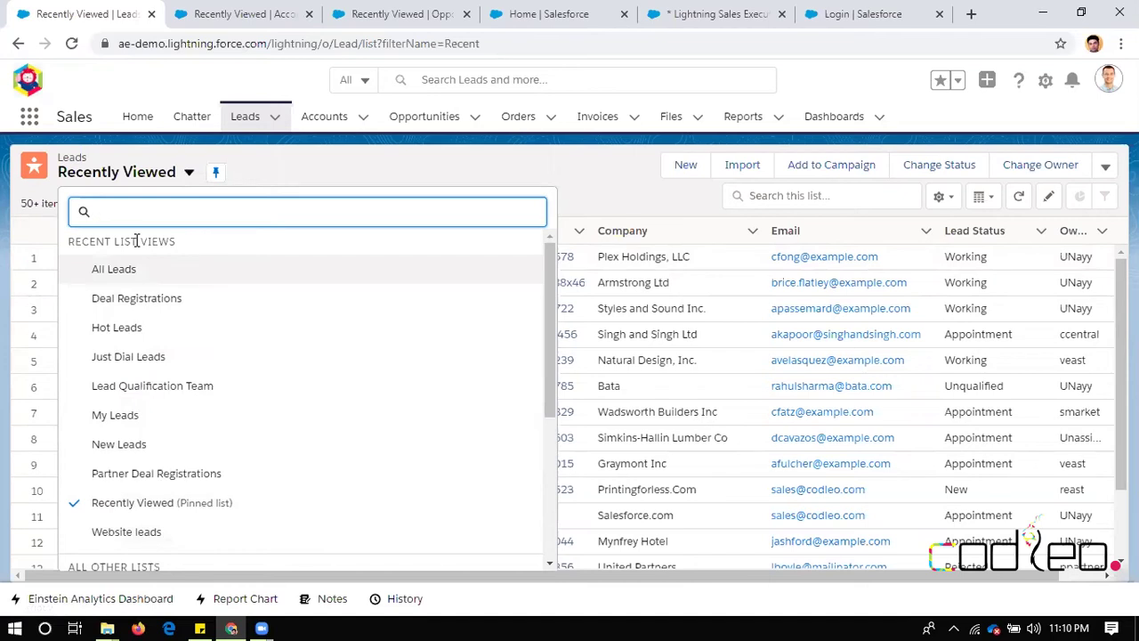
{"action": "left_click", "coordinate": [257, 167]}
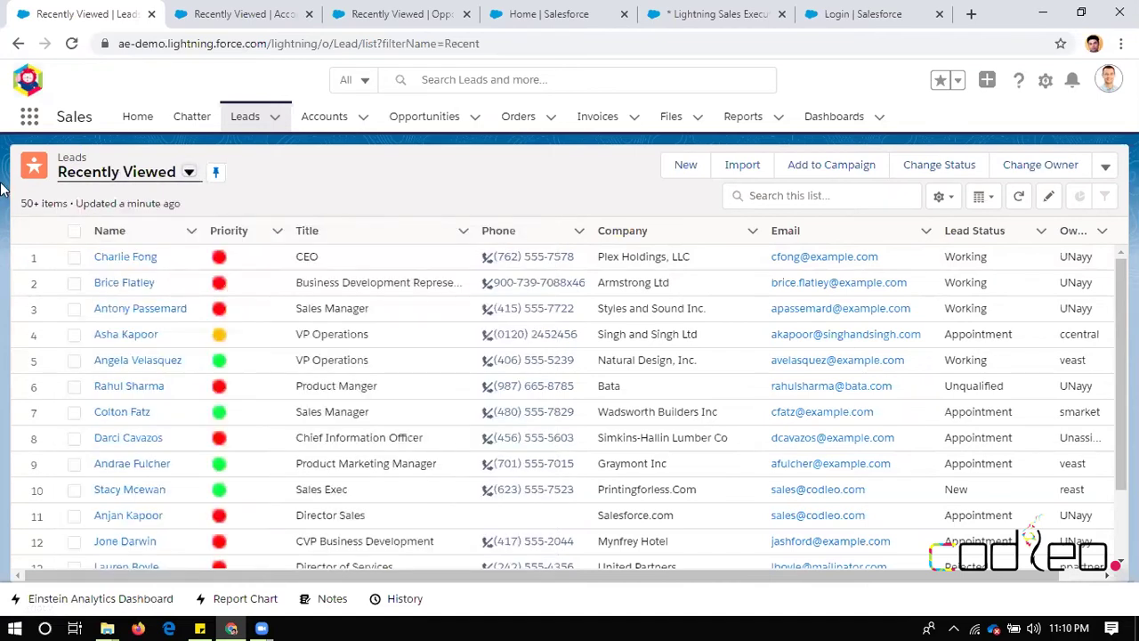
{"action": "left_click", "coordinate": [223, 182]}
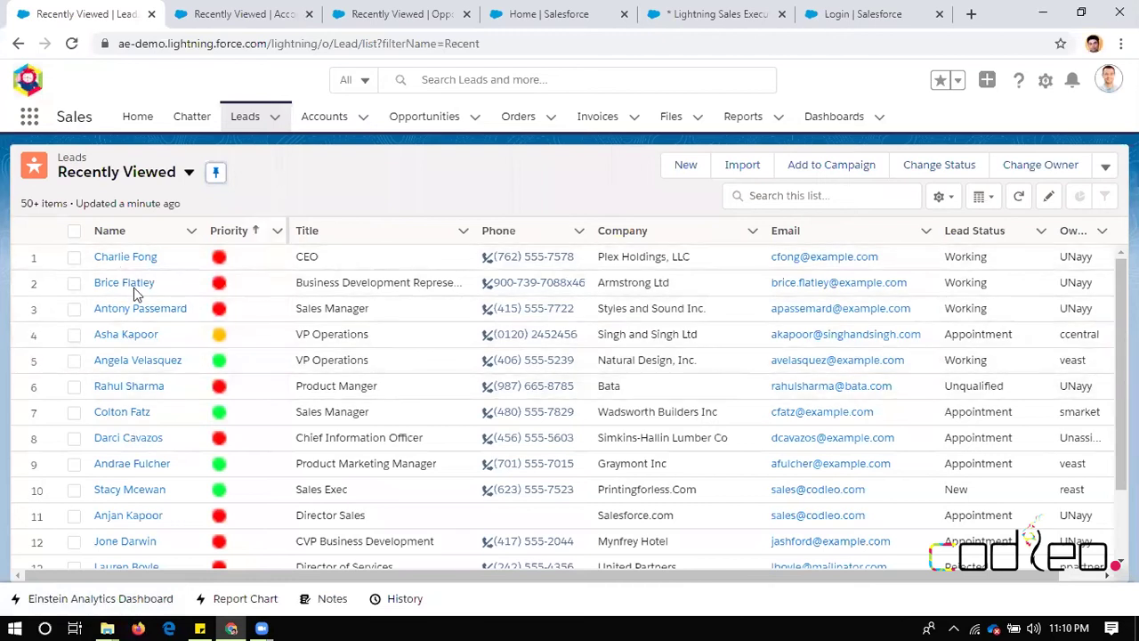
Open the Plex Holdings CEO lead, select the Working path stage, and scroll to Segmentation
{"action": "left_click", "coordinate": [136, 257]}
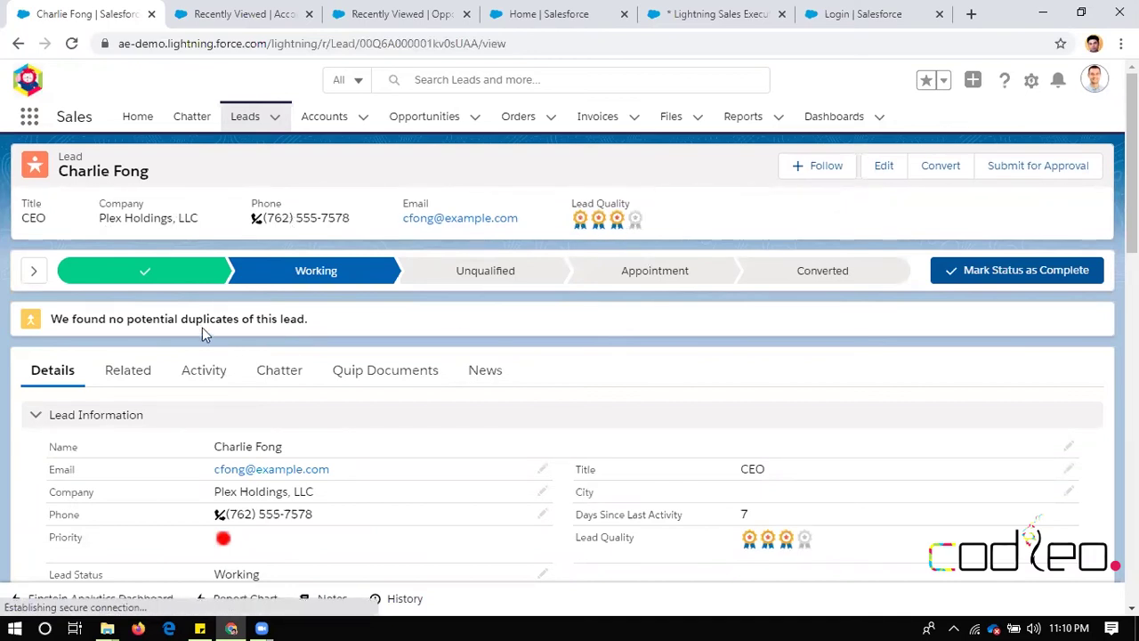
{"action": "left_click", "coordinate": [313, 283]}
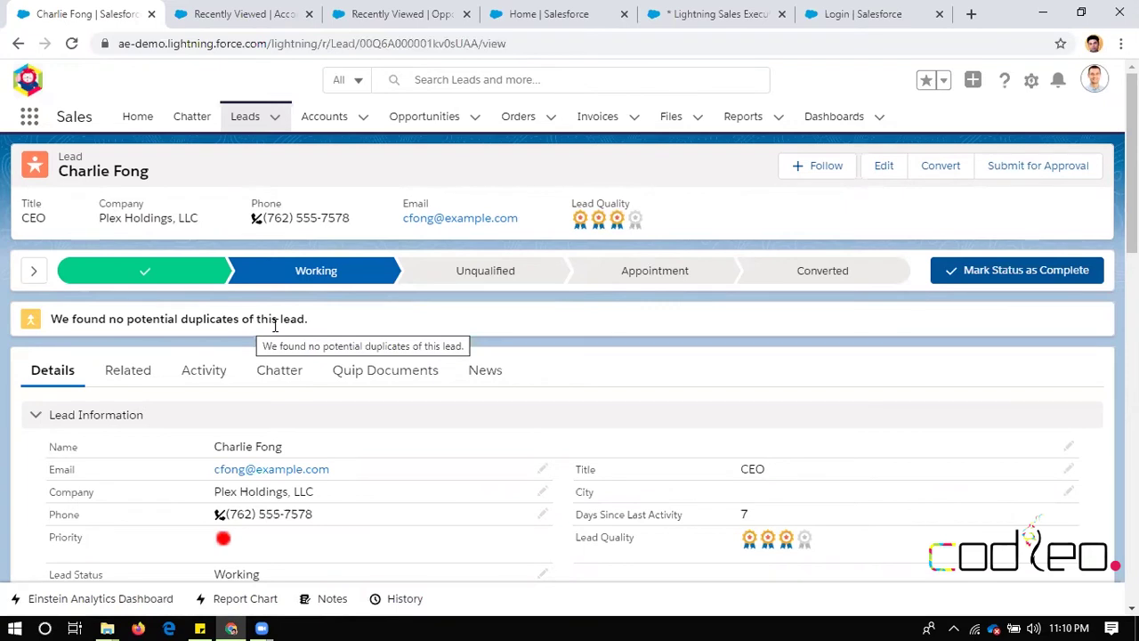
{"action": "scroll", "coordinate": [1017, 198], "scroll_direction": "down", "scroll_amount": 2}
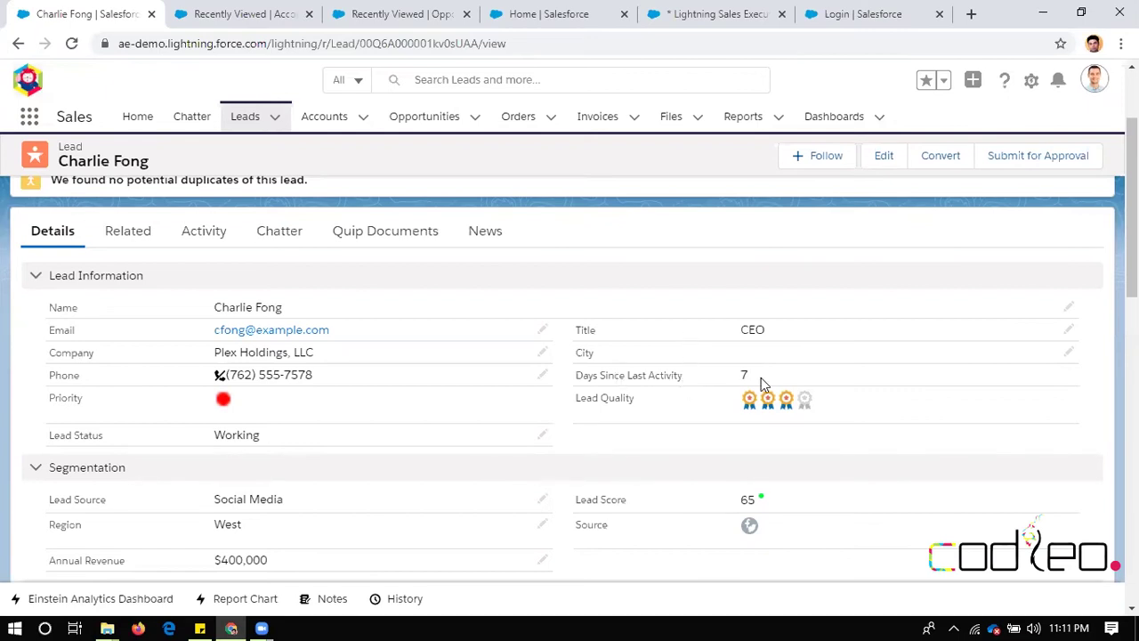
{"action": "scroll", "coordinate": [824, 298], "scroll_direction": "down", "scroll_amount": 1}
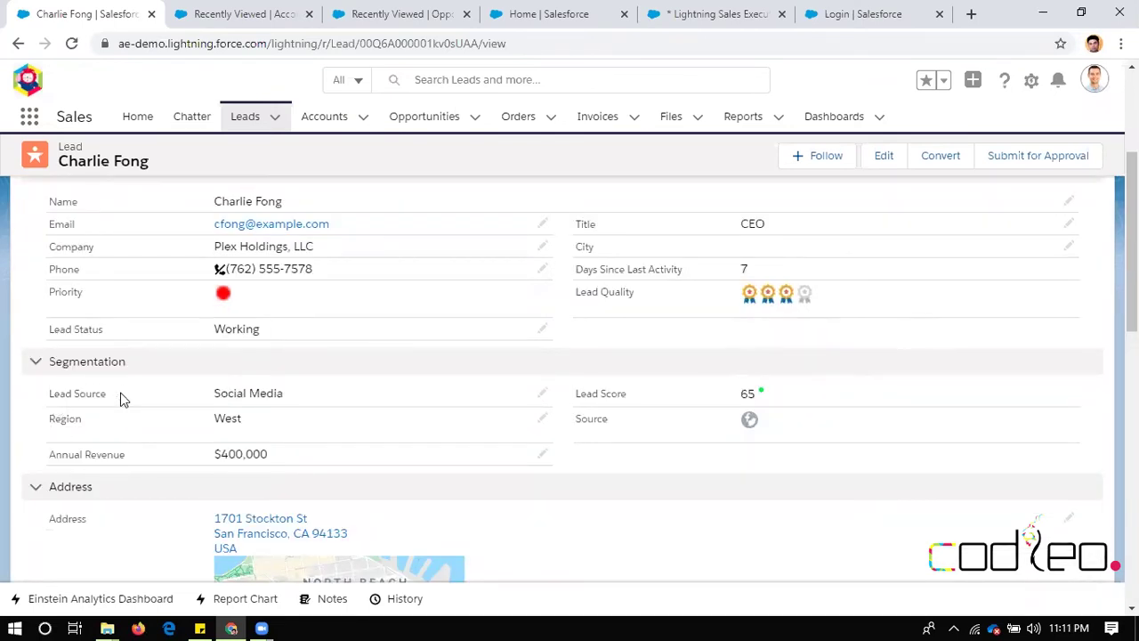
Inline edit the lead, keeping Lead Source as Social Media and Region as West
{"action": "double_click", "coordinate": [372, 404]}
{"action": "left_click", "coordinate": [518, 393]}
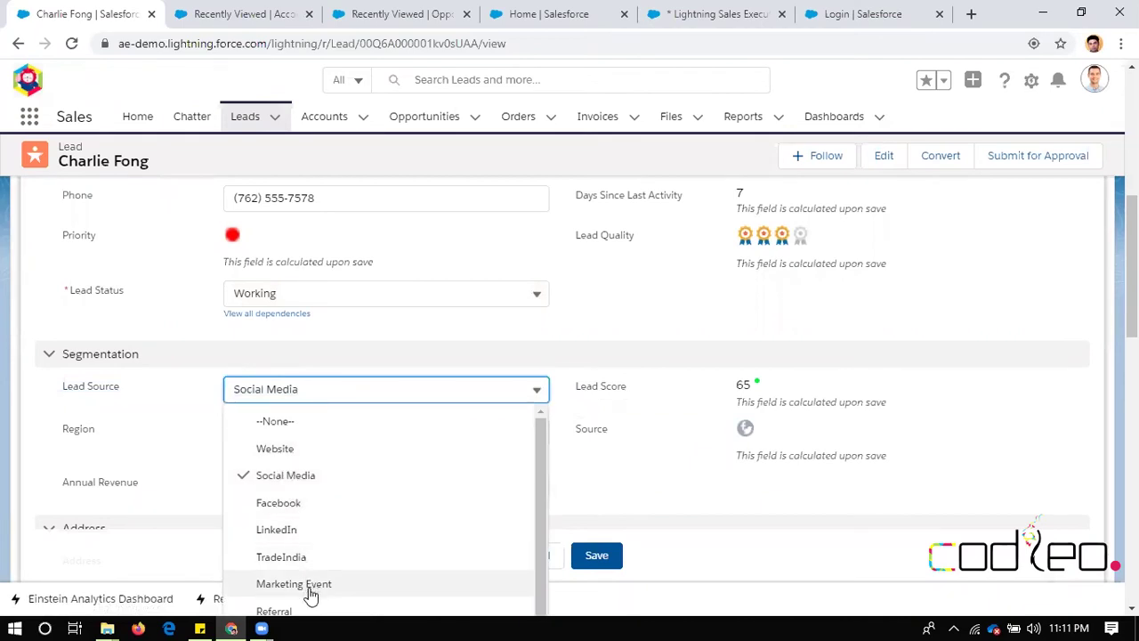
{"action": "left_click", "coordinate": [279, 477]}
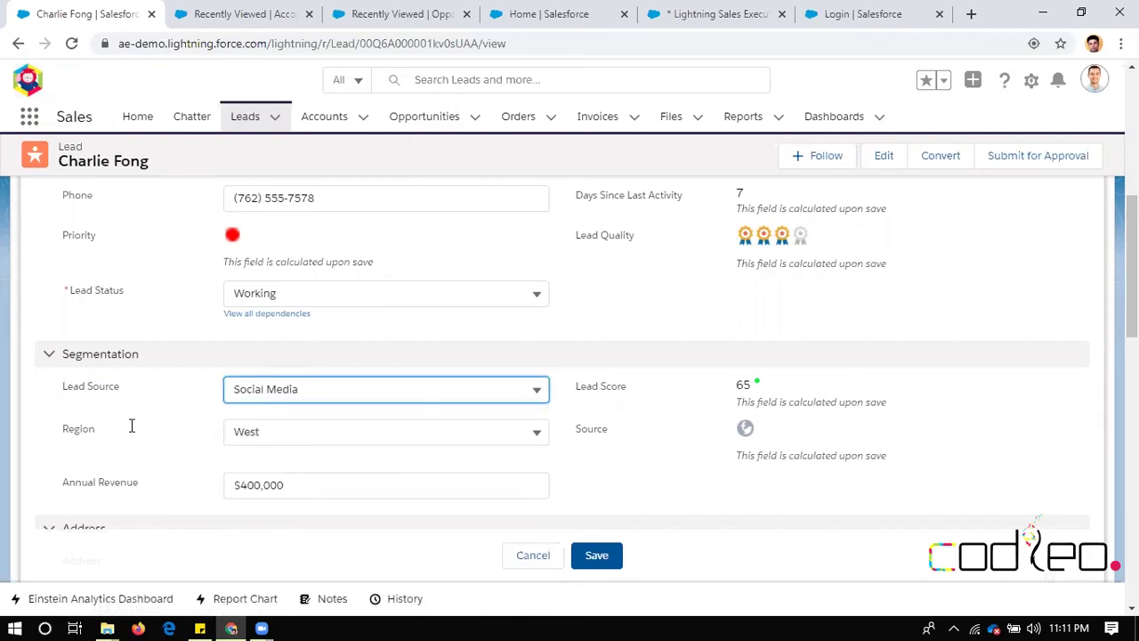
{"action": "left_click", "coordinate": [300, 436]}
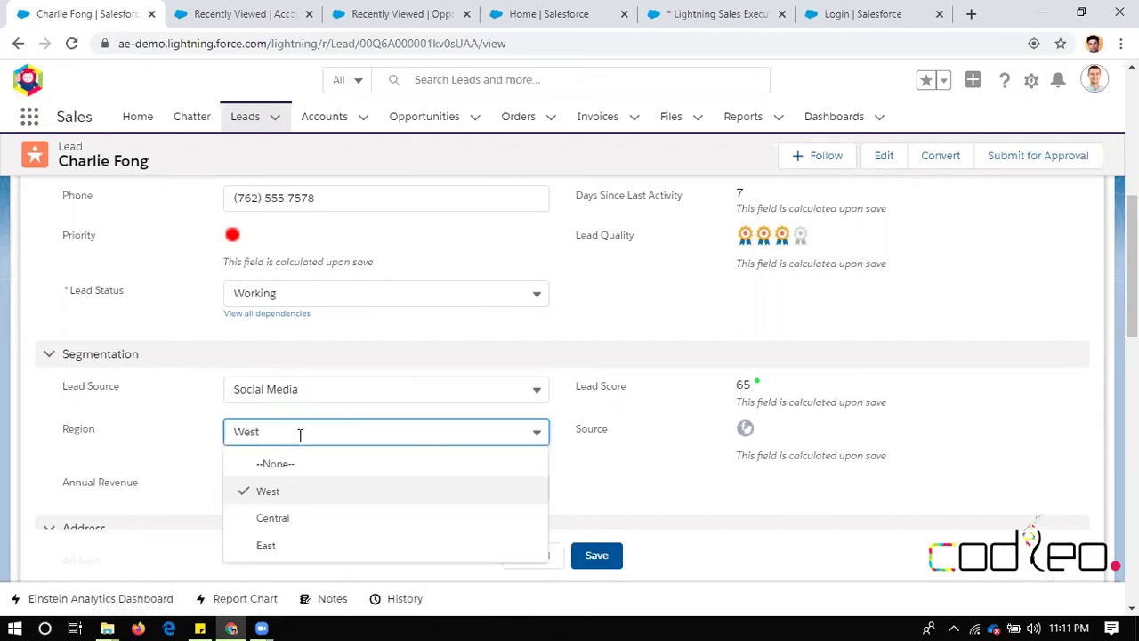
{"action": "left_click", "coordinate": [293, 497]}
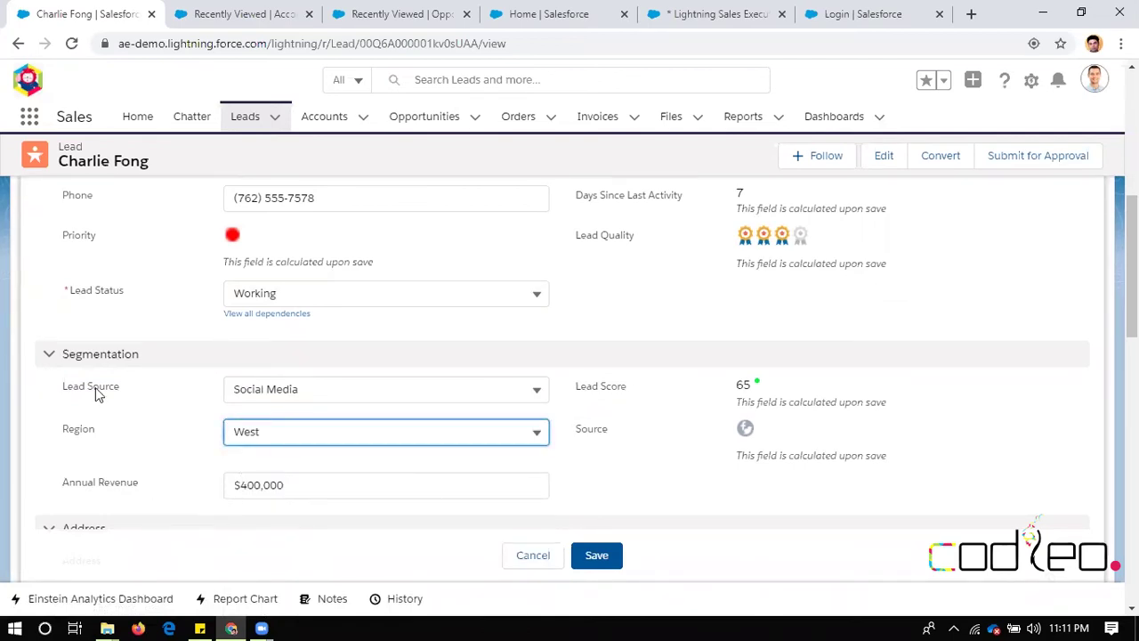
Collapse the Segmentation and Address sections to reach Lead Scoring
{"action": "left_click", "coordinate": [48, 356]}
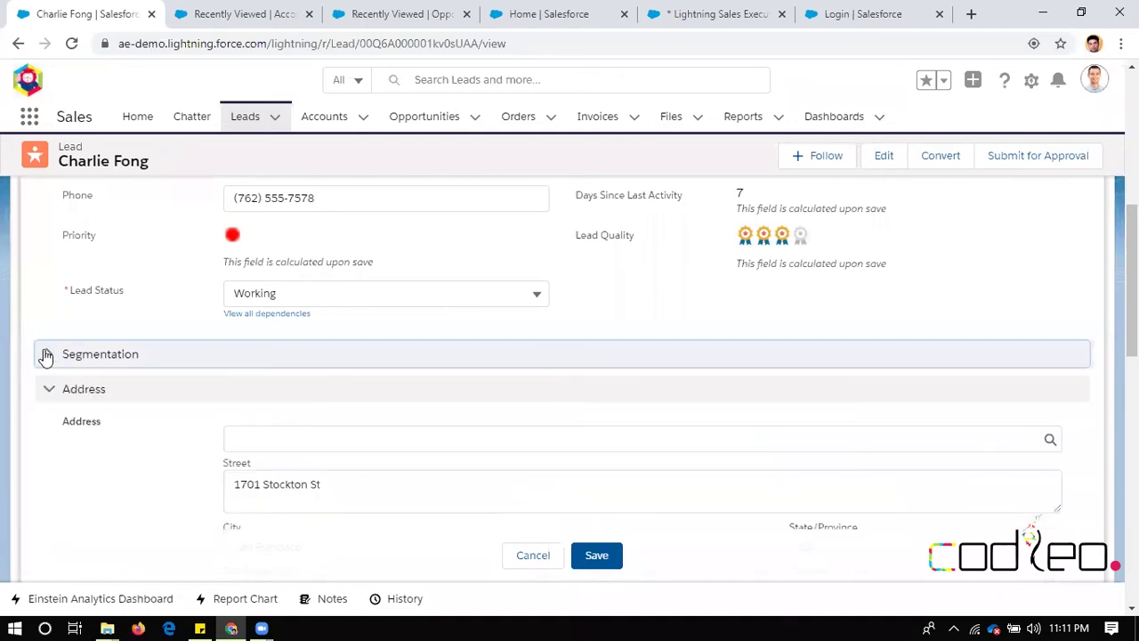
{"action": "left_click", "coordinate": [46, 355]}
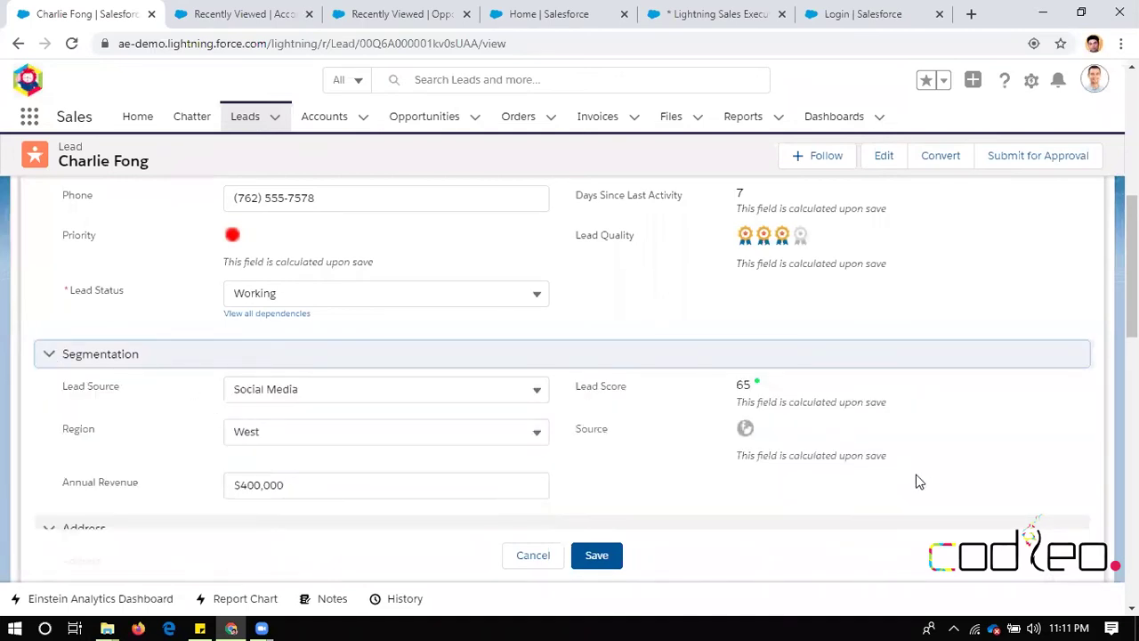
{"action": "left_click", "coordinate": [48, 355]}
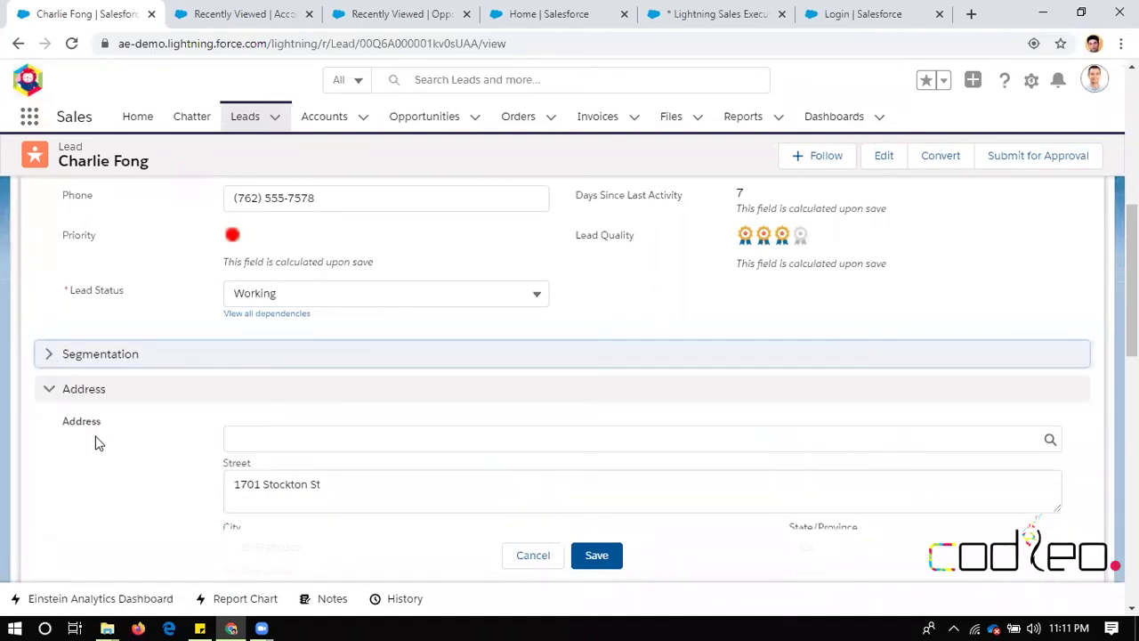
{"action": "left_click", "coordinate": [48, 389]}
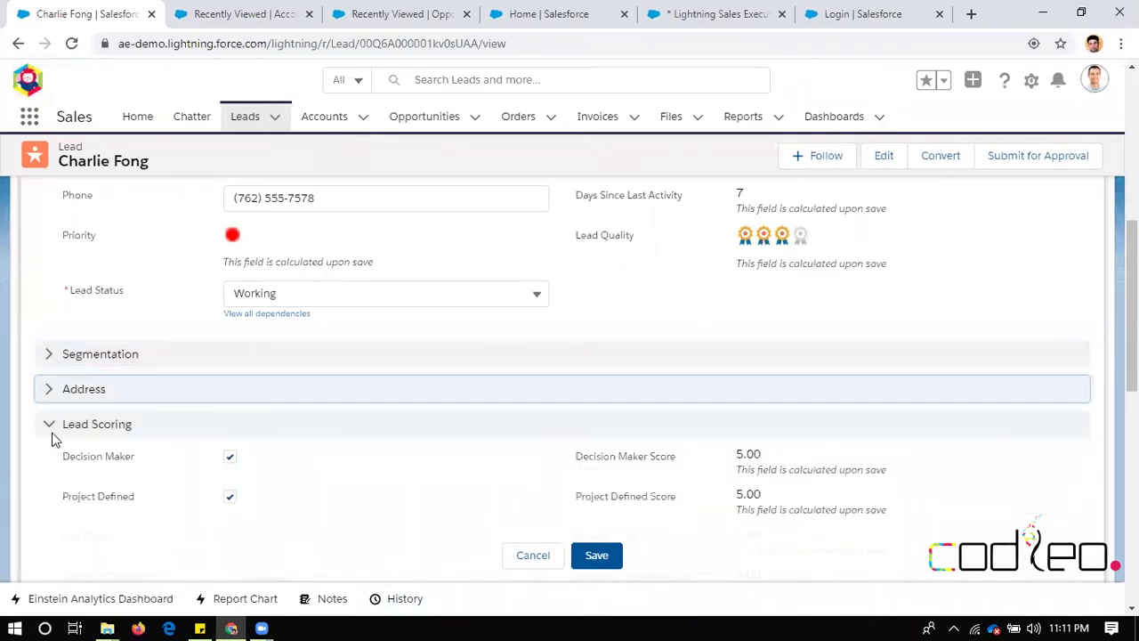
Keep Decision Maker checked, set Decision Timeframe to Immediately, tick Has Budget, and save
{"action": "left_click_drag", "start_coordinate": [1132, 347], "coordinate": [1132, 397]}
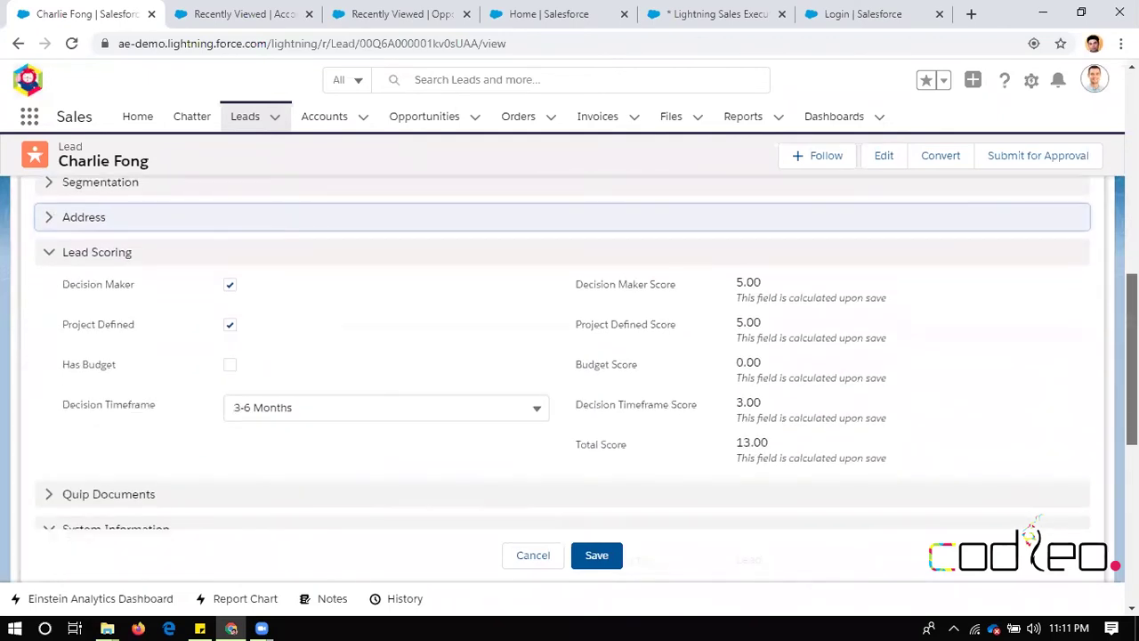
{"action": "left_click", "coordinate": [230, 286]}
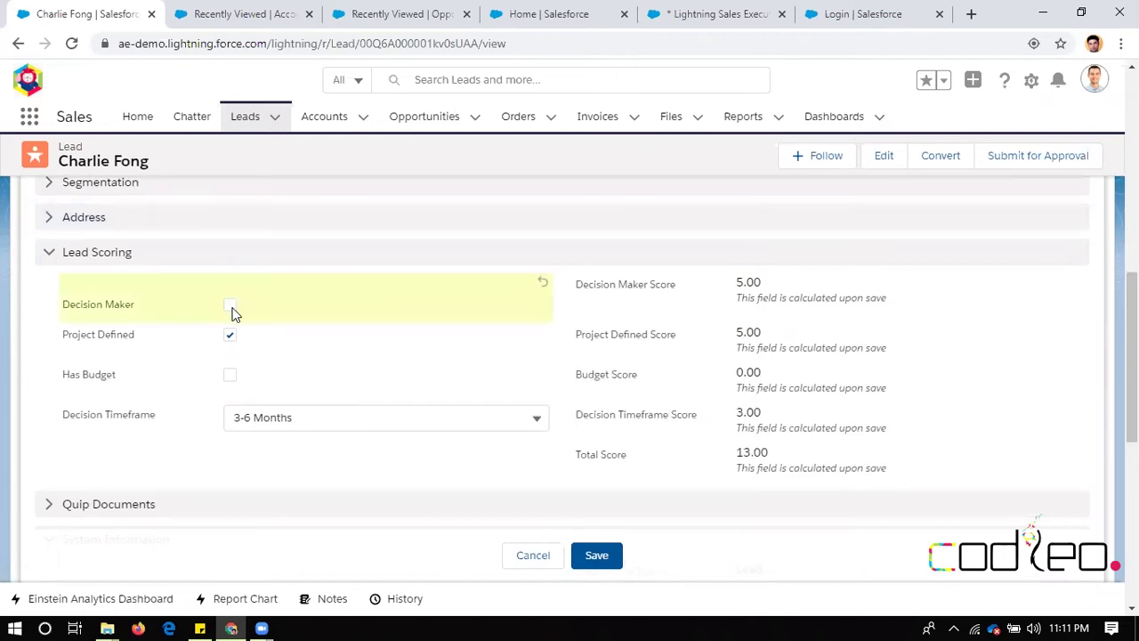
{"action": "left_click", "coordinate": [230, 306]}
{"action": "left_click", "coordinate": [312, 417]}
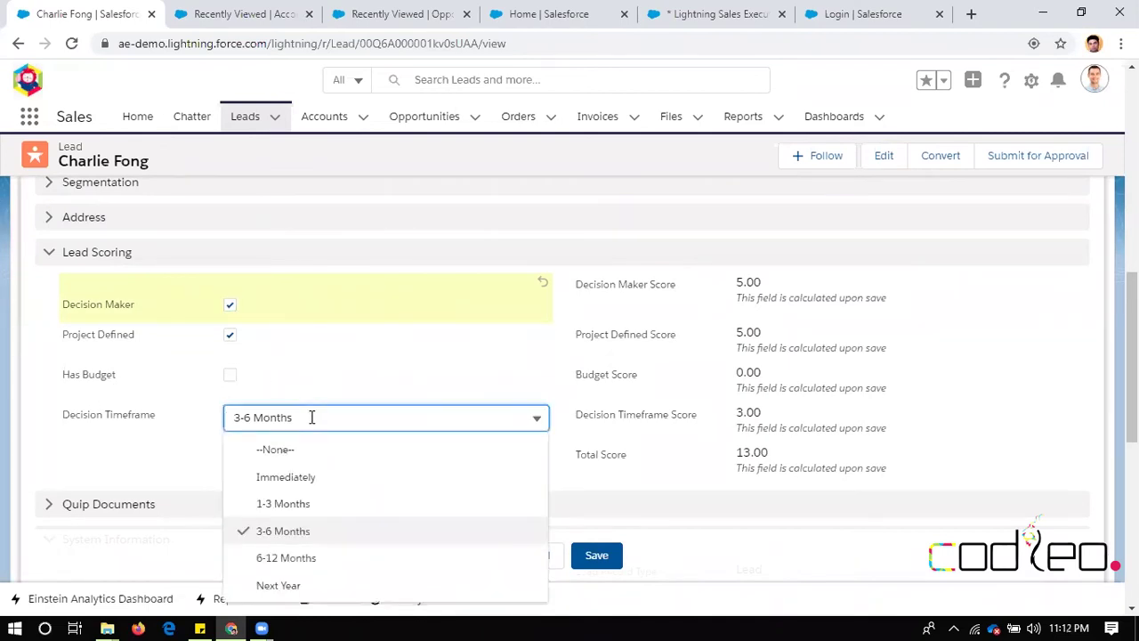
{"action": "left_click", "coordinate": [317, 480]}
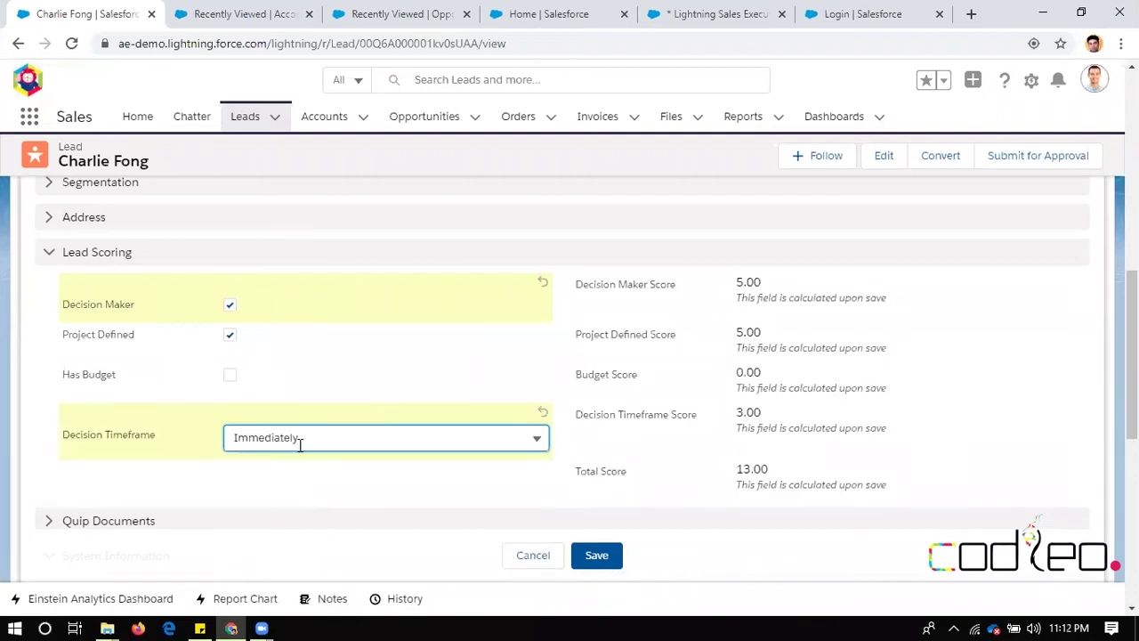
{"action": "left_click", "coordinate": [300, 442]}
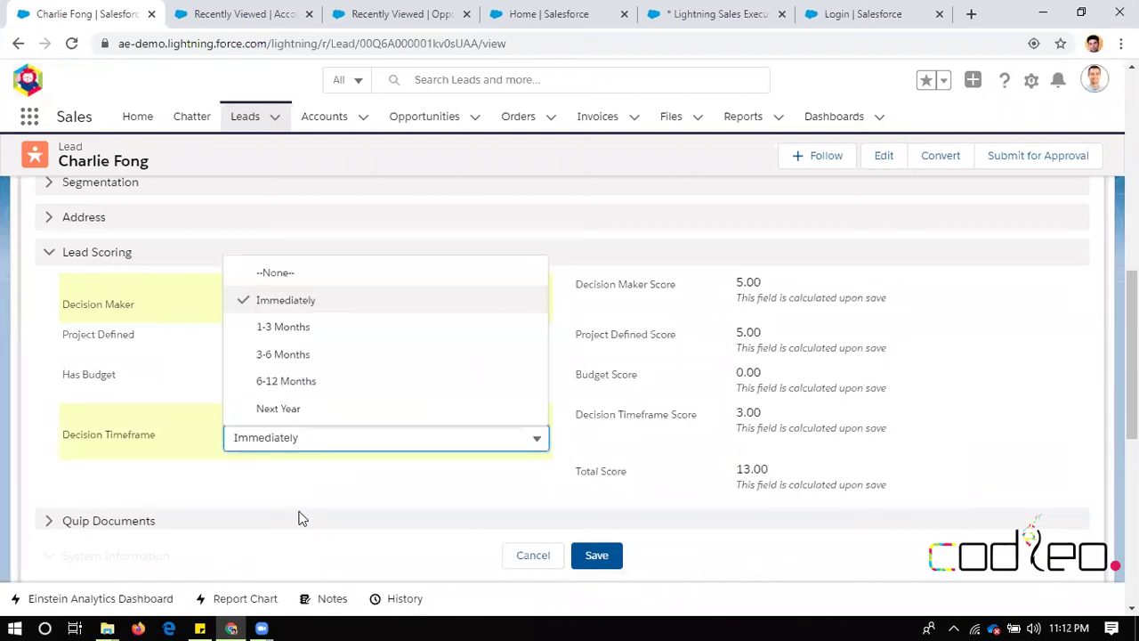
{"action": "left_click", "coordinate": [255, 486]}
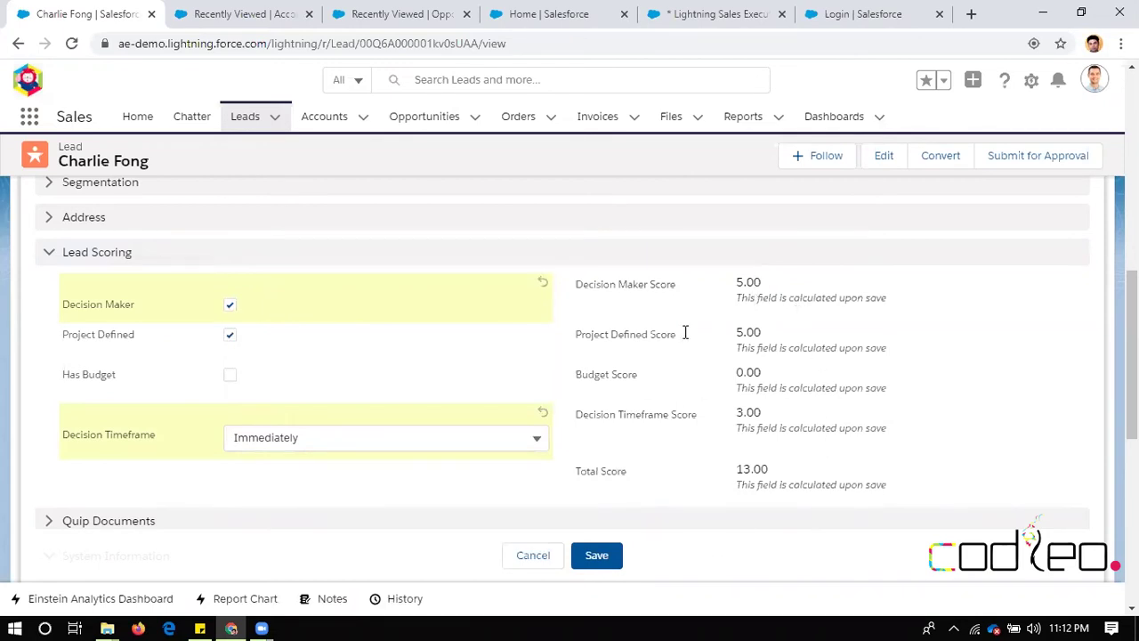
{"action": "left_click", "coordinate": [230, 374]}
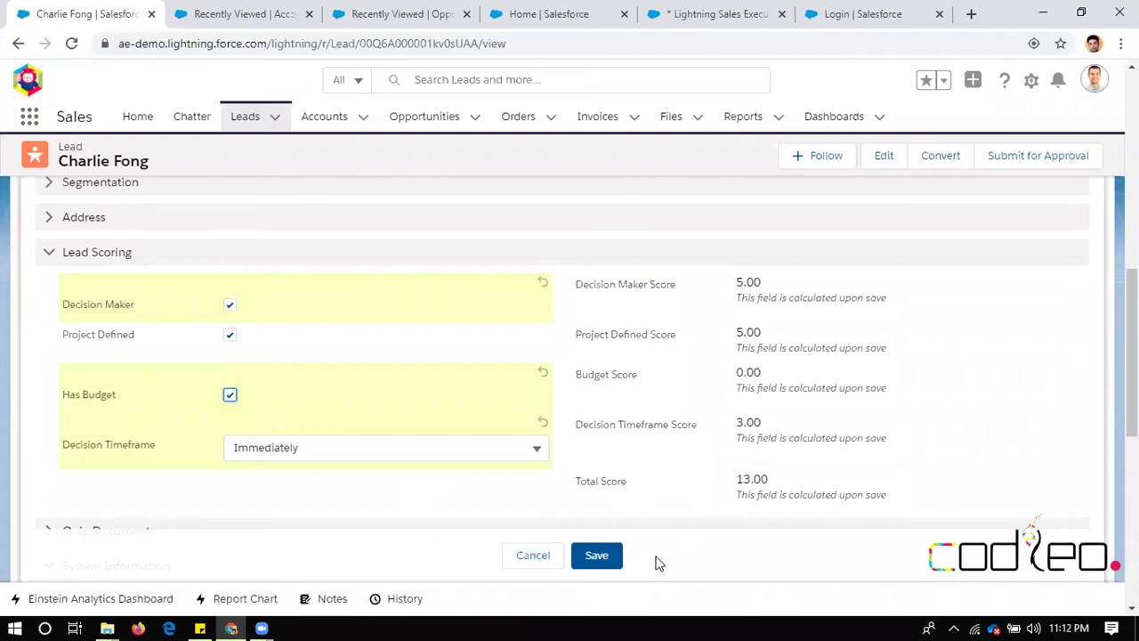
{"action": "left_click", "coordinate": [617, 561]}
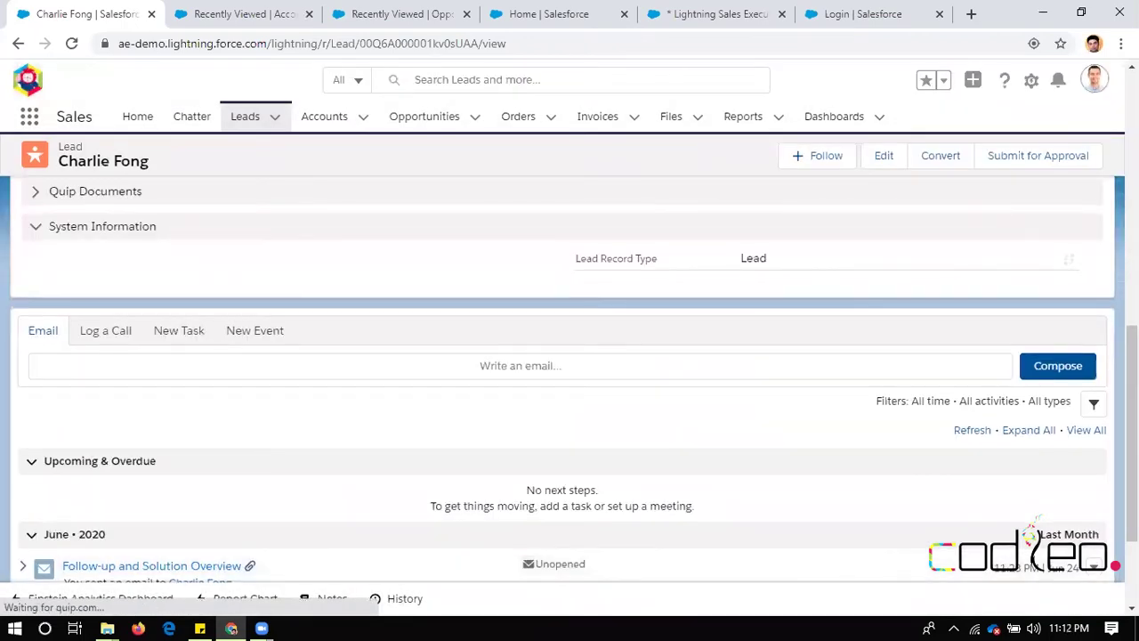
Show the lead's Related lists, then scroll down to review its activity timeline
{"action": "scroll", "coordinate": [738, 432], "scroll_direction": "up", "scroll_amount": 3}
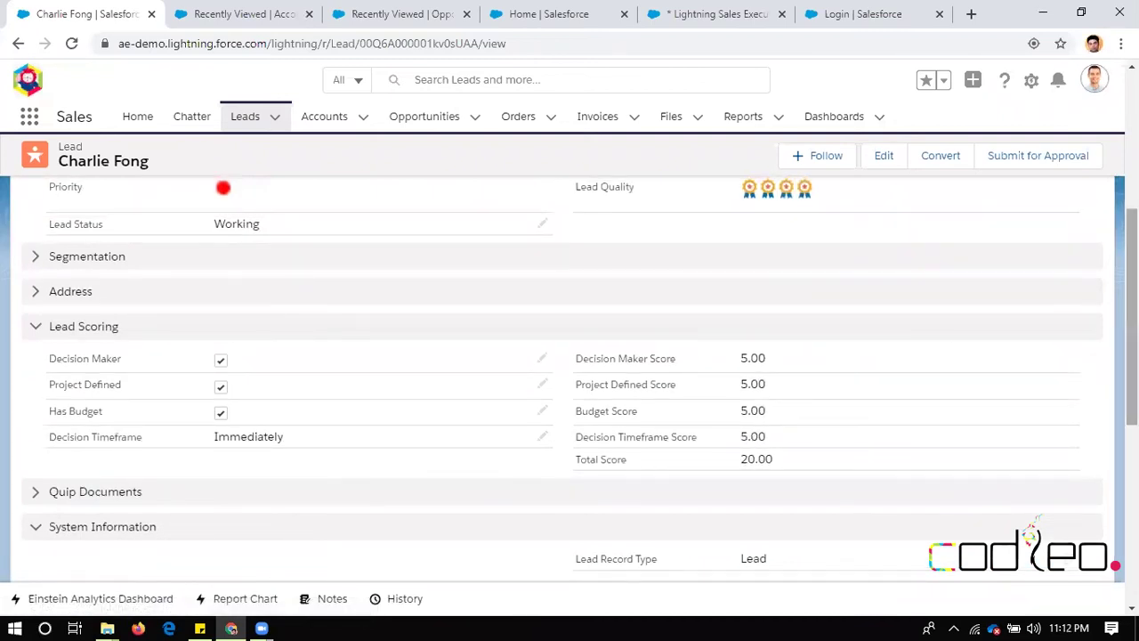
{"action": "scroll", "coordinate": [1132, 356], "scroll_direction": "down", "scroll_amount": 3}
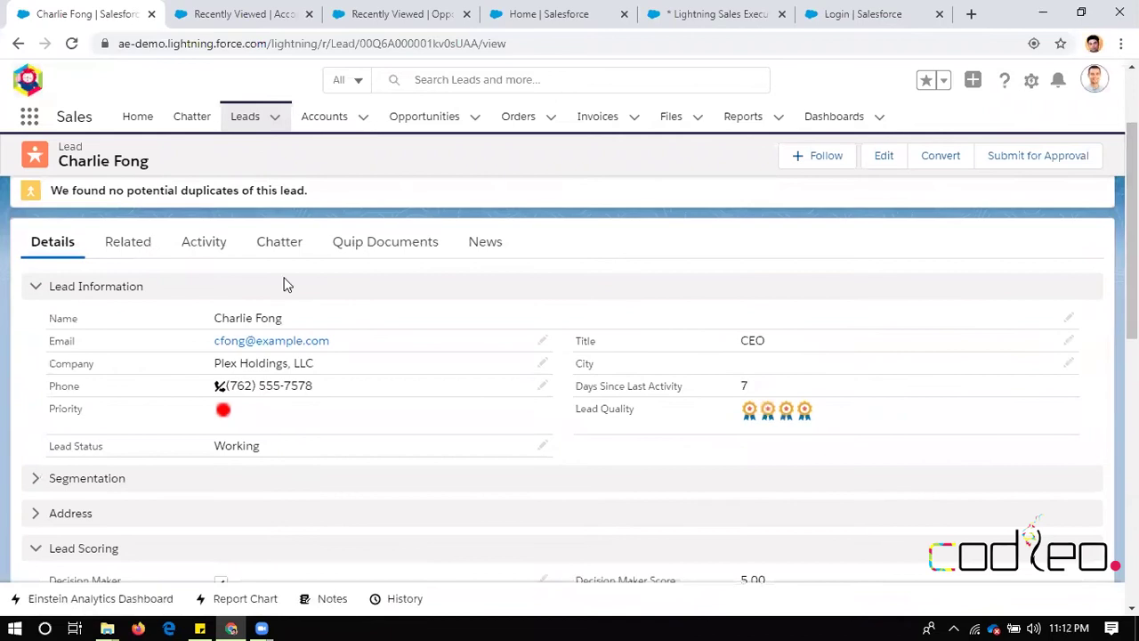
{"action": "left_click", "coordinate": [116, 248]}
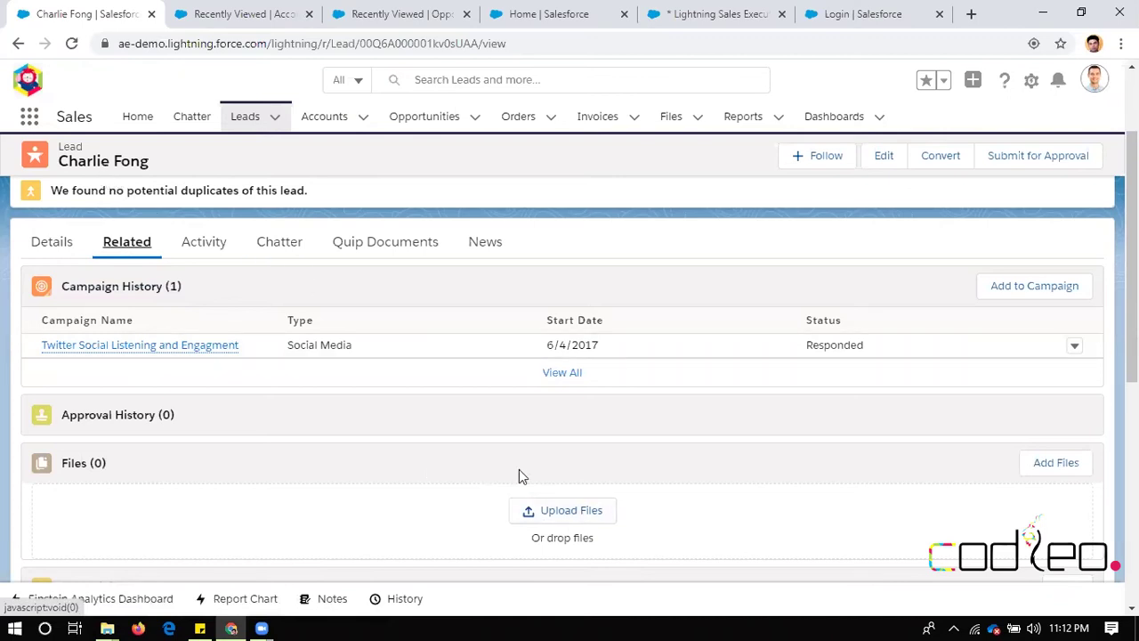
{"action": "scroll", "coordinate": [744, 447], "scroll_direction": "down", "scroll_amount": 5}
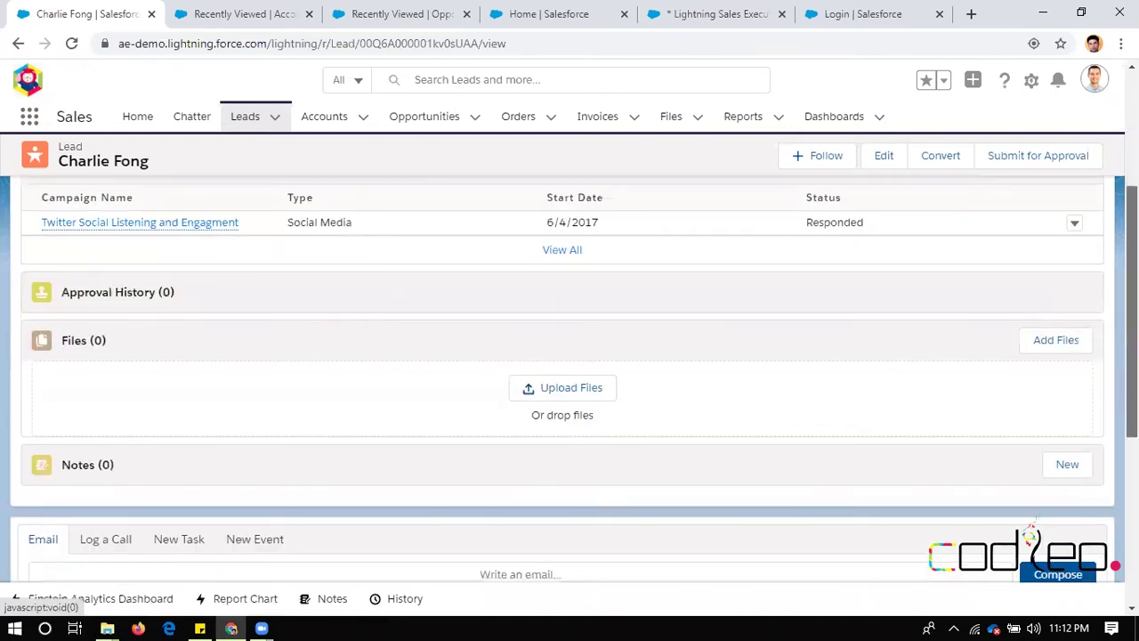
{"action": "scroll", "coordinate": [1030, 534], "scroll_direction": "down", "scroll_amount": 2}
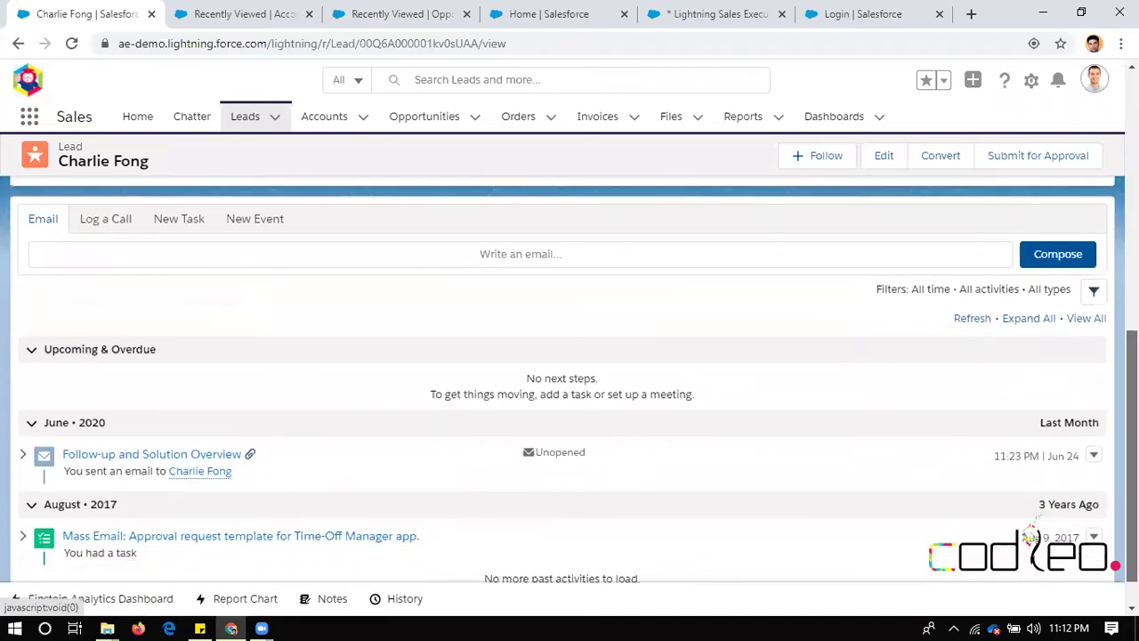
{"action": "scroll", "coordinate": [1032, 534], "scroll_direction": "down", "scroll_amount": 1}
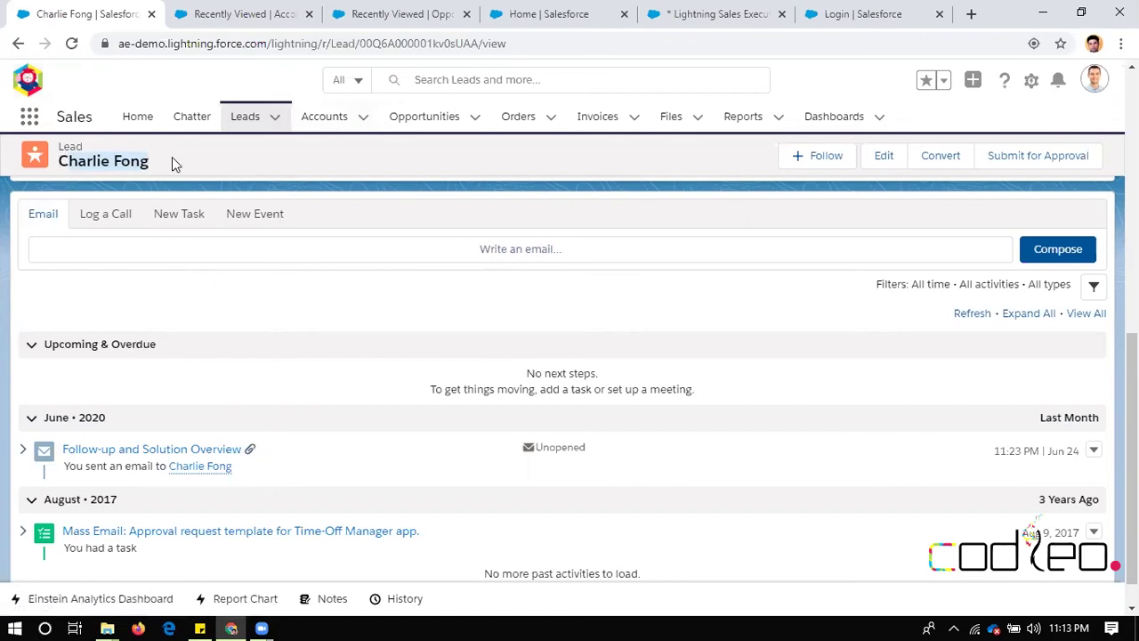
Email the lead using the Follow-up and Solution Overview template, sending it with its attachment
{"action": "left_click", "coordinate": [137, 250]}
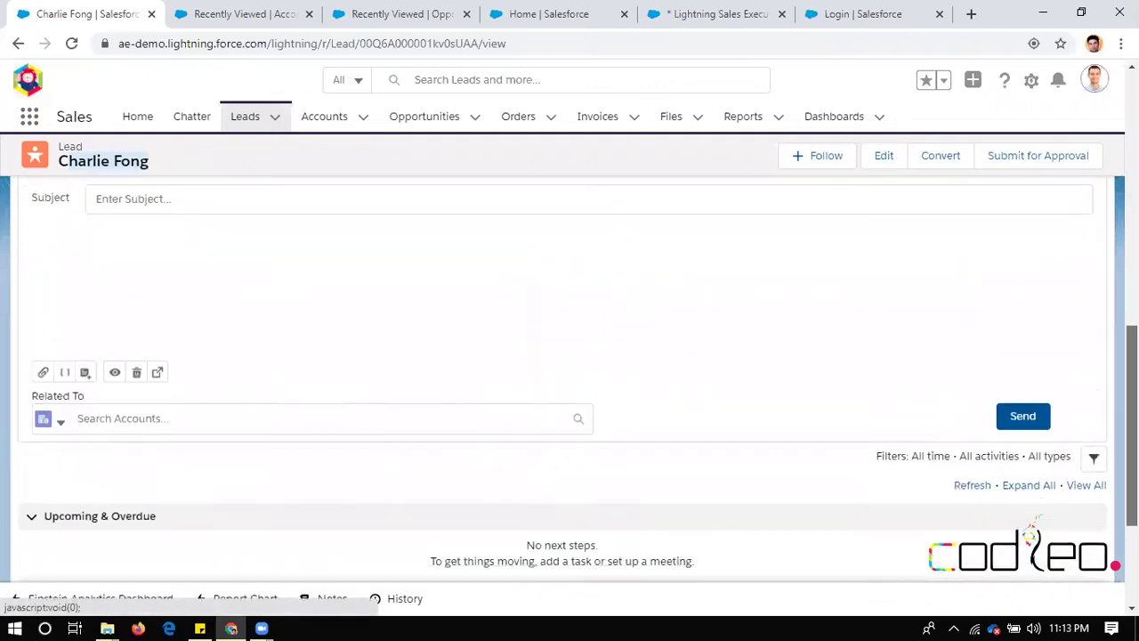
{"action": "left_click", "coordinate": [86, 371]}
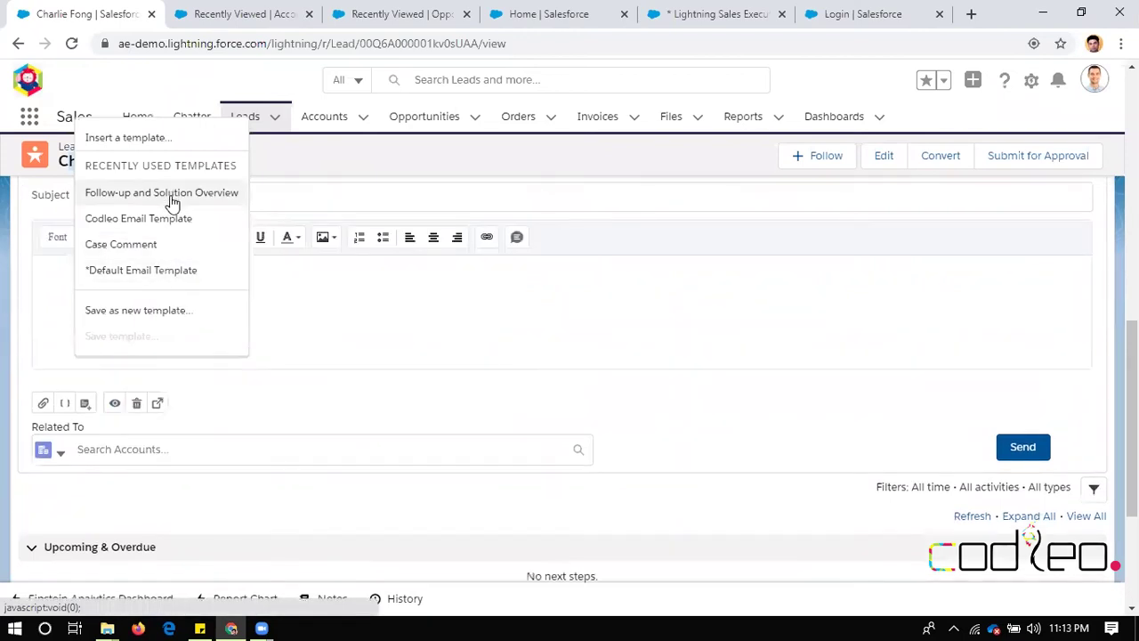
{"action": "left_click", "coordinate": [171, 198]}
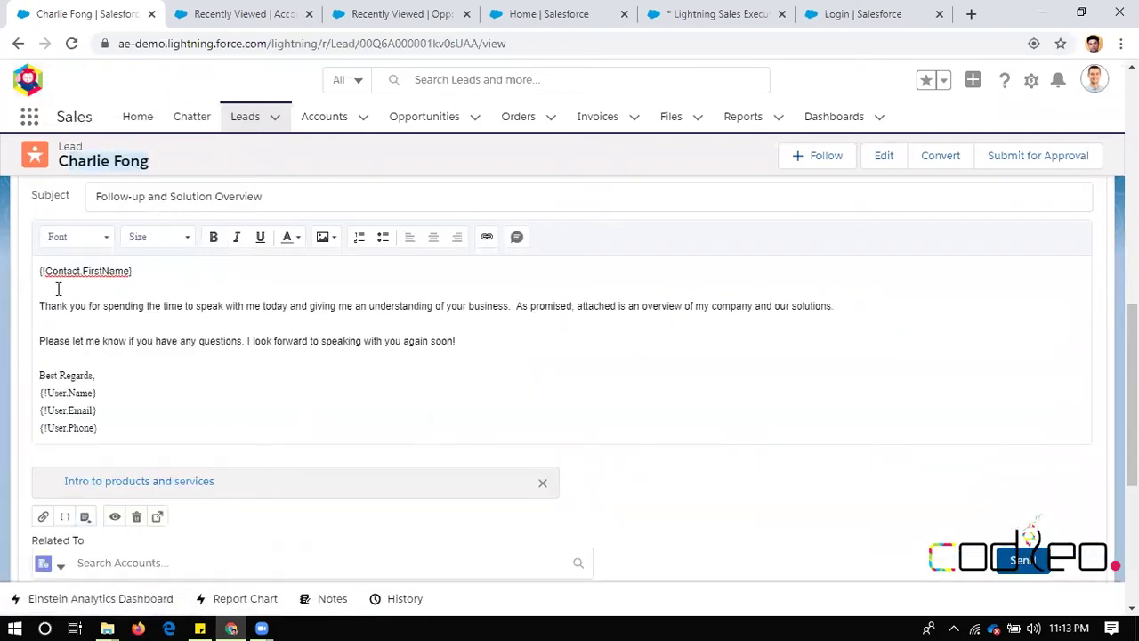
{"action": "left_click", "coordinate": [42, 273]}
{"action": "scroll", "coordinate": [271, 486], "scroll_direction": "down", "scroll_amount": 3}
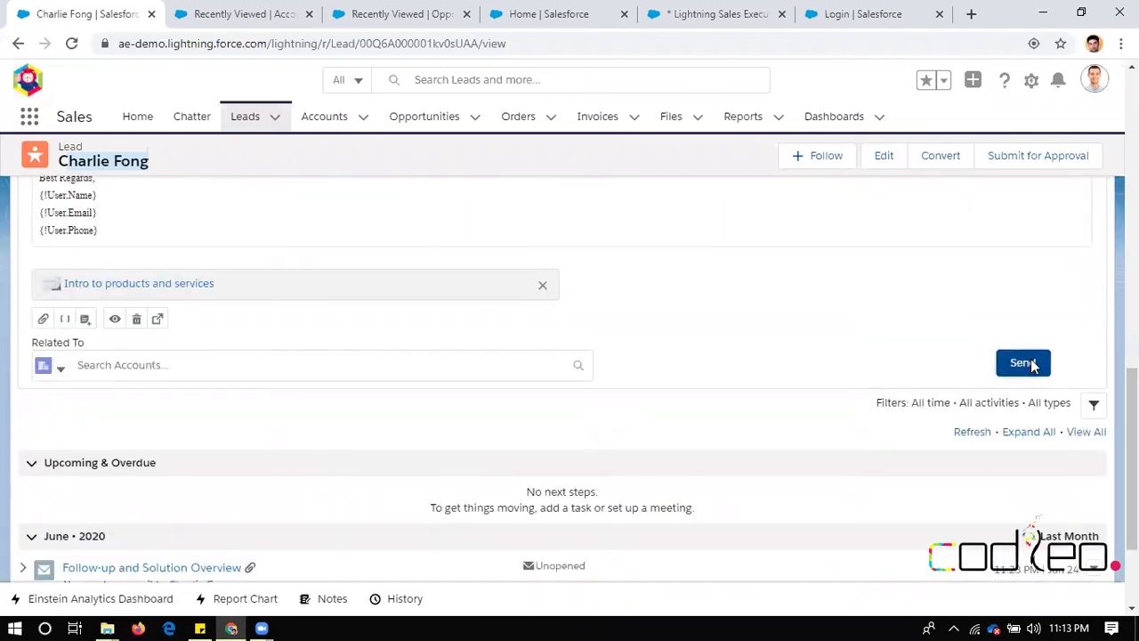
{"action": "left_click", "coordinate": [1032, 365]}
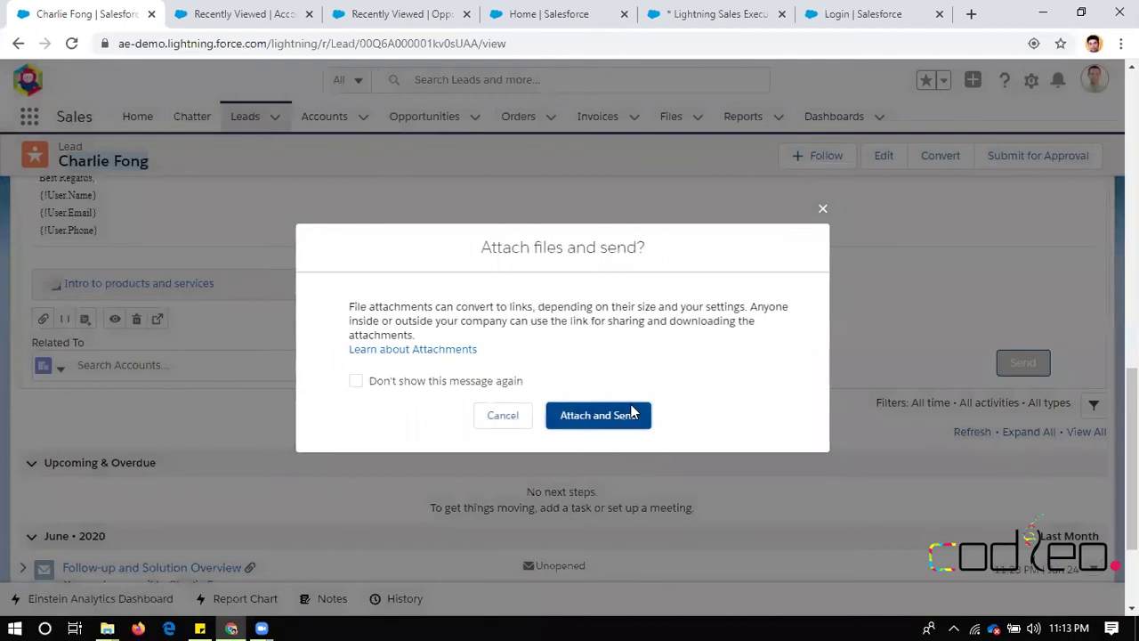
{"action": "left_click", "coordinate": [630, 412]}
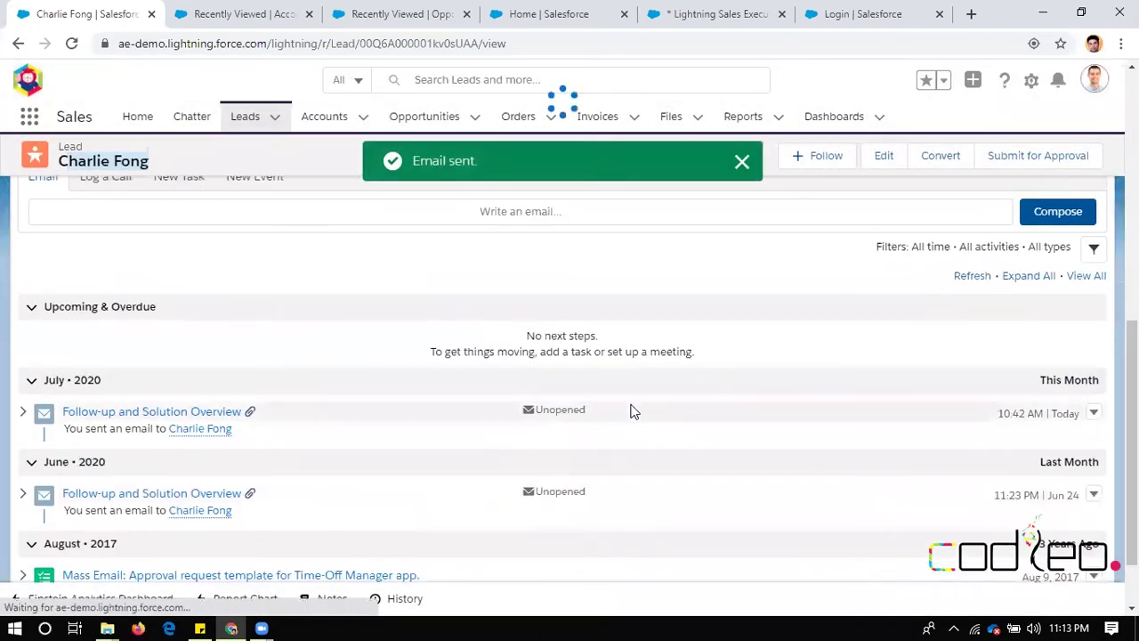
{"action": "left_click", "coordinate": [741, 161]}
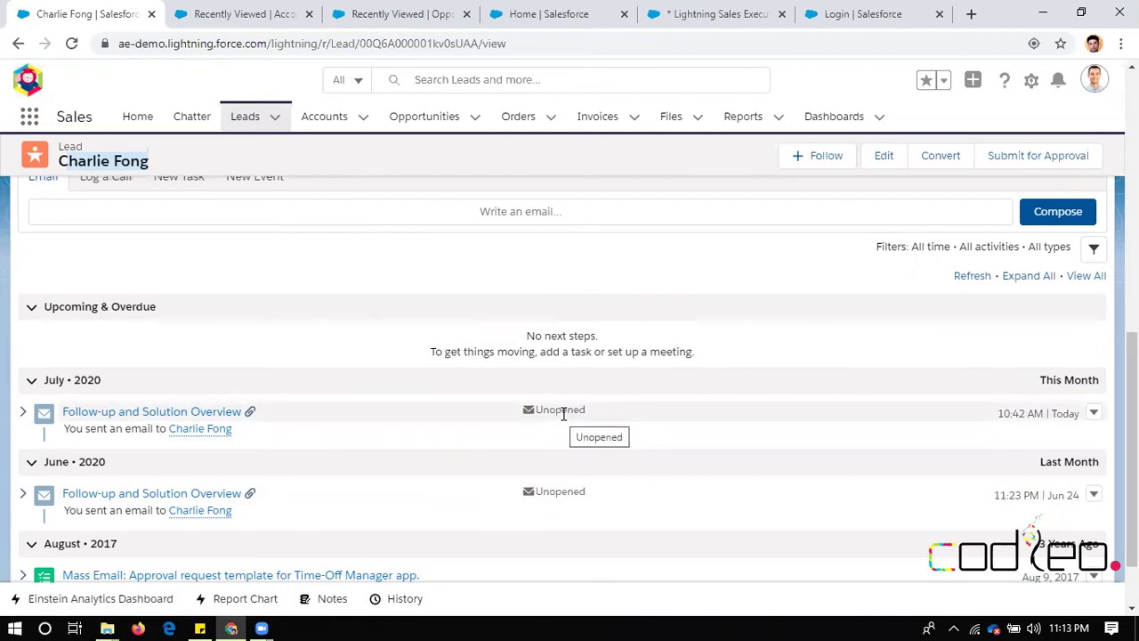
Log a call on the lead with the comment 'Voice Mail .. Call back'
{"action": "scroll", "coordinate": [330, 376], "scroll_direction": "up", "scroll_amount": 2}
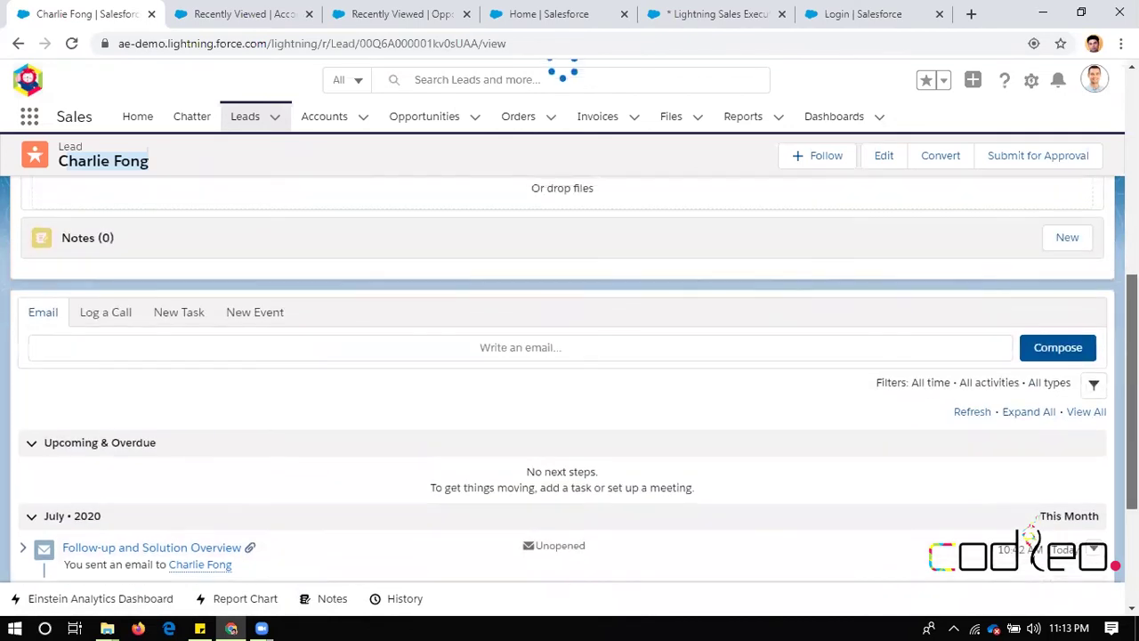
{"action": "left_click", "coordinate": [105, 315]}
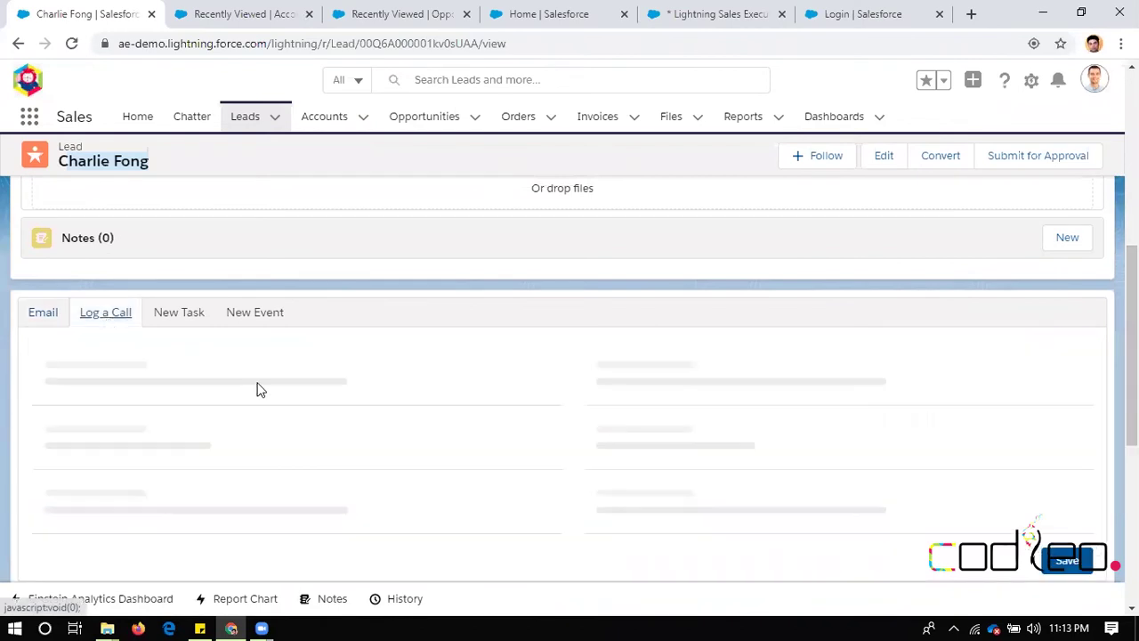
{"action": "left_click", "coordinate": [195, 438]}
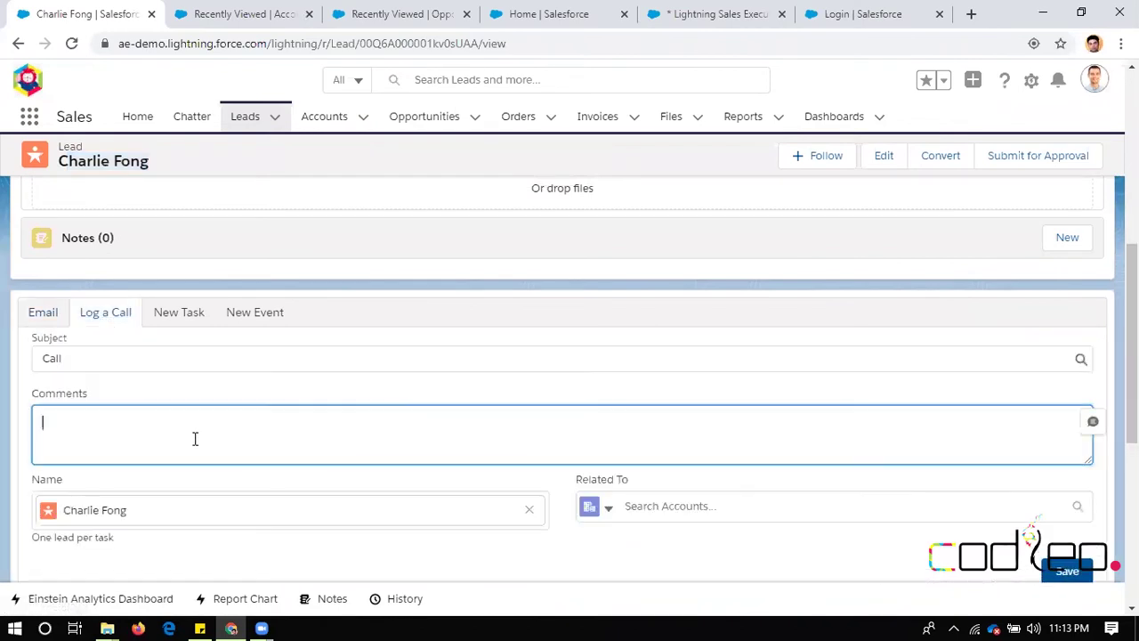
{"action": "type", "text": "CUstomer"}
{"action": "type", "text": "Mail .. Cal"}
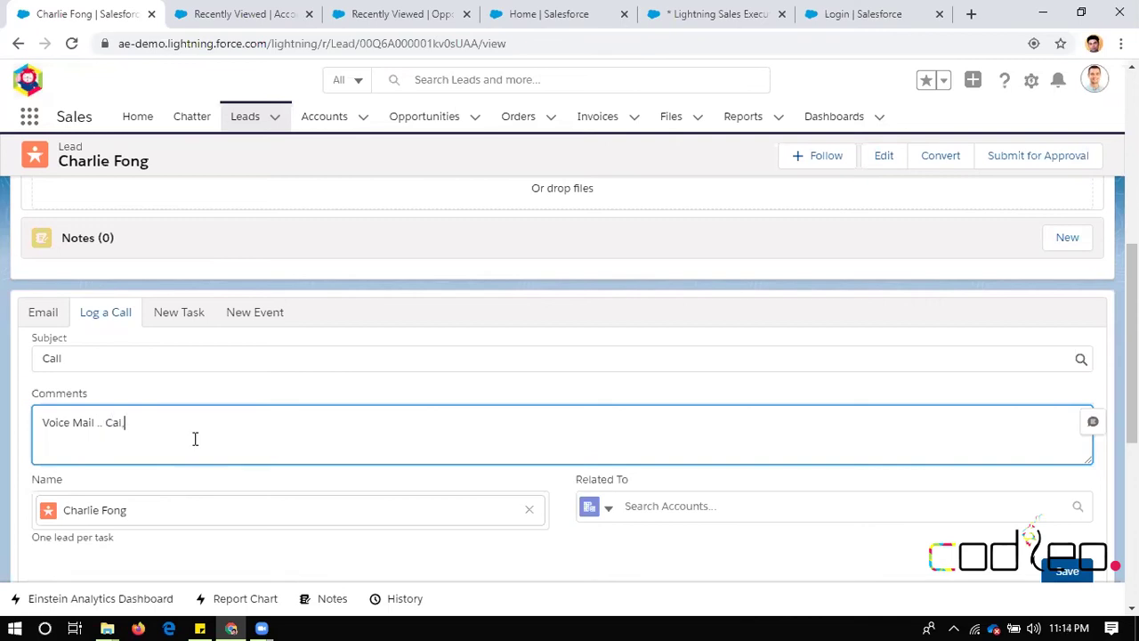
{"action": "type", "text": "l back"}
{"action": "scroll", "coordinate": [961, 392], "scroll_direction": "down", "scroll_amount": 2}
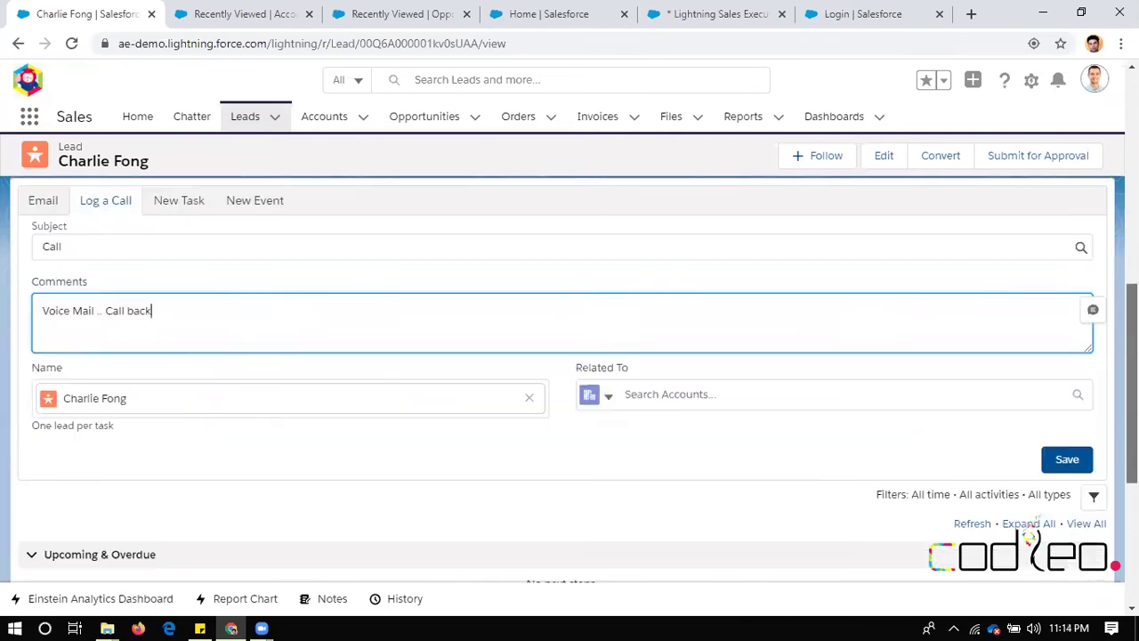
{"action": "left_click", "coordinate": [1066, 428]}
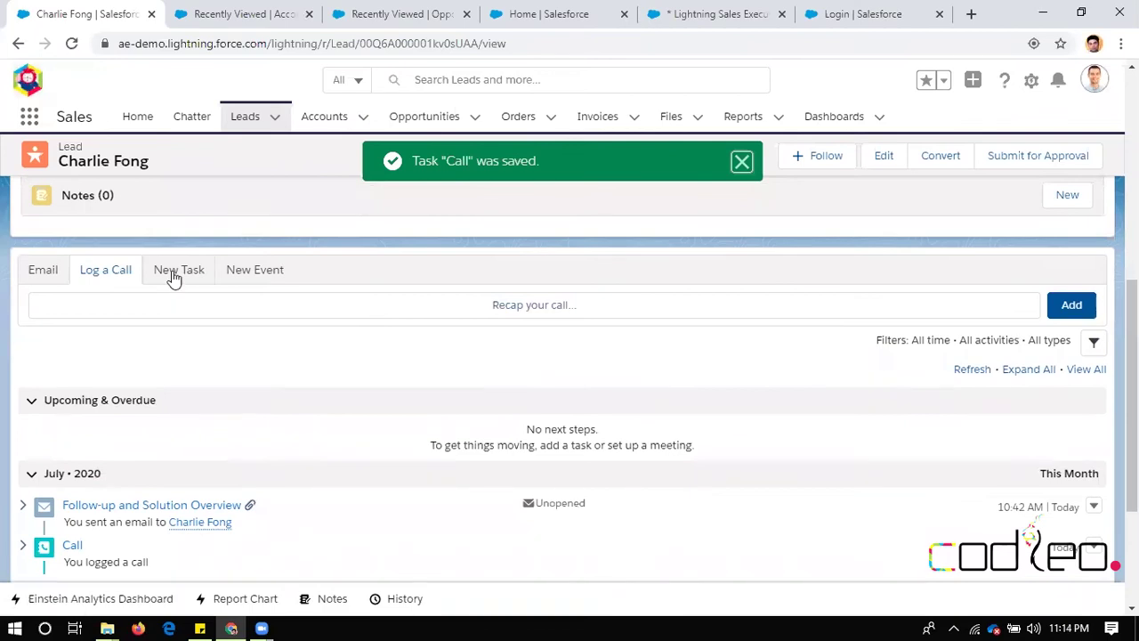
Create a 'Call back' task on the lead due July 16, 2020
{"action": "left_click", "coordinate": [175, 272]}
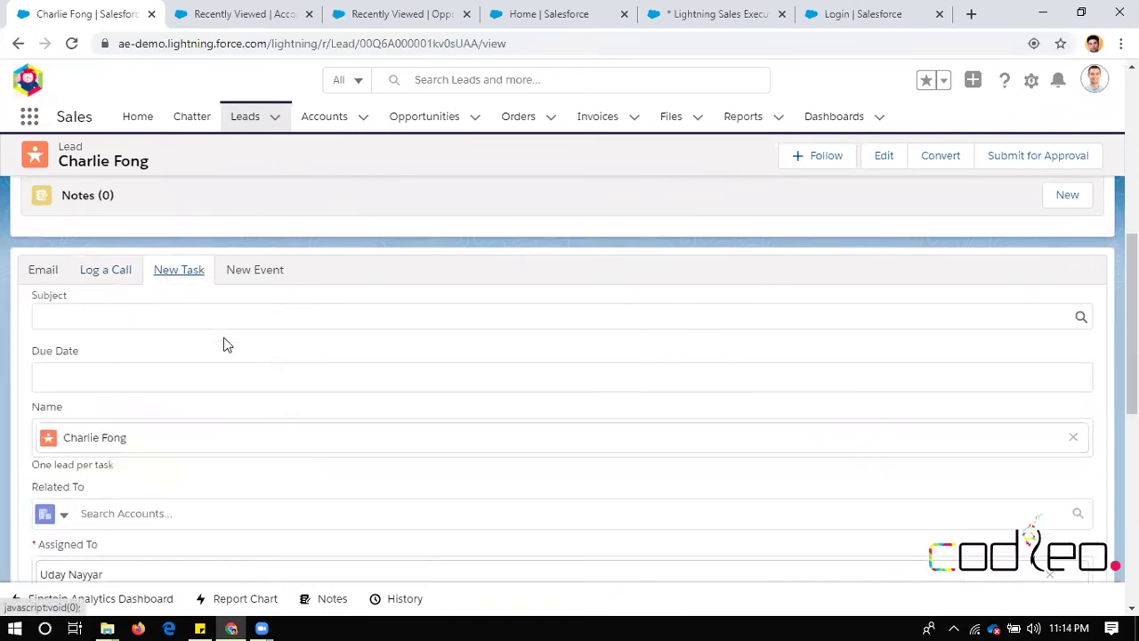
{"action": "left_click", "coordinate": [189, 315]}
{"action": "type", "text": "Ca"}
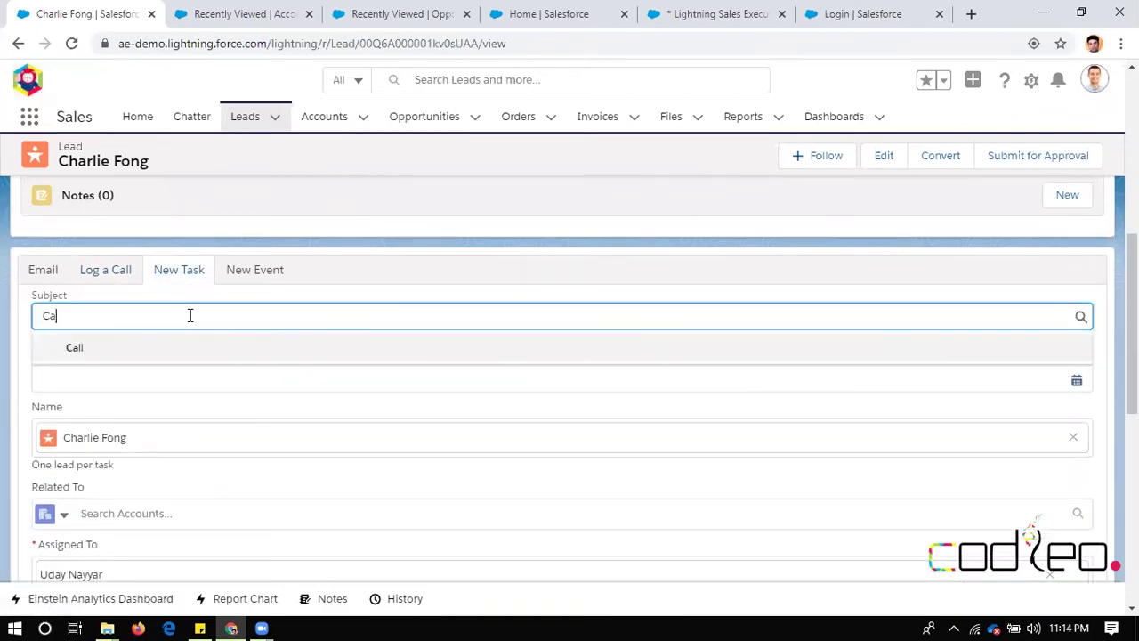
{"action": "type", "text": "ll back"}
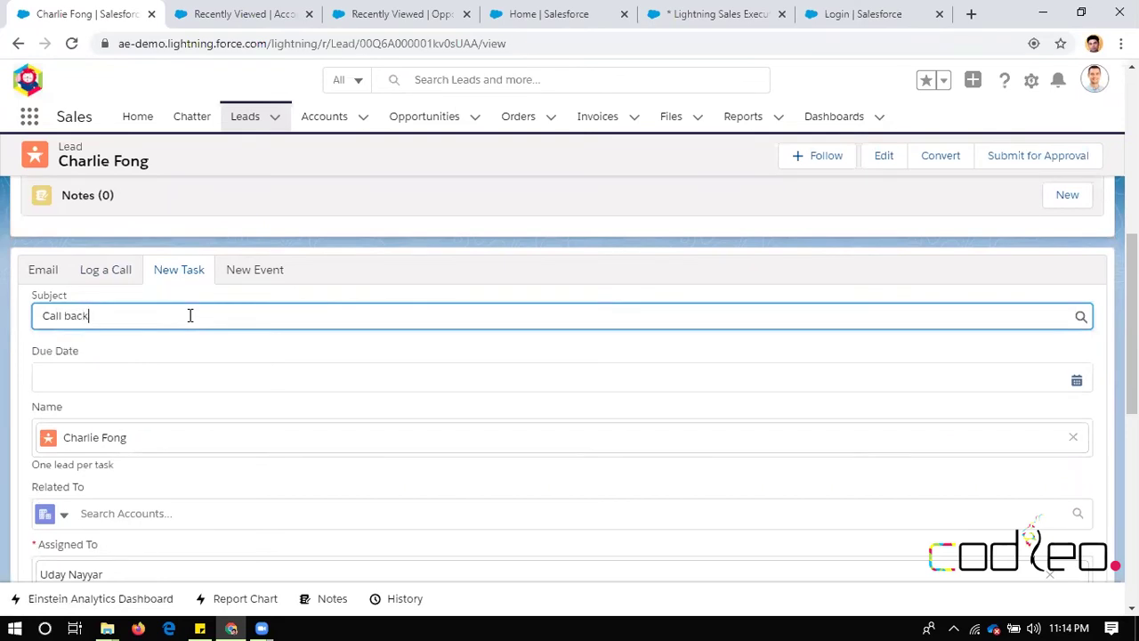
{"action": "left_click", "coordinate": [135, 367]}
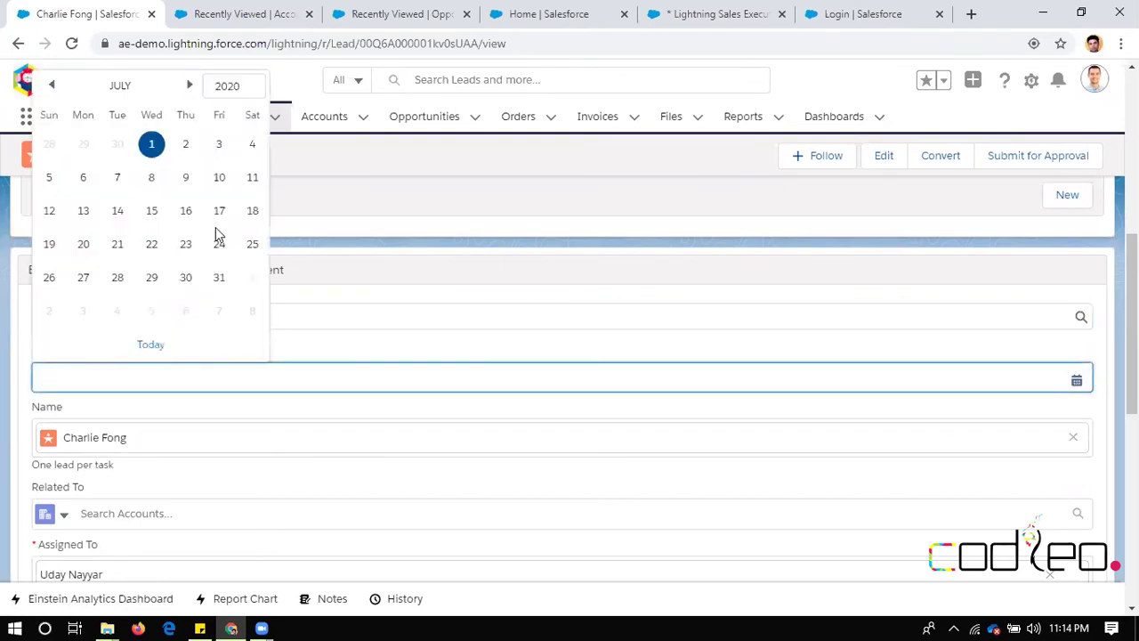
{"action": "left_click", "coordinate": [186, 212]}
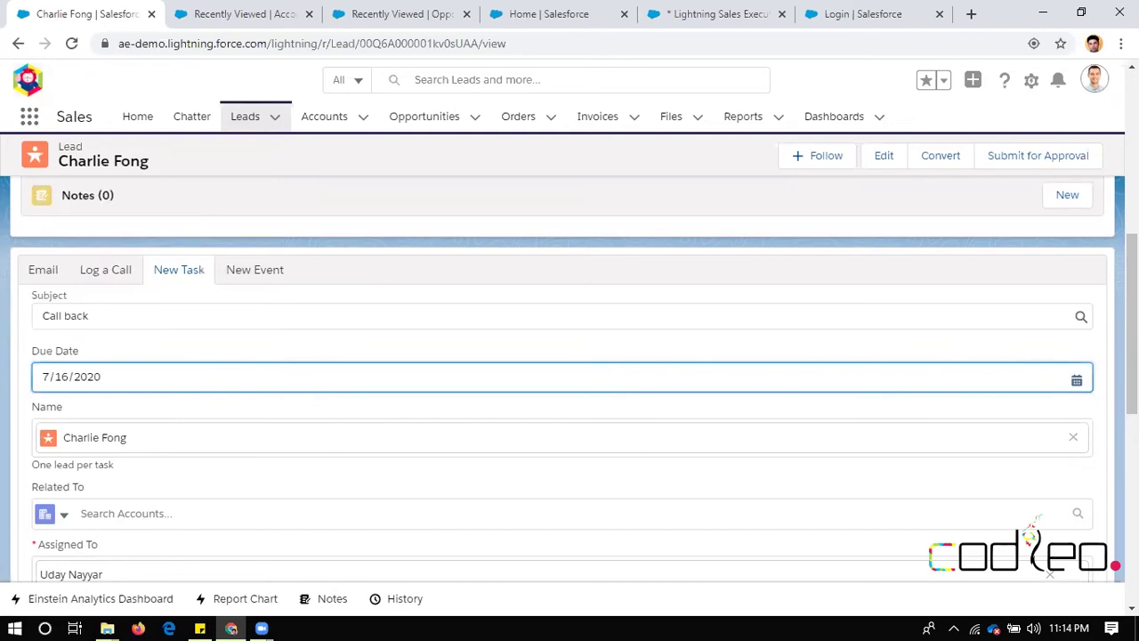
{"action": "scroll", "coordinate": [1063, 405], "scroll_direction": "down", "scroll_amount": 3}
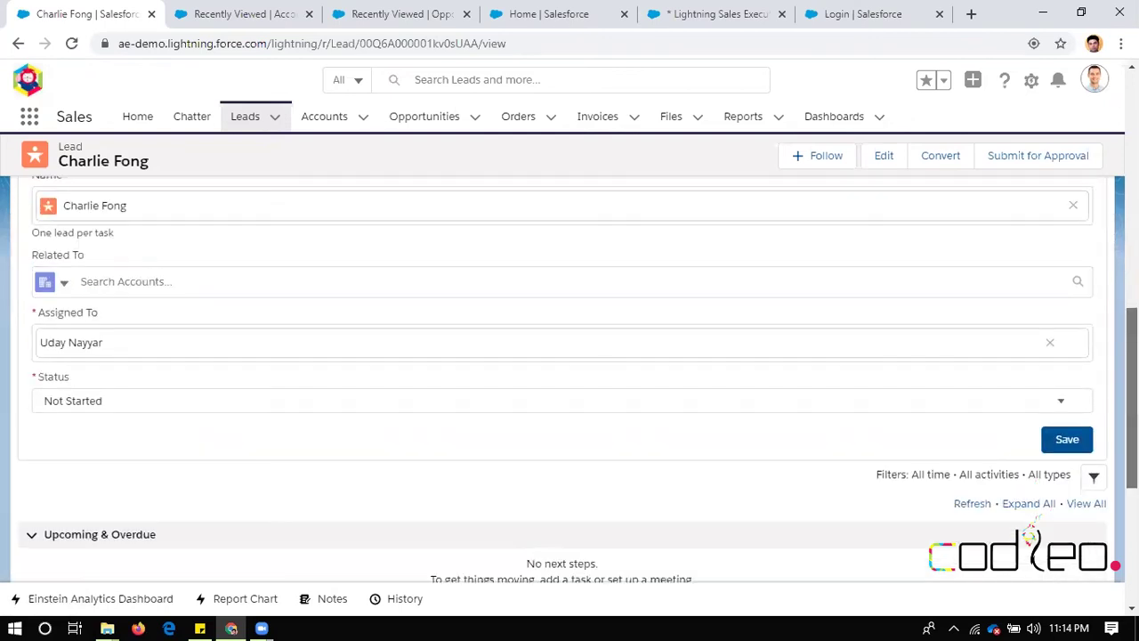
{"action": "left_click", "coordinate": [1069, 442]}
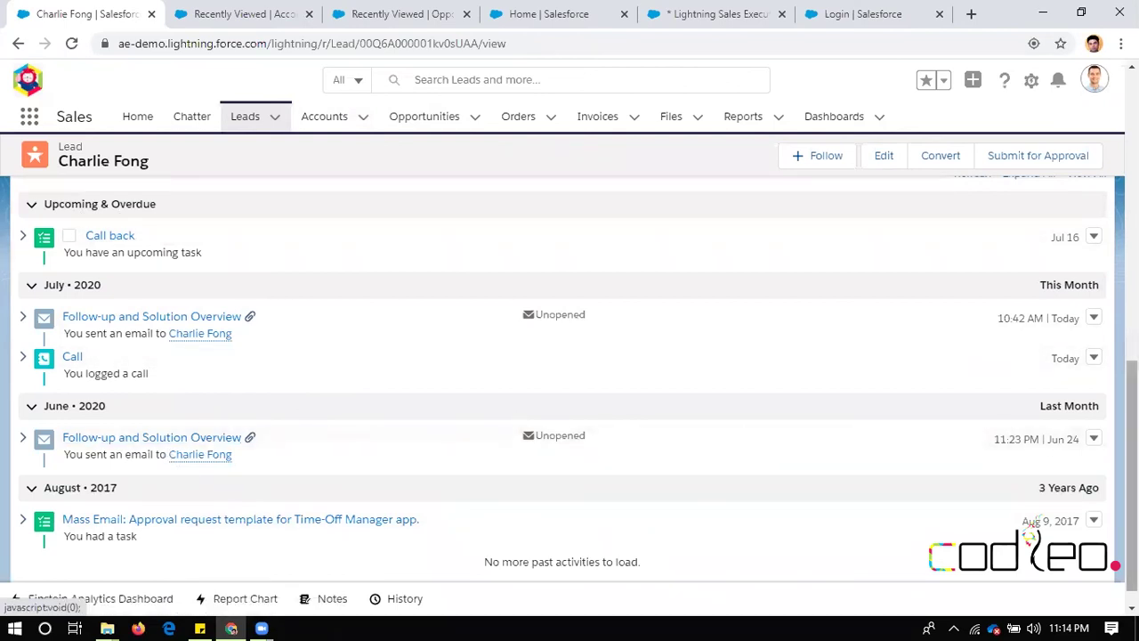
{"action": "scroll", "coordinate": [512, 418], "scroll_direction": "up", "scroll_amount": 2}
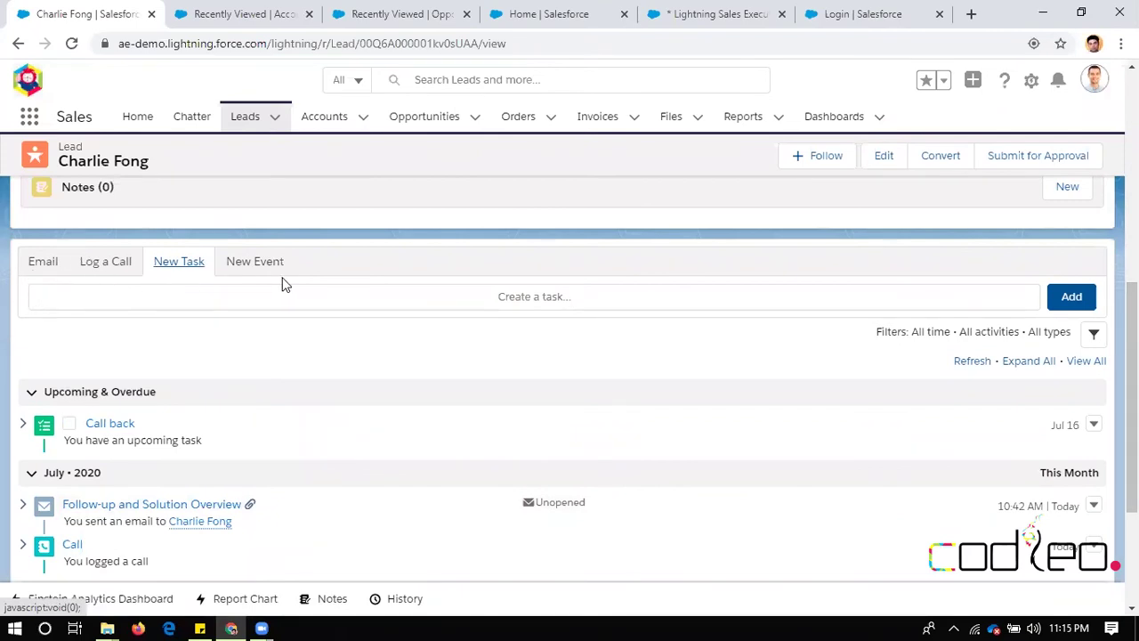
{"action": "scroll", "coordinate": [882, 316], "scroll_direction": "up", "scroll_amount": 6}
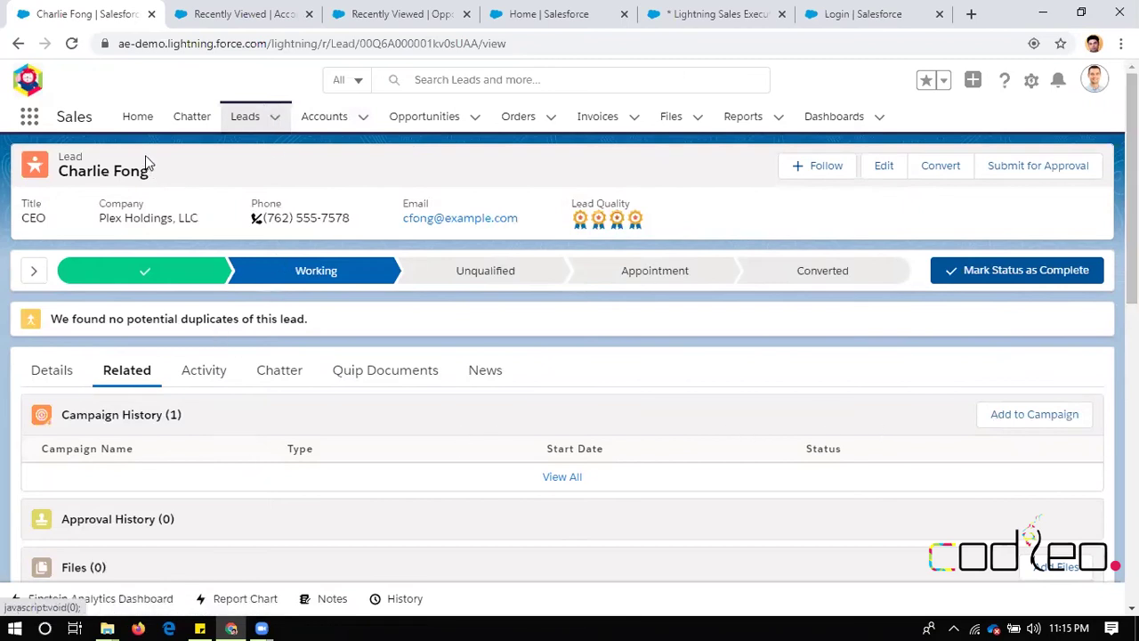
Go to the Home page, briefly check the Salesforce login tab, then return to Home
{"action": "left_click", "coordinate": [137, 121]}
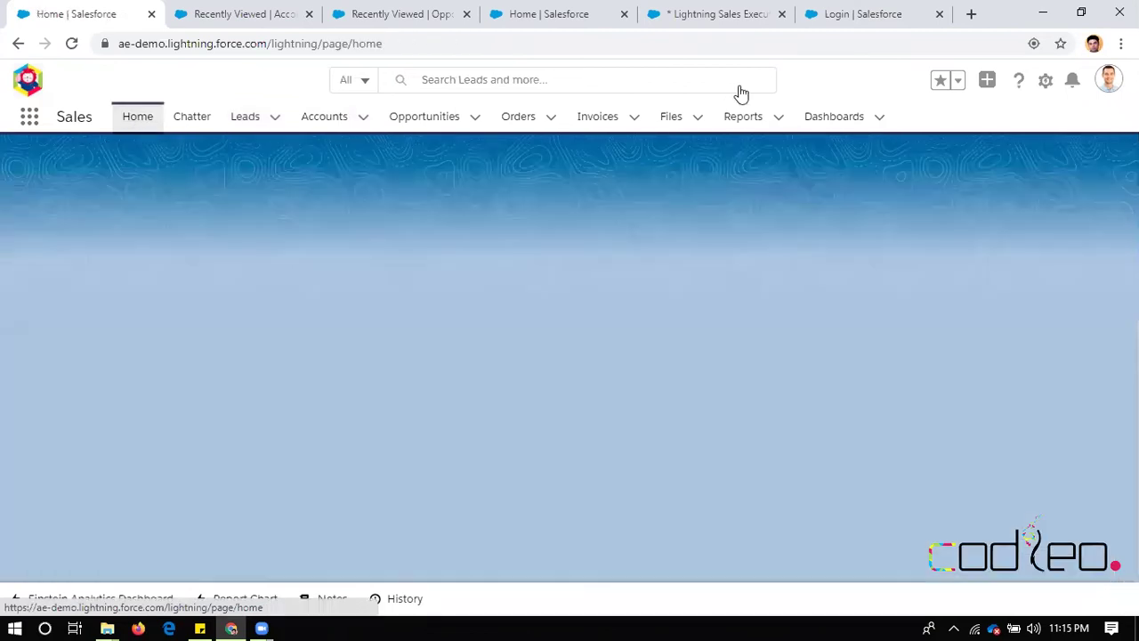
{"action": "left_click", "coordinate": [873, 14]}
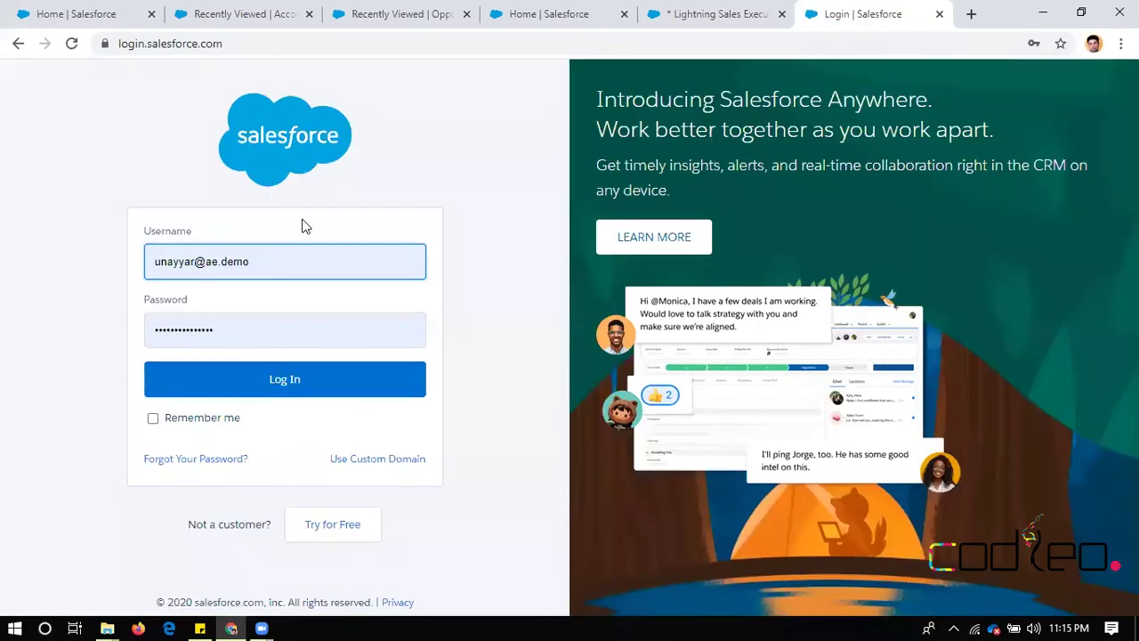
{"action": "left_click", "coordinate": [207, 43]}
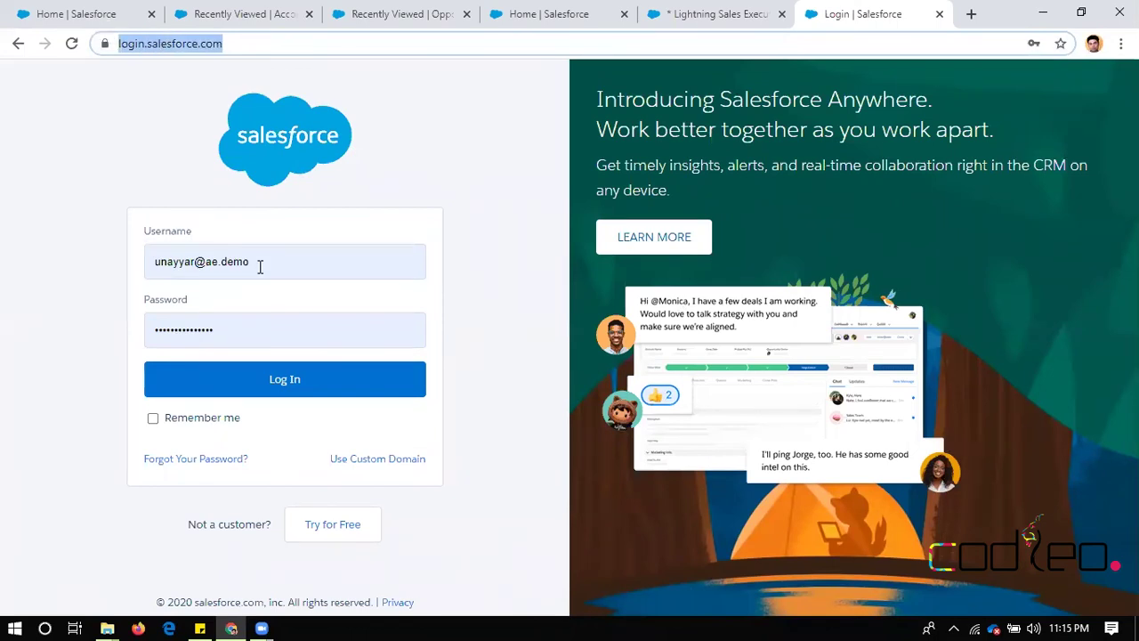
{"action": "left_click", "coordinate": [273, 384]}
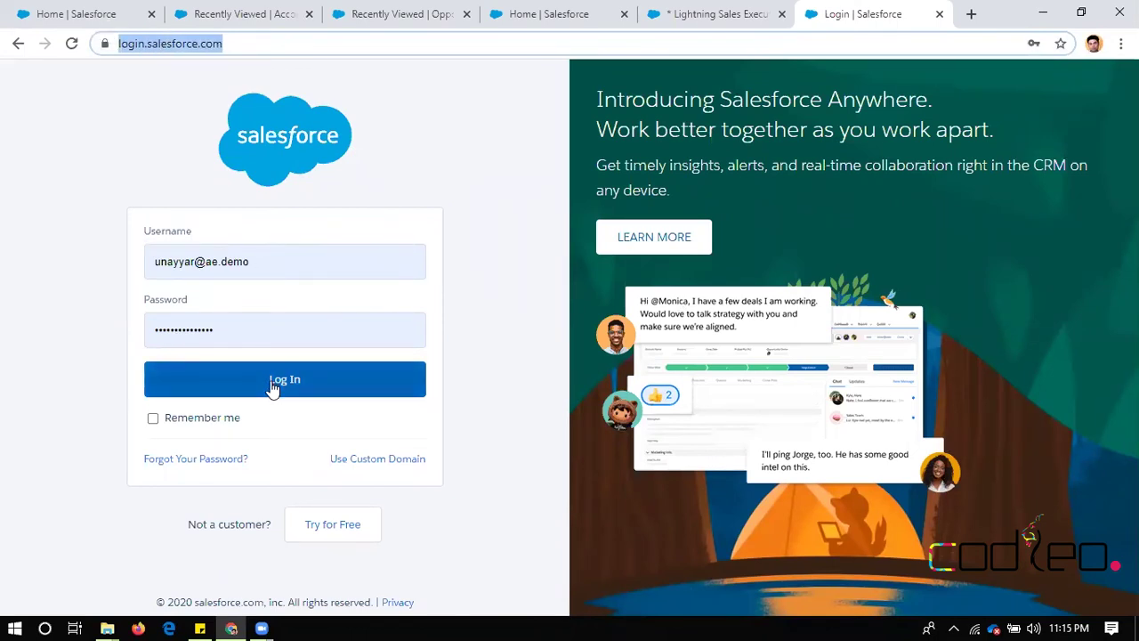
{"action": "key", "text": "ctrl+1"}
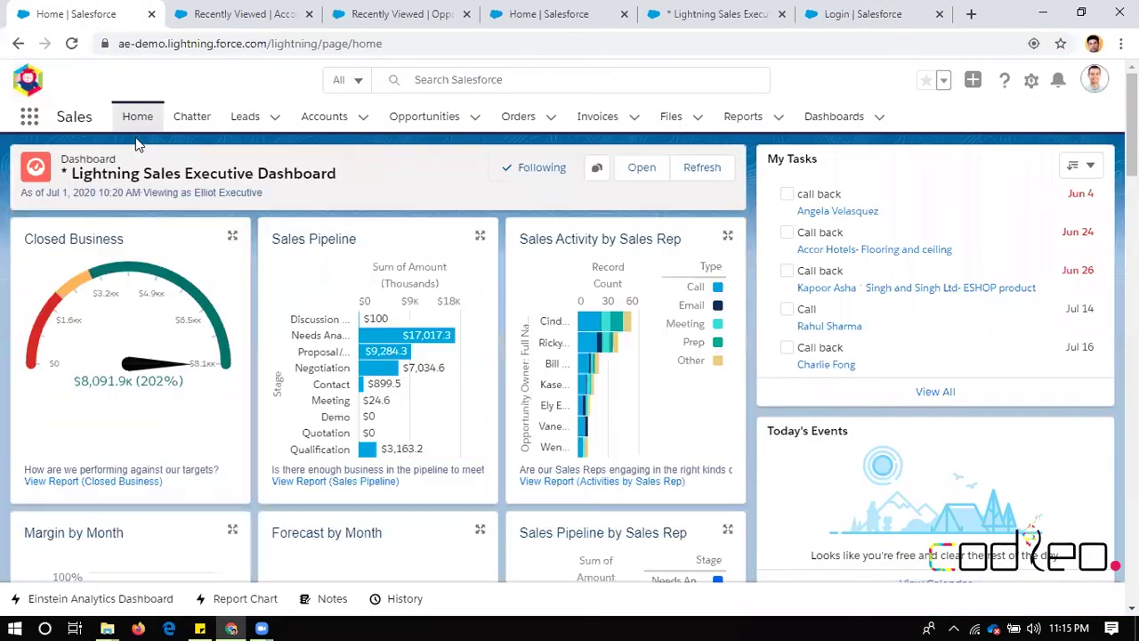
Glance at recent items in global search and at the user profile menu
{"action": "left_click", "coordinate": [428, 80]}
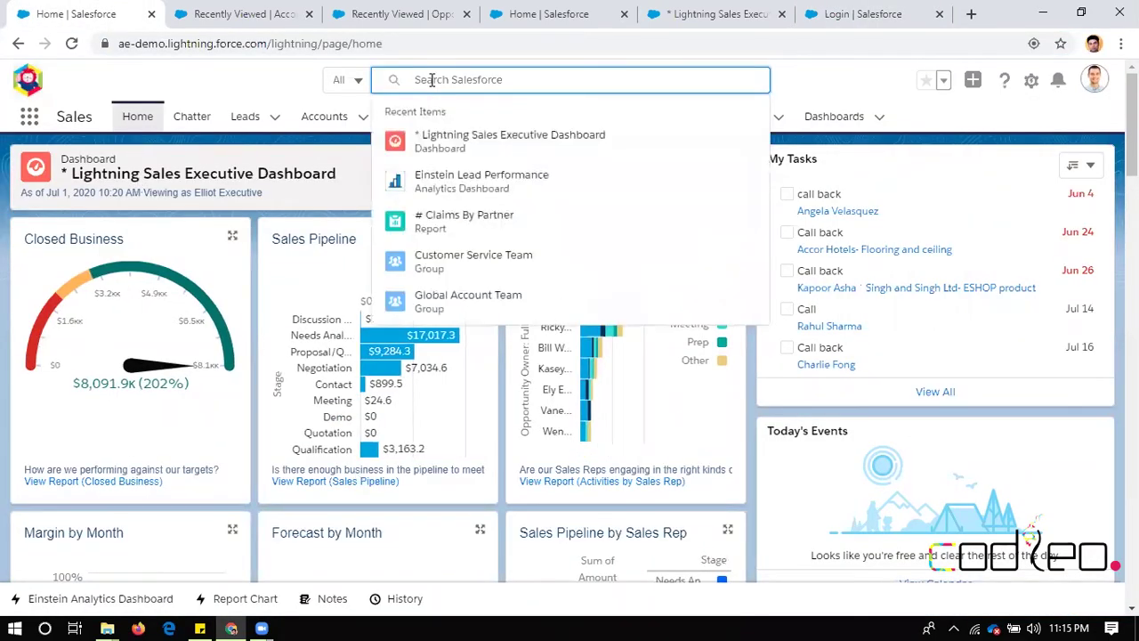
{"action": "left_click", "coordinate": [805, 80]}
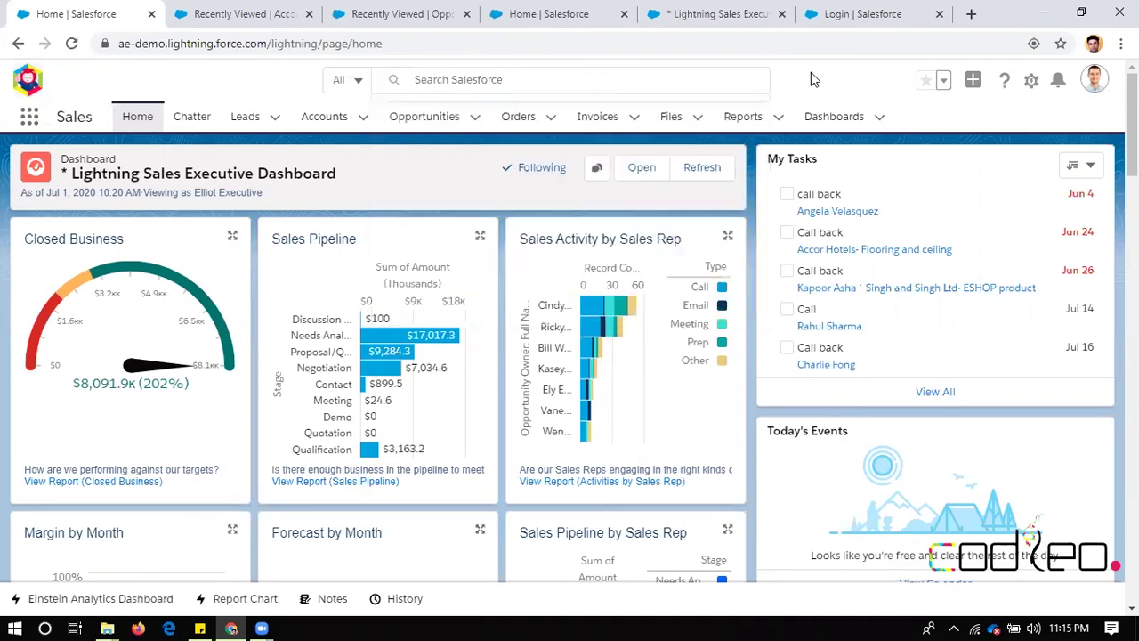
{"action": "left_click", "coordinate": [1095, 89]}
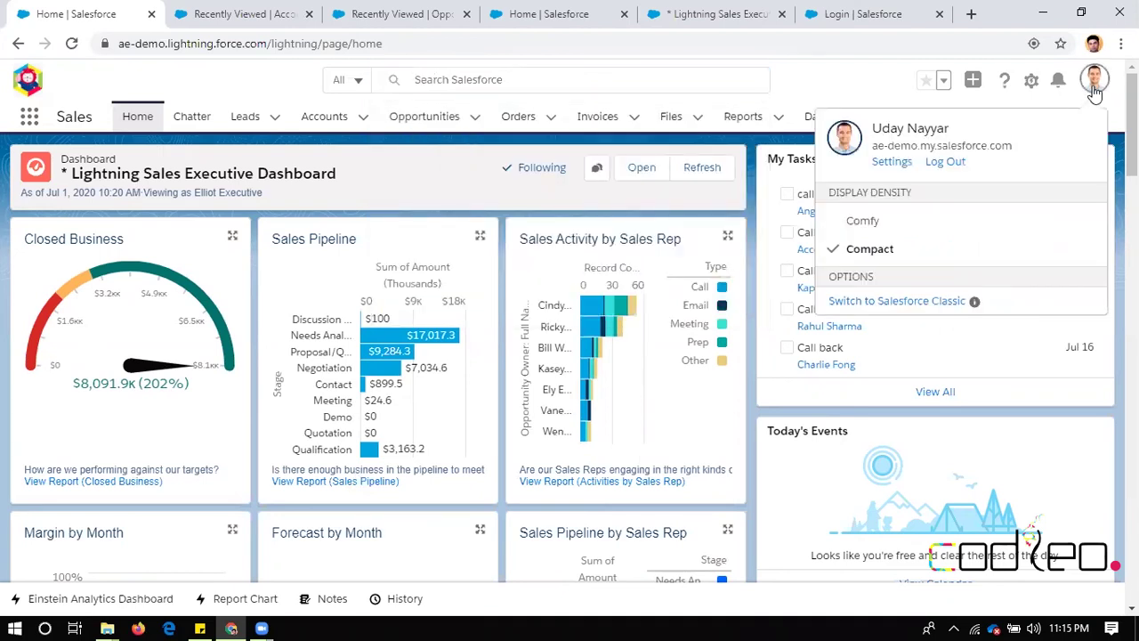
{"action": "left_click", "coordinate": [868, 78]}
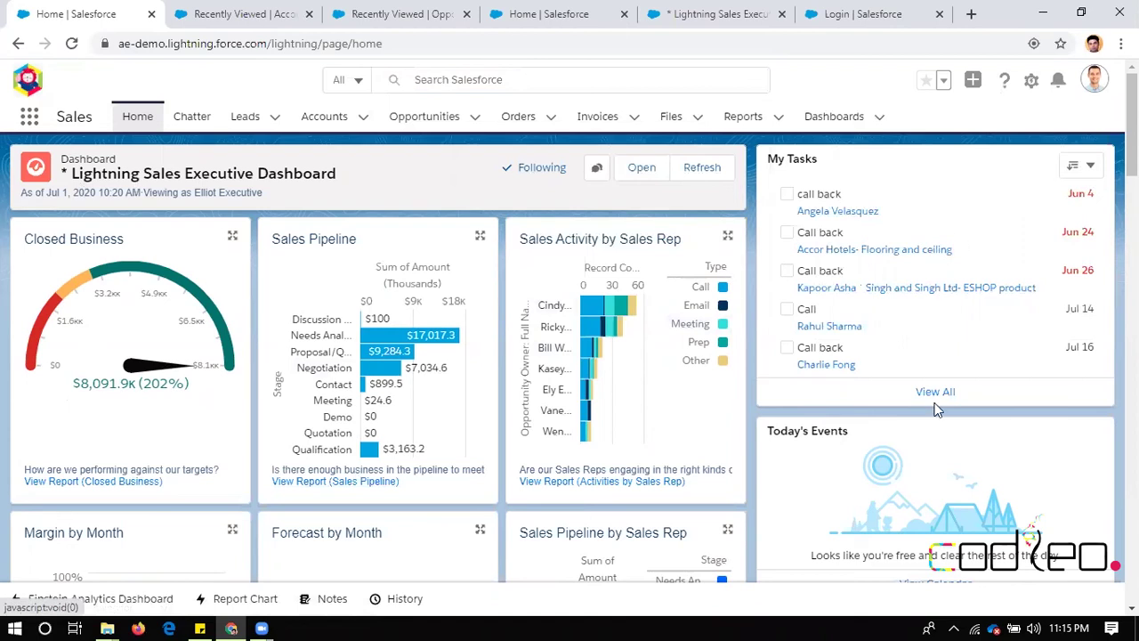
Filter the home task list to Today's tasks and collapse the Account News section
{"action": "left_click", "coordinate": [1093, 166]}
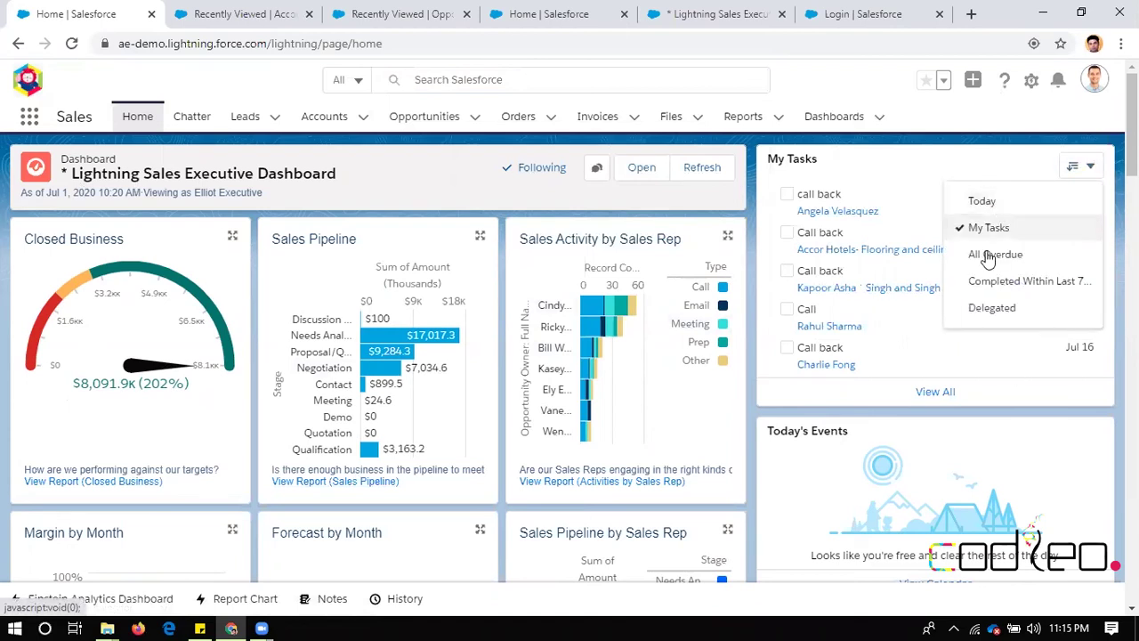
{"action": "left_click", "coordinate": [977, 205]}
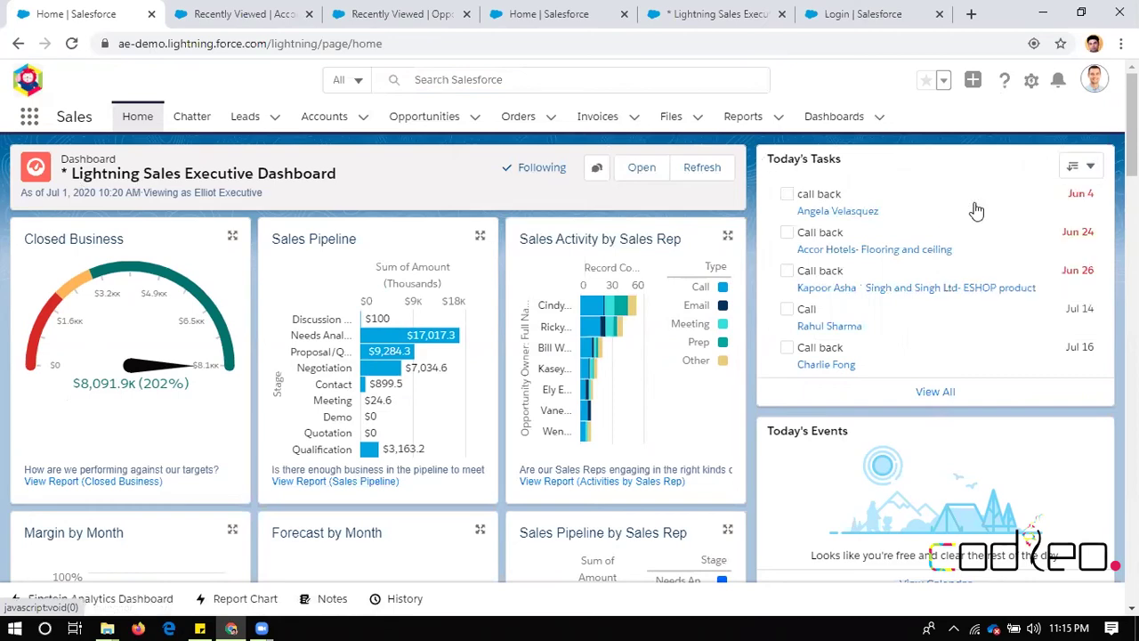
{"action": "scroll", "coordinate": [570, 356], "scroll_direction": "down", "scroll_amount": 2}
{"action": "scroll", "coordinate": [570, 356], "scroll_direction": "down", "scroll_amount": 15}
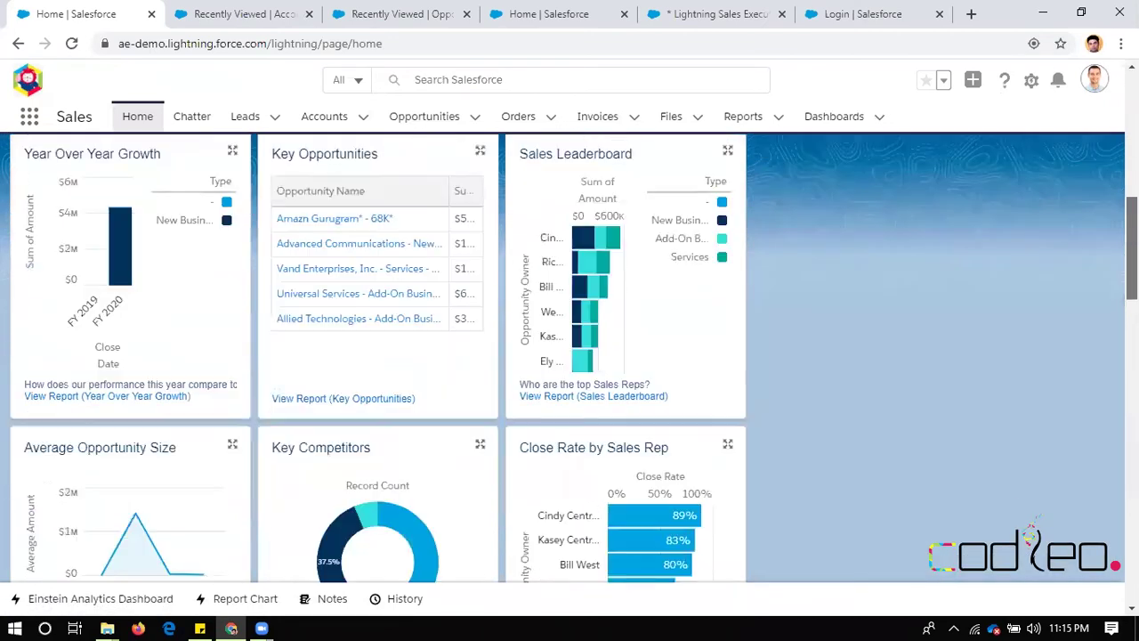
{"action": "scroll", "coordinate": [313, 422], "scroll_direction": "down", "scroll_amount": 5}
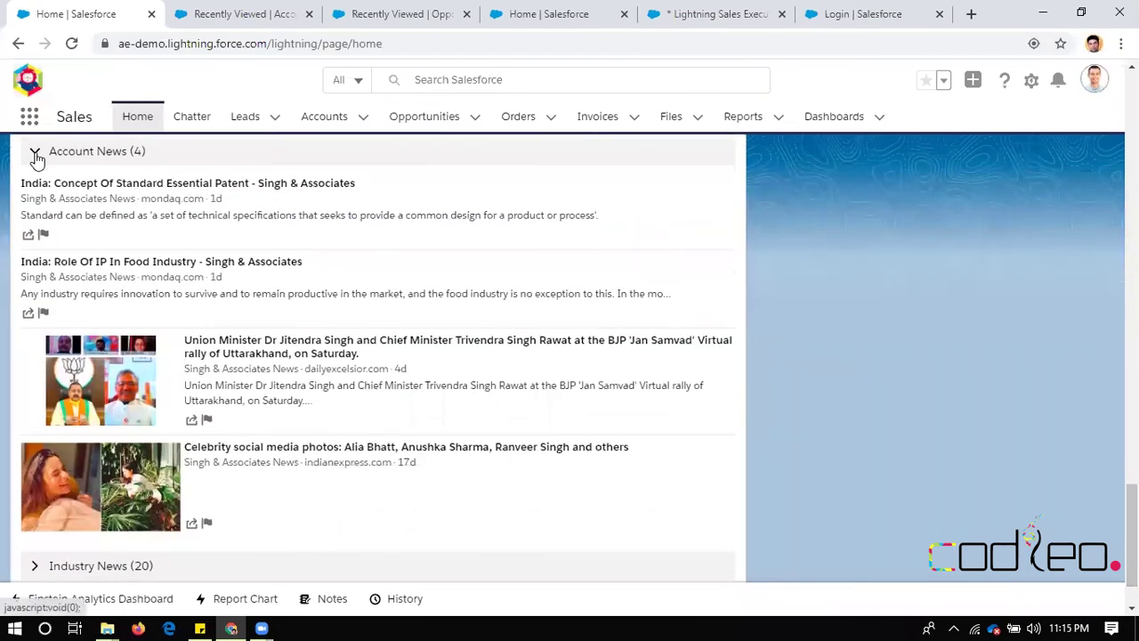
{"action": "left_click", "coordinate": [36, 153]}
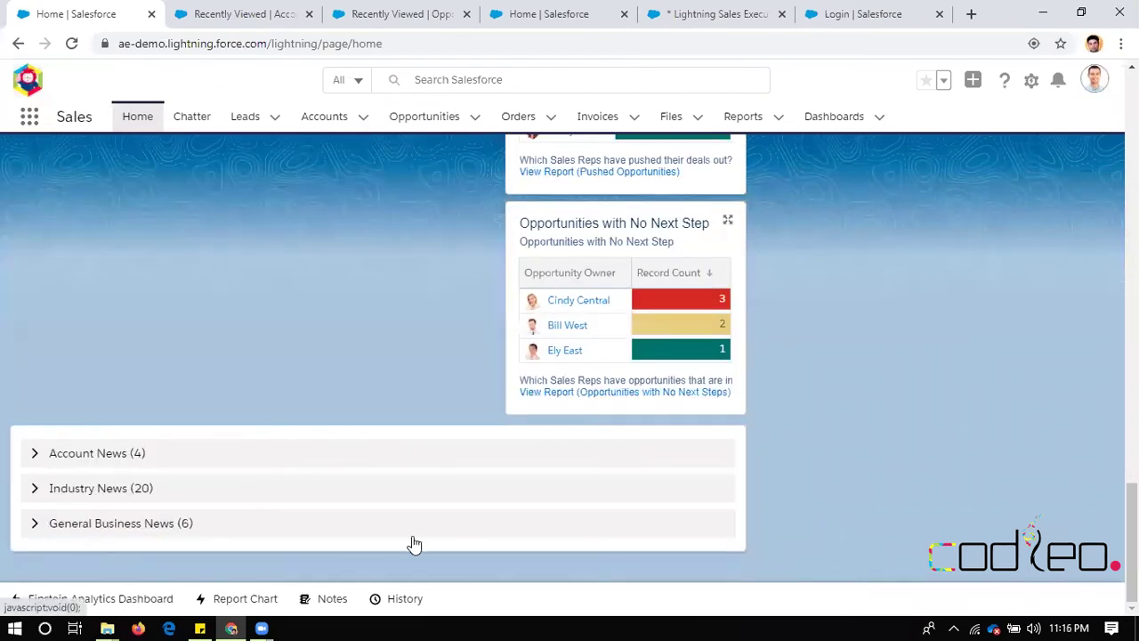
{"action": "scroll", "coordinate": [647, 105], "scroll_direction": "up", "scroll_amount": 15}
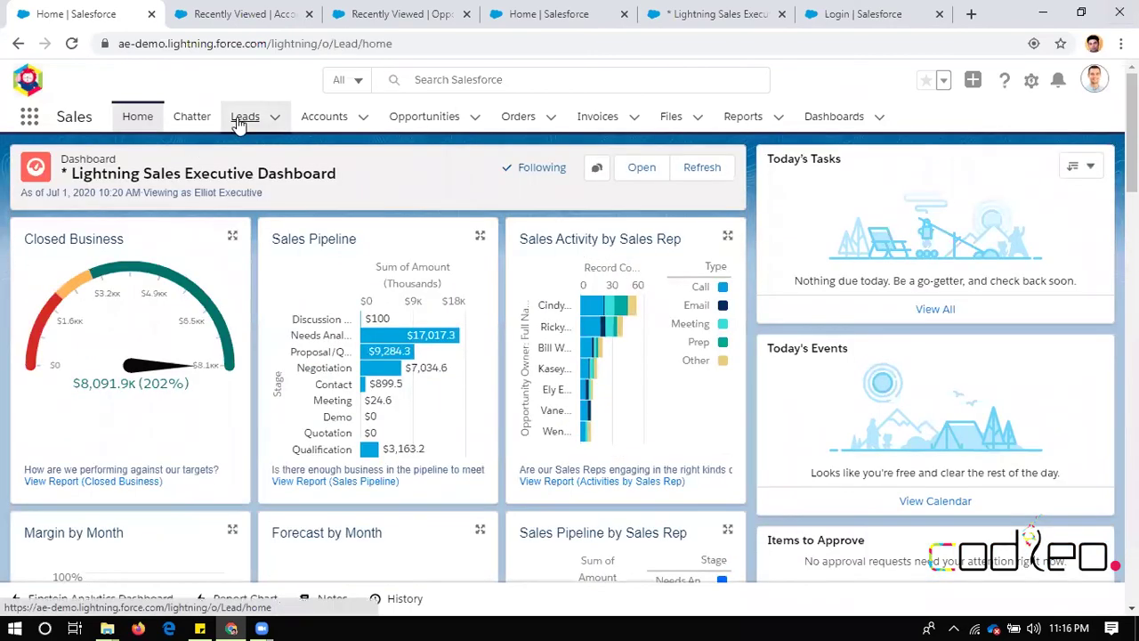
Open Leads and try the All Leads, Hot Leads and My Leads views, ending on All Leads
{"action": "left_click", "coordinate": [243, 116]}
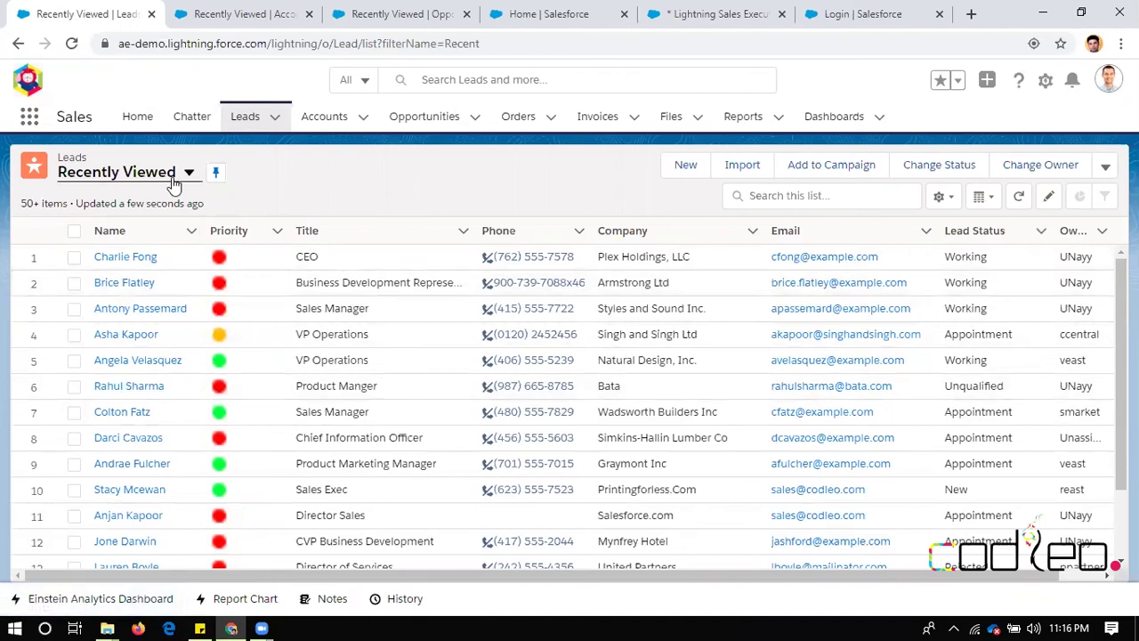
{"action": "left_click", "coordinate": [174, 180]}
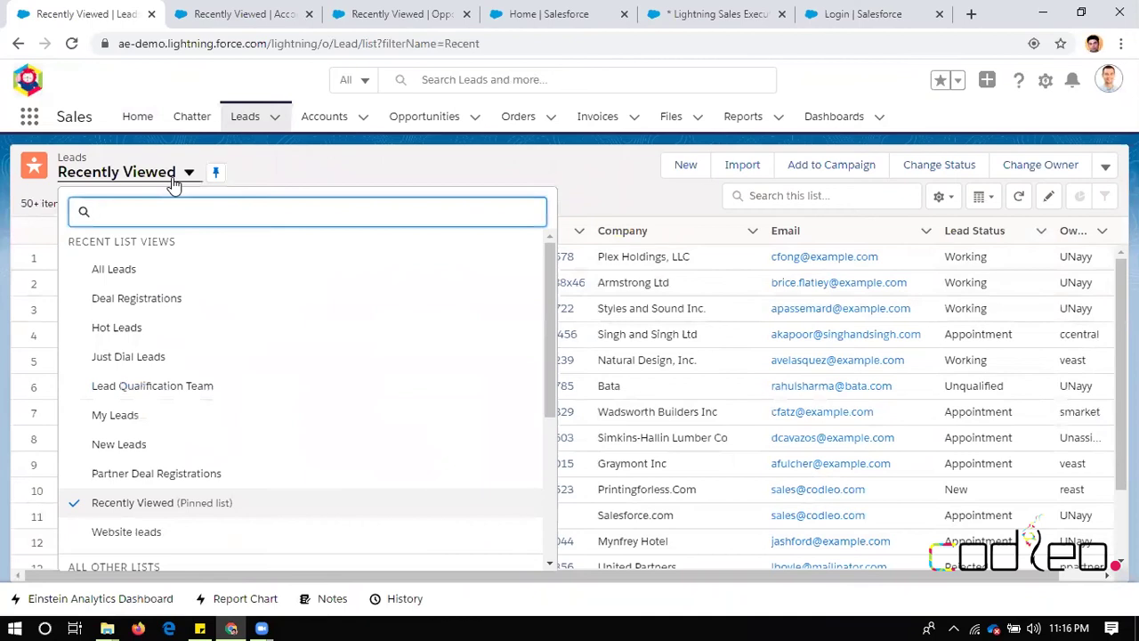
{"action": "left_click", "coordinate": [151, 271]}
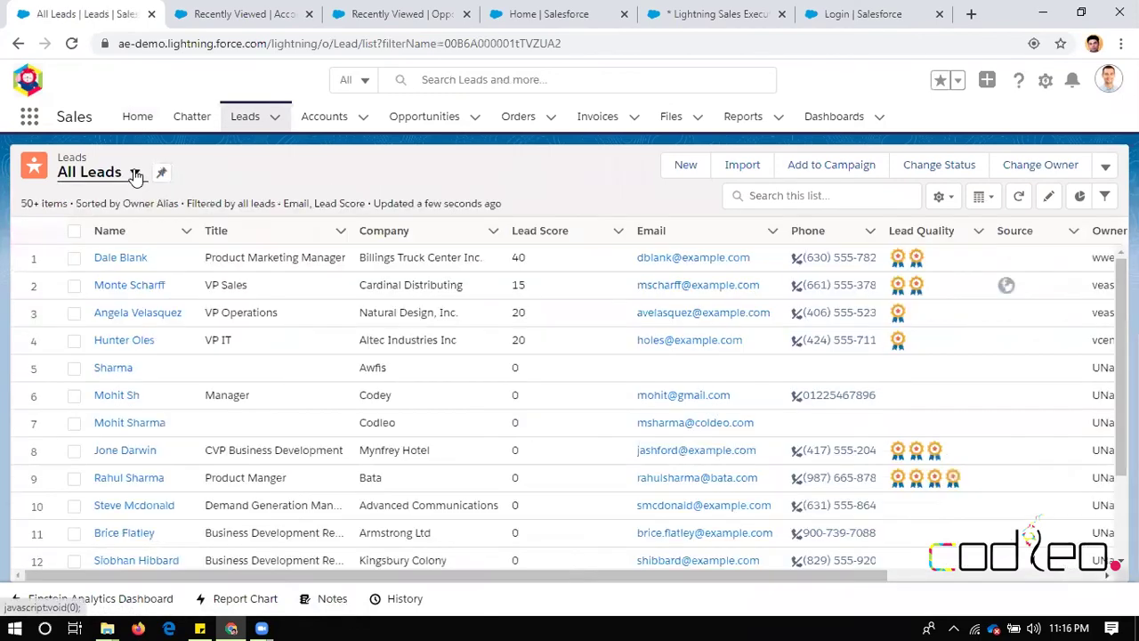
{"action": "left_click", "coordinate": [134, 174]}
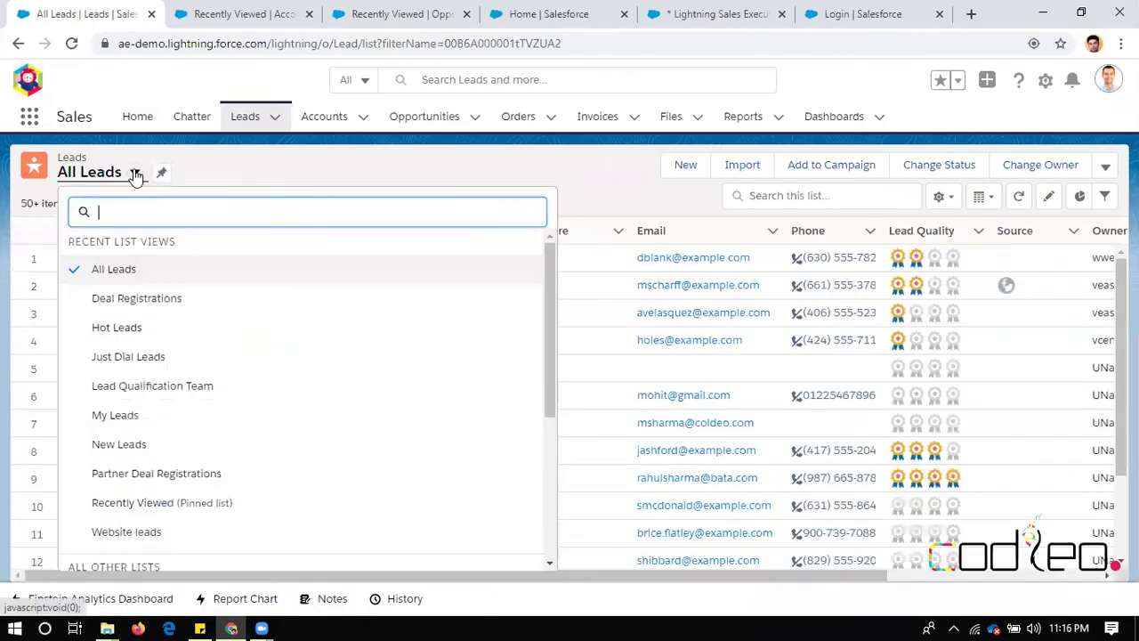
{"action": "left_click", "coordinate": [112, 330]}
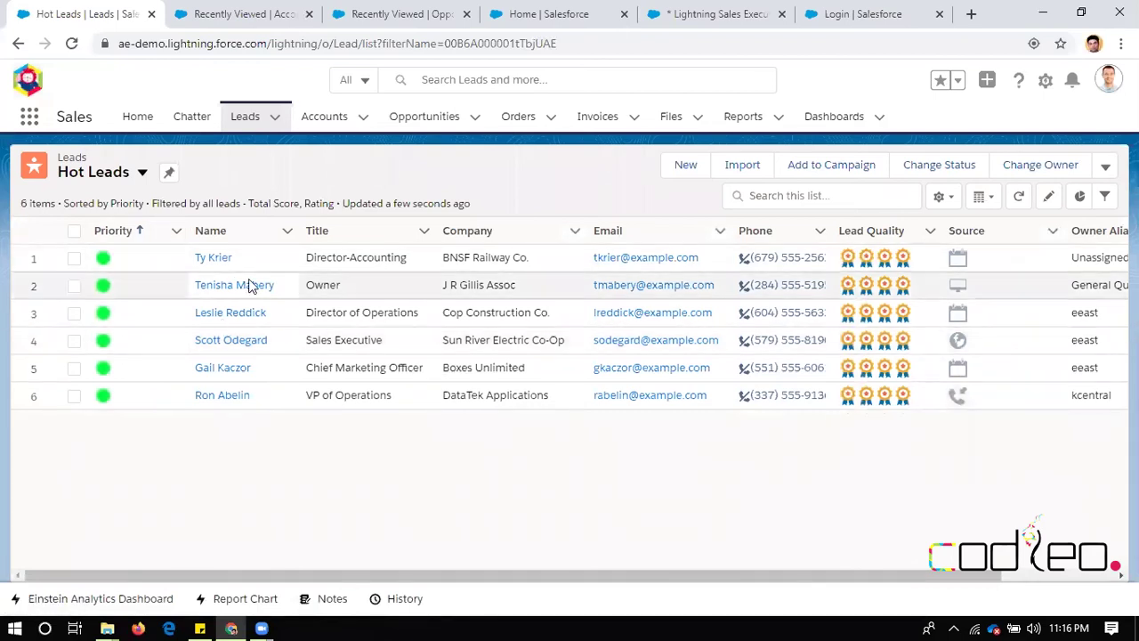
{"action": "left_click", "coordinate": [107, 174]}
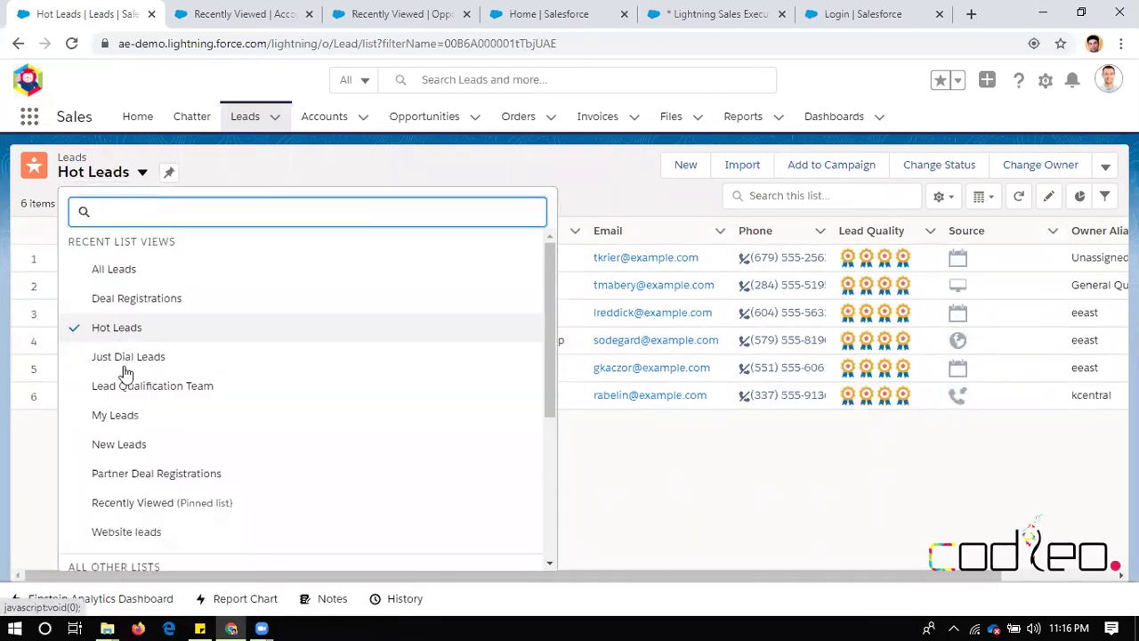
{"action": "left_click", "coordinate": [116, 416]}
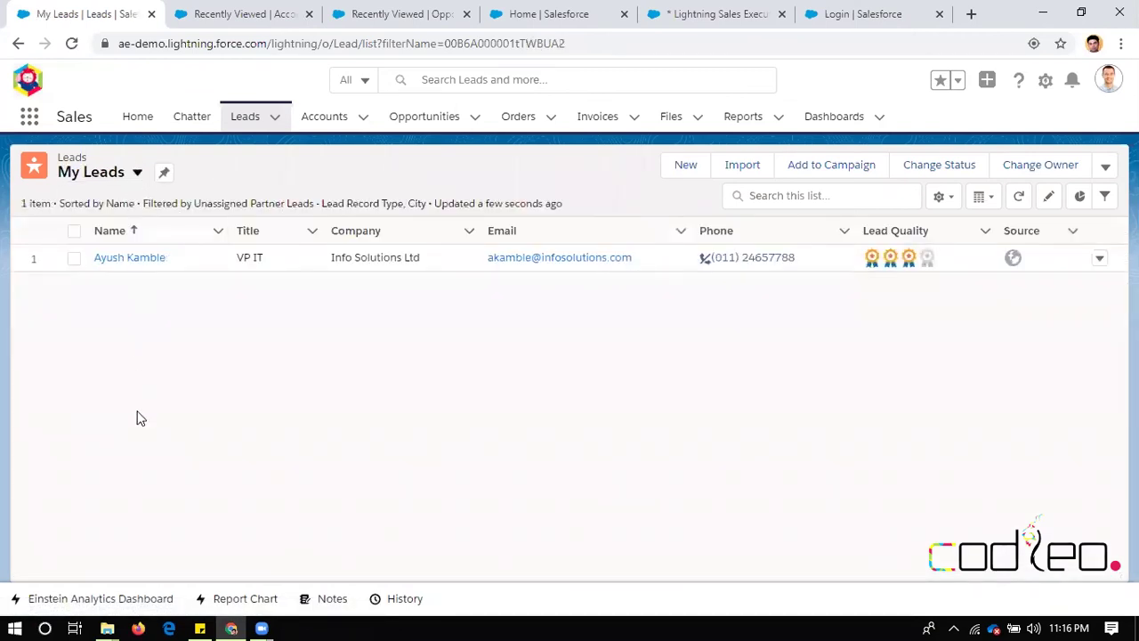
{"action": "left_click", "coordinate": [138, 173]}
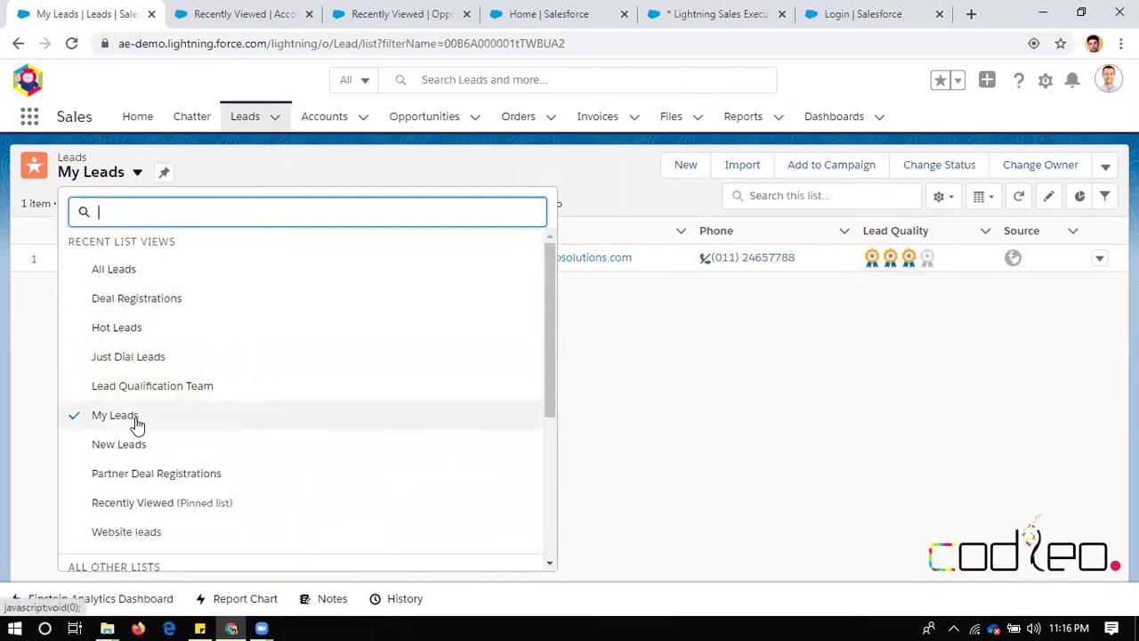
{"action": "key", "text": "Return"}
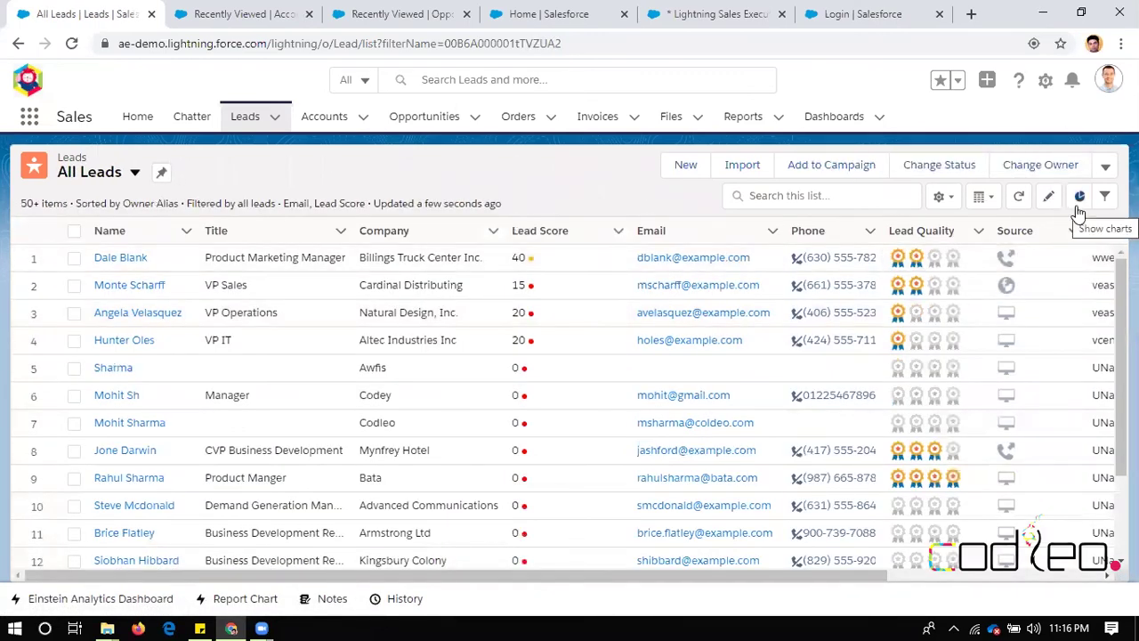
Show the charts panel for All Leads and inspect the Leads By Lead Source donut
{"action": "left_click", "coordinate": [1077, 210]}
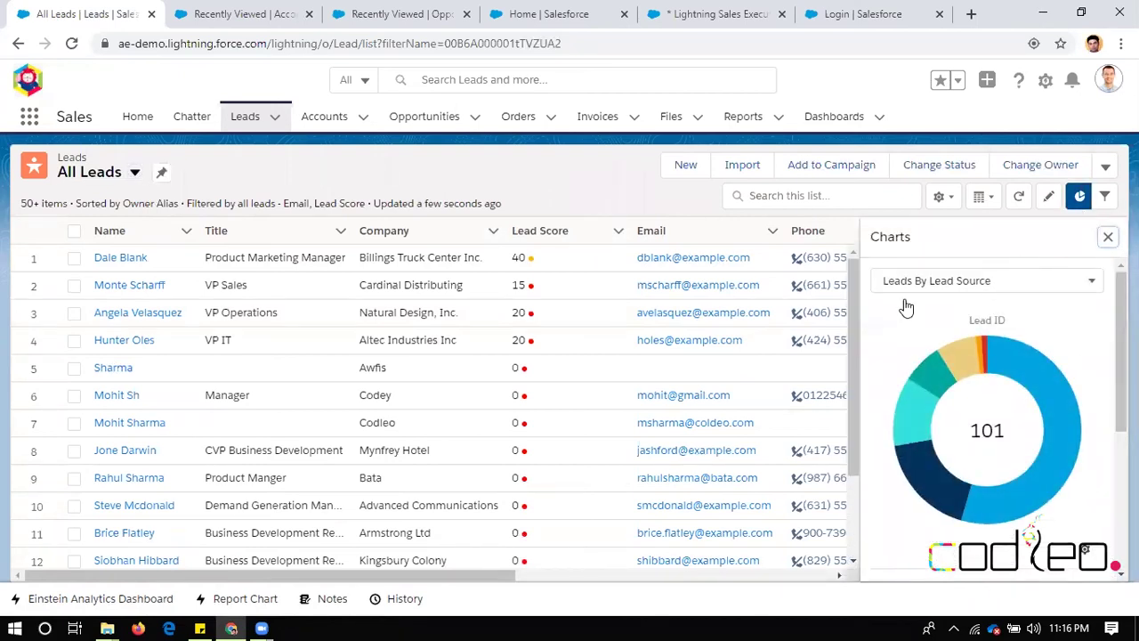
{"action": "mouse_move", "coordinate": [1044, 376]}
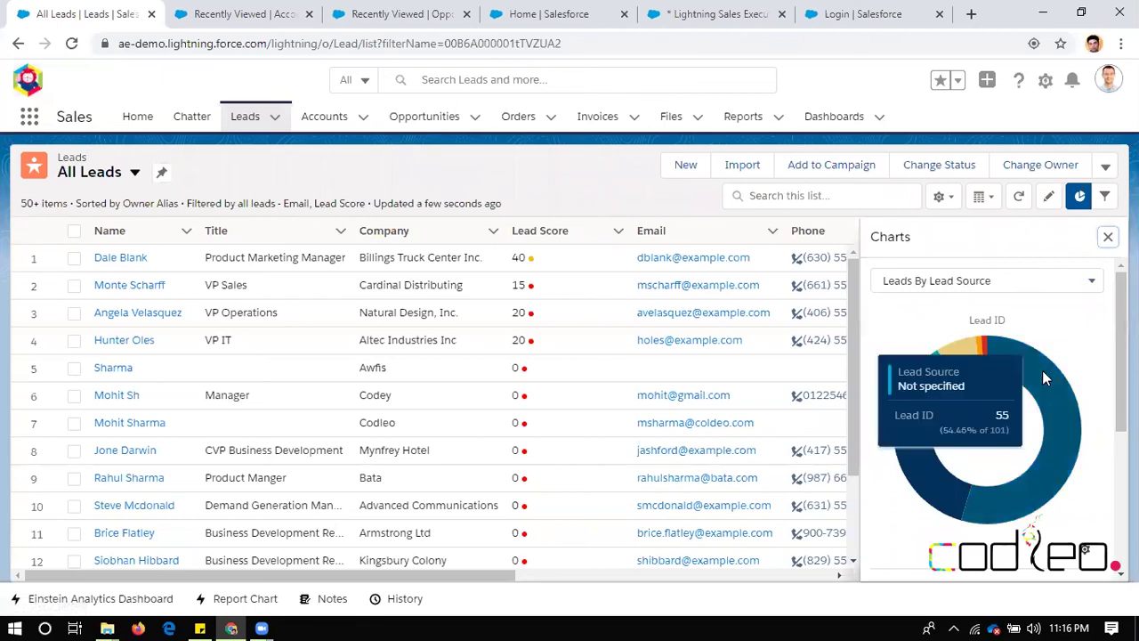
{"action": "mouse_move", "coordinate": [963, 350]}
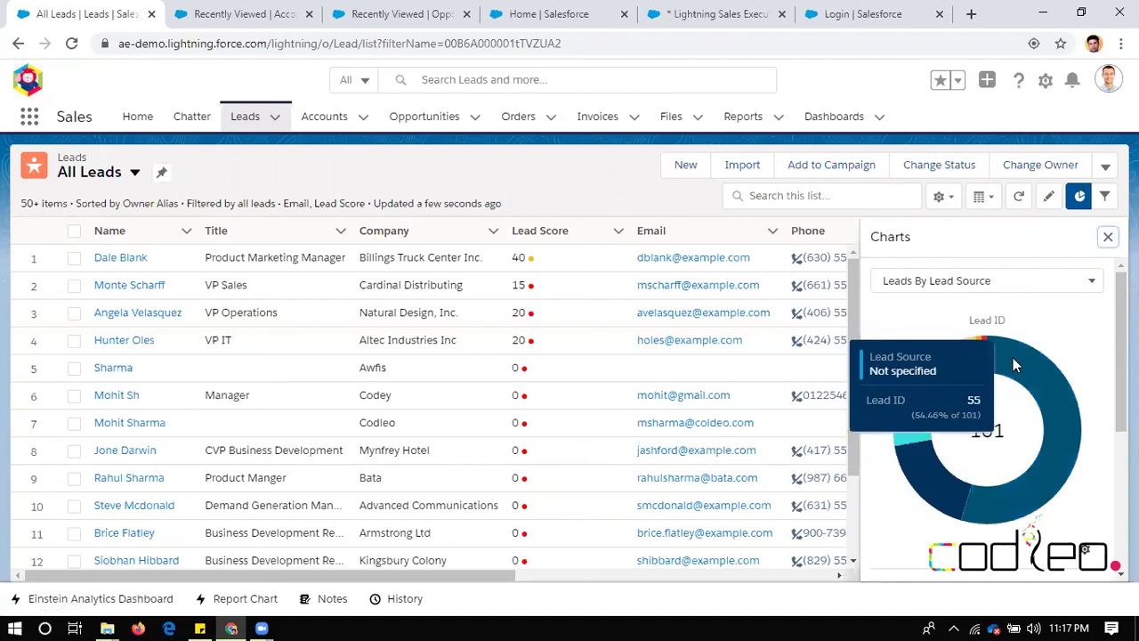
{"action": "mouse_move", "coordinate": [917, 431]}
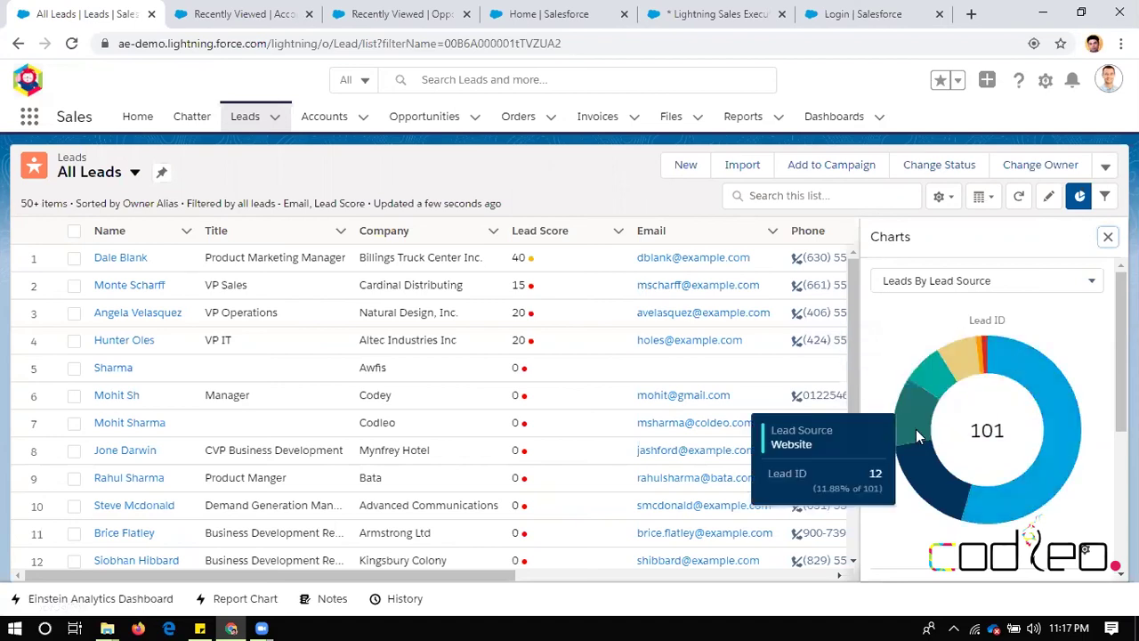
{"action": "mouse_move", "coordinate": [919, 479]}
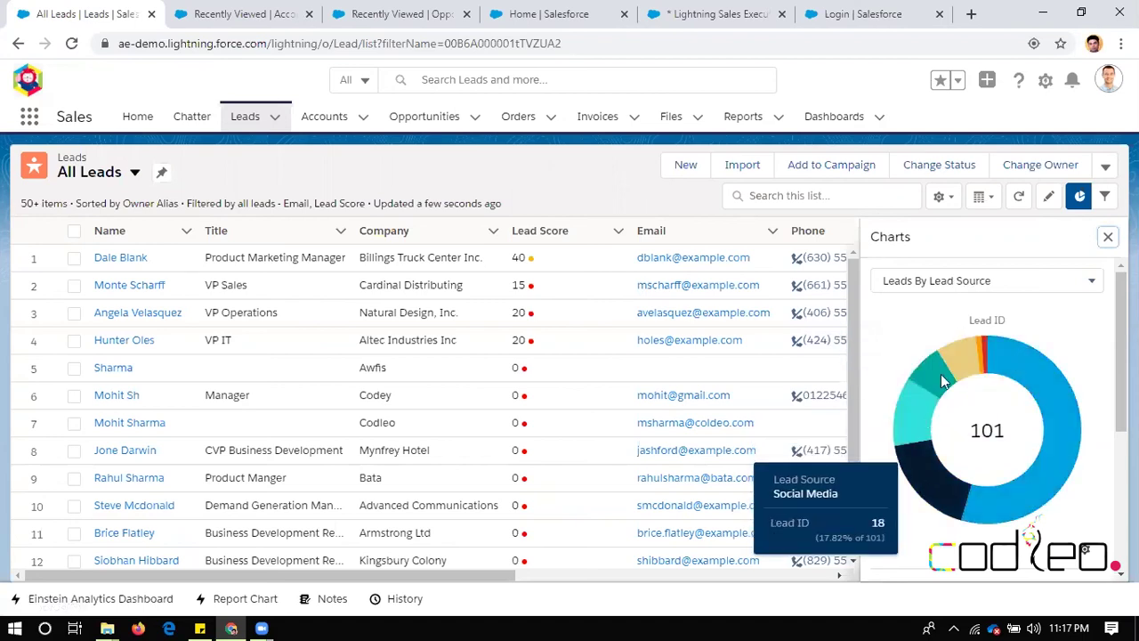
{"action": "mouse_move", "coordinate": [942, 367]}
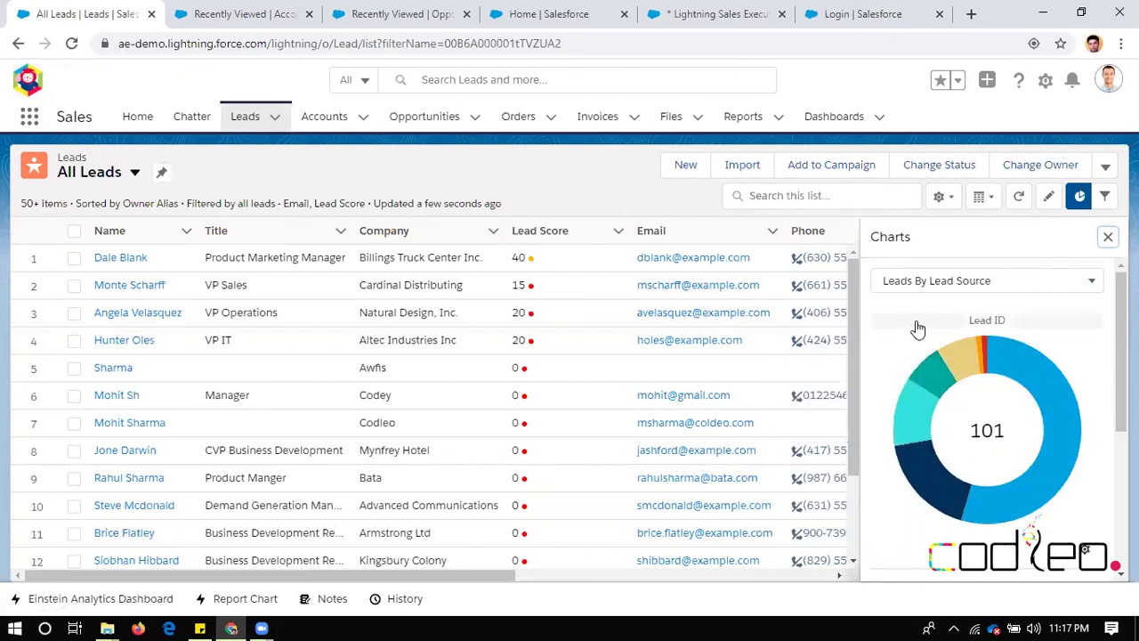
Change the chart from donut to vertical bars, then to horizontal bars
{"action": "left_click", "coordinate": [1088, 552]}
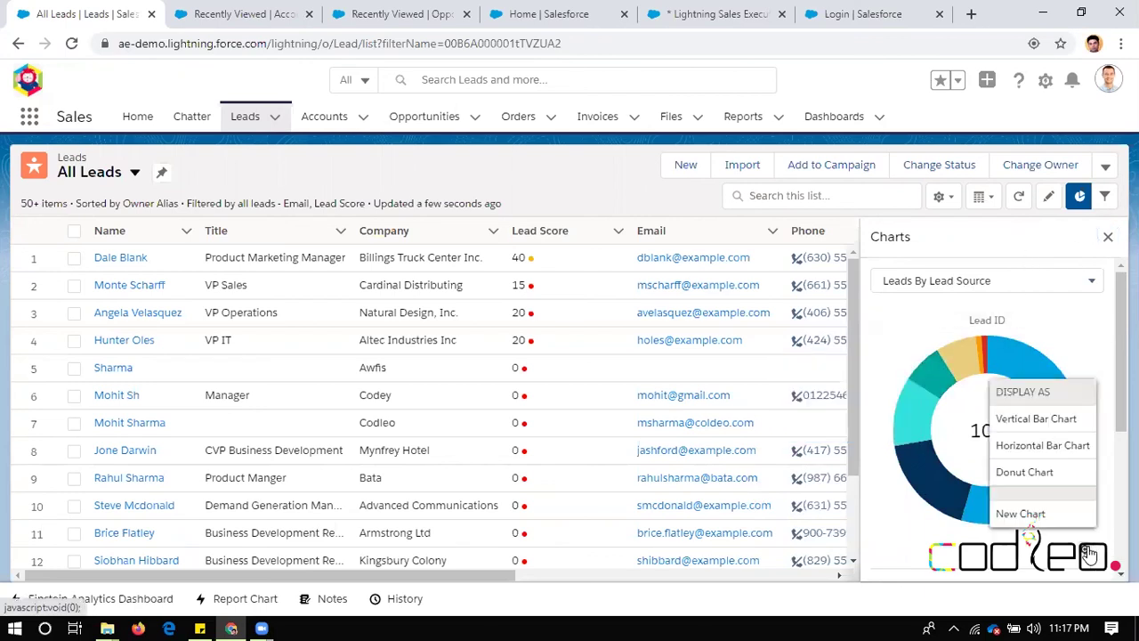
{"action": "left_click", "coordinate": [1062, 475]}
{"action": "left_click", "coordinate": [1087, 554]}
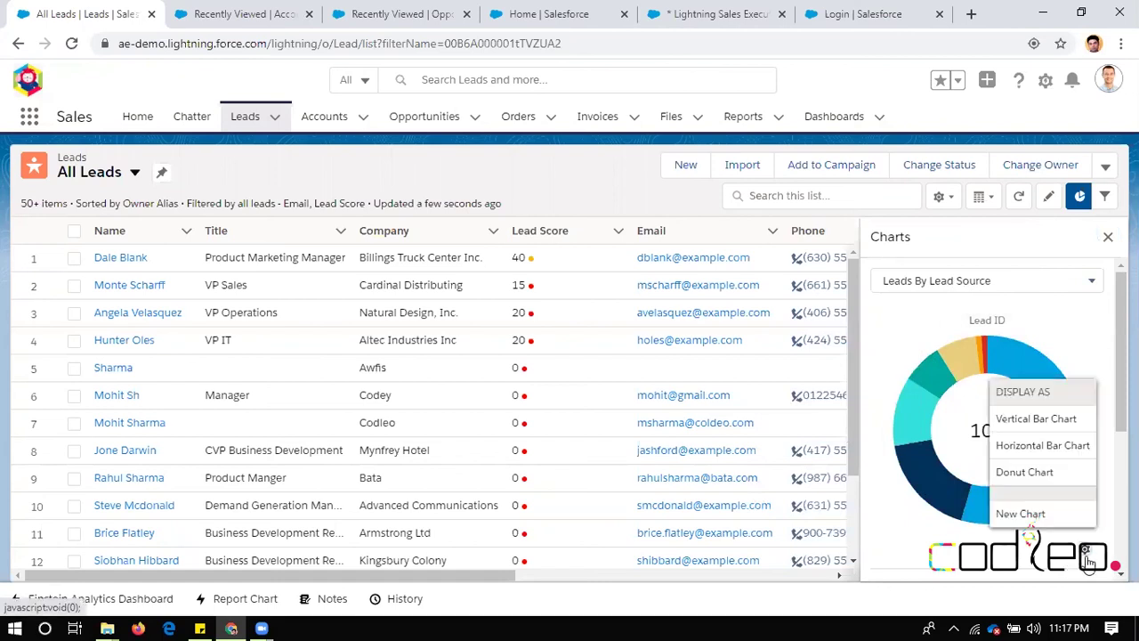
{"action": "left_click", "coordinate": [1030, 422]}
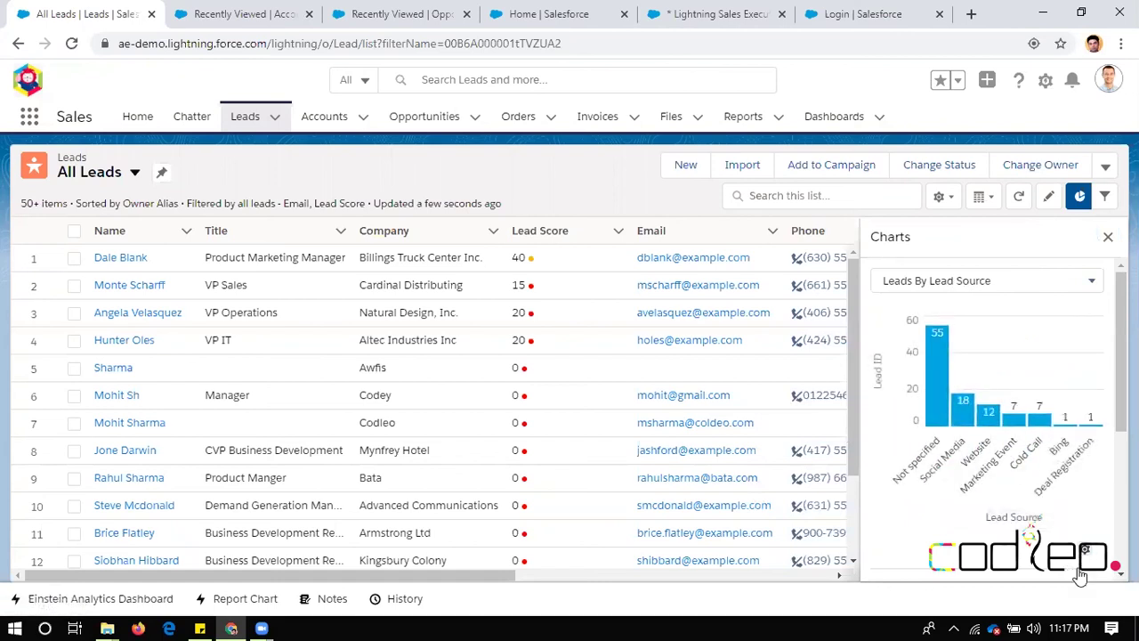
{"action": "left_click", "coordinate": [1087, 555]}
{"action": "left_click", "coordinate": [1034, 420]}
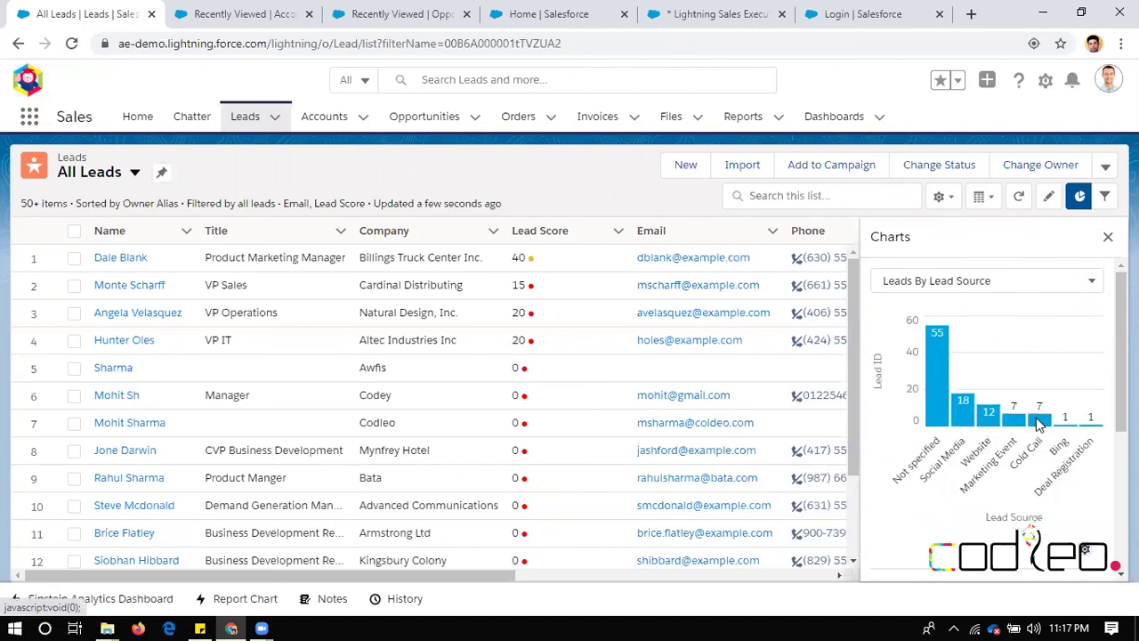
{"action": "left_click", "coordinate": [1087, 554]}
{"action": "left_click", "coordinate": [1023, 445]}
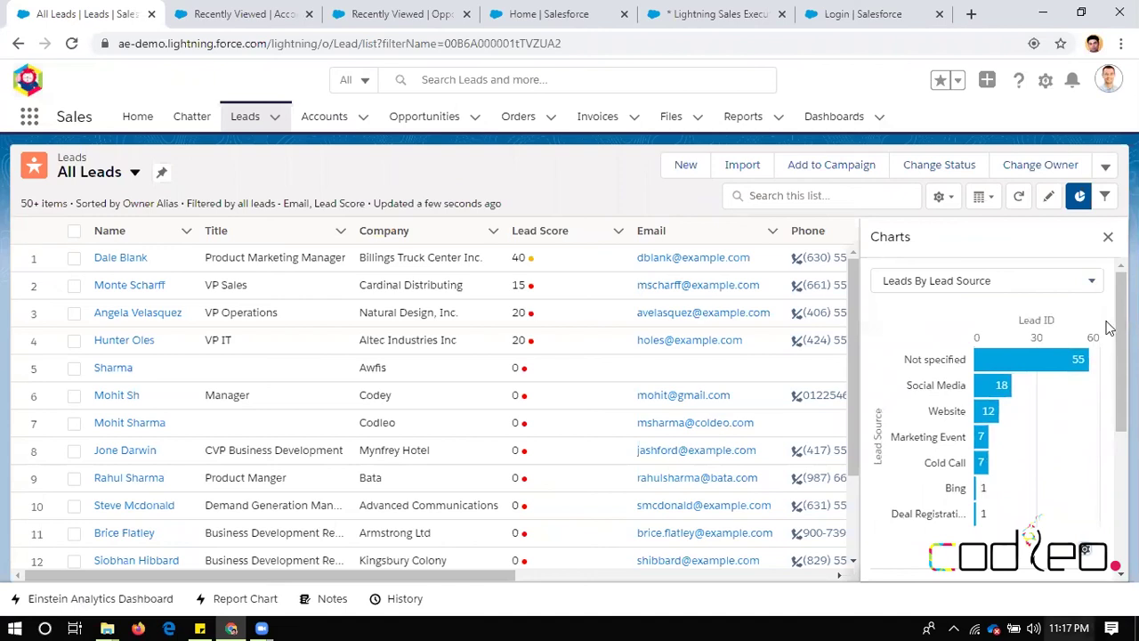
Hide the charts and display All Leads as a Kanban board for the LEAD record type
{"action": "left_click", "coordinate": [1109, 238]}
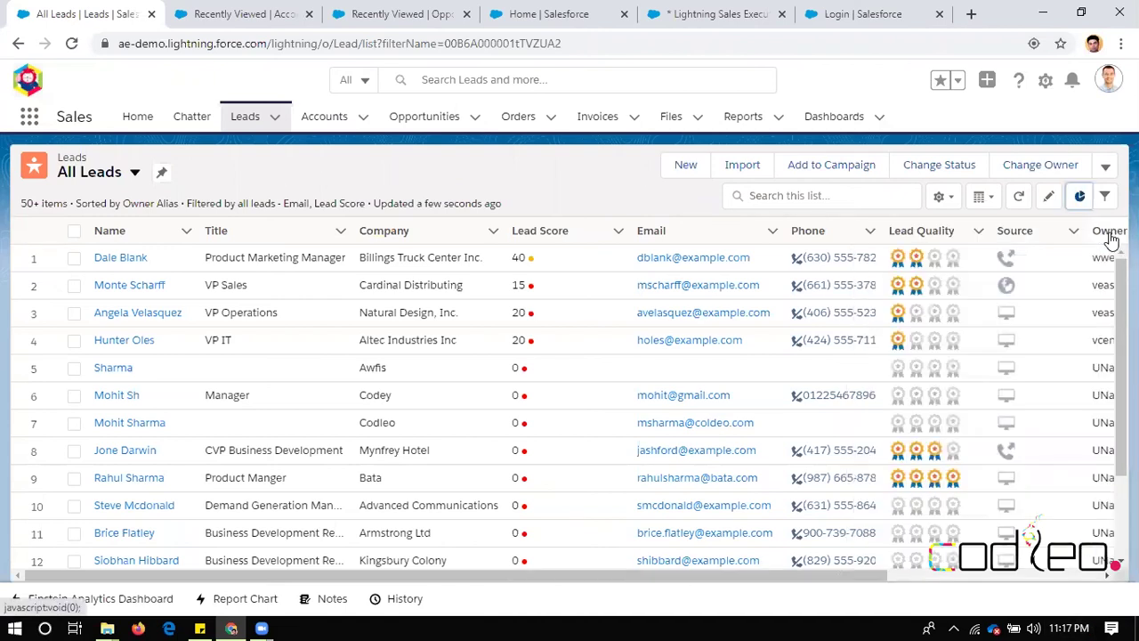
{"action": "left_click", "coordinate": [984, 196]}
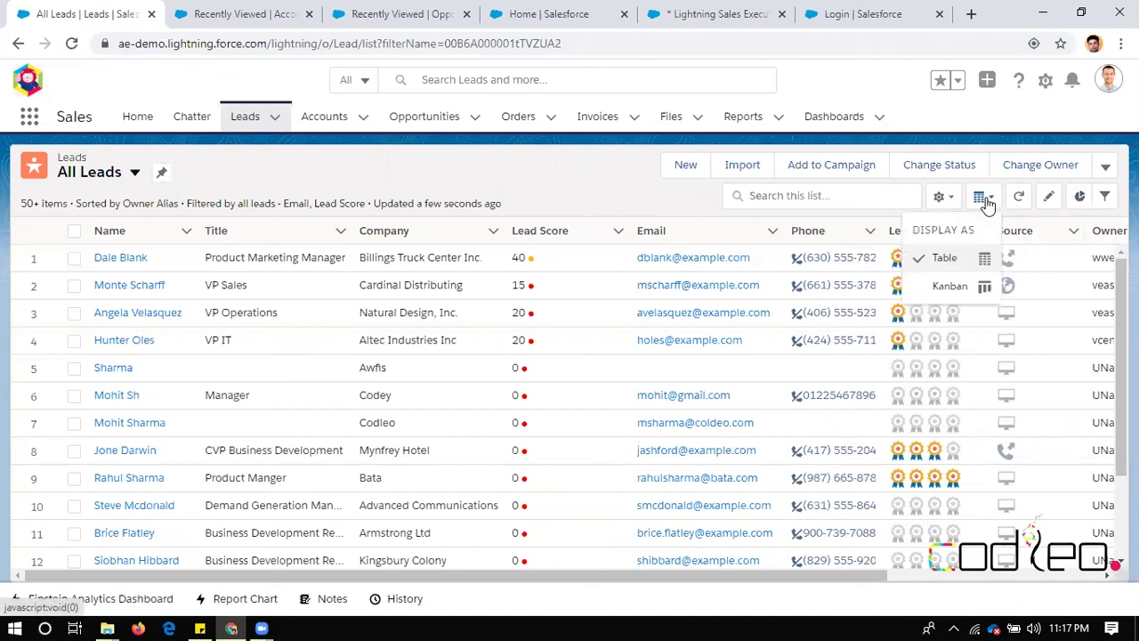
{"action": "left_click", "coordinate": [968, 285]}
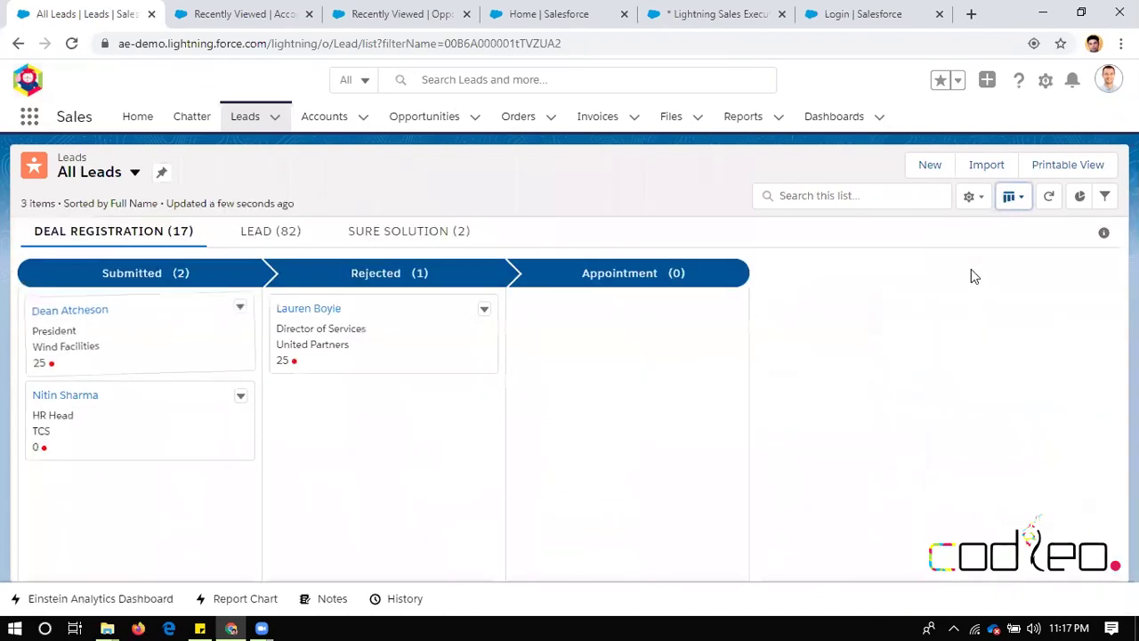
{"action": "left_click", "coordinate": [279, 241]}
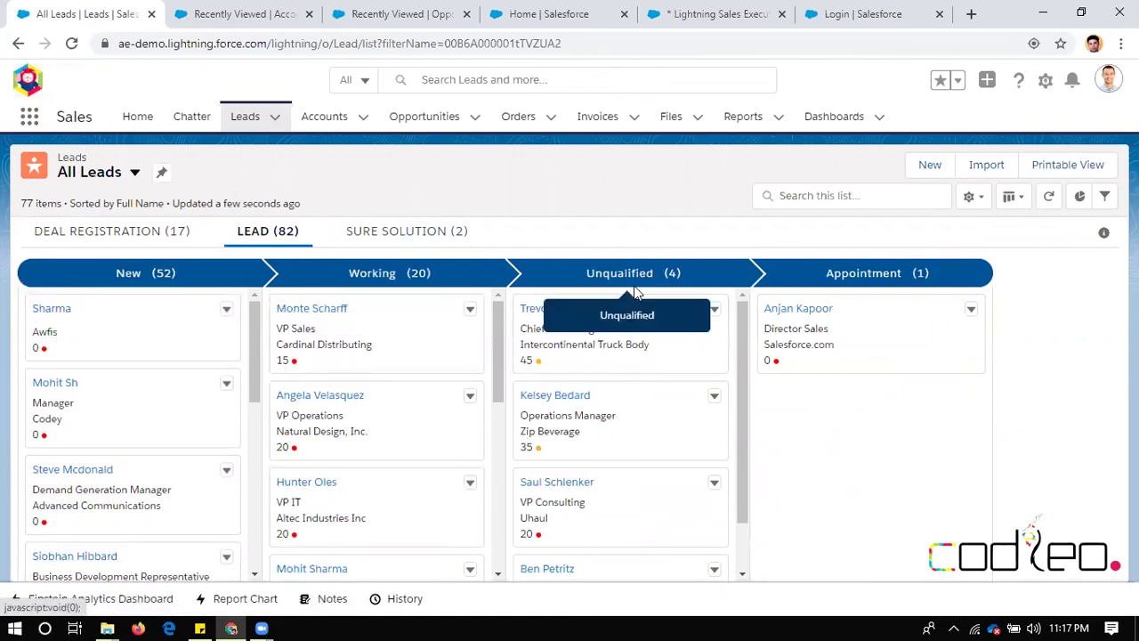
Move Advanced Communications, Kingsbury Colony and Stanton LLC to Working, Bins-Rowe to Appointment, Stanton LLC to Unqualified
{"action": "left_click_drag", "start_coordinate": [761, 313], "coordinate": [876, 441]}
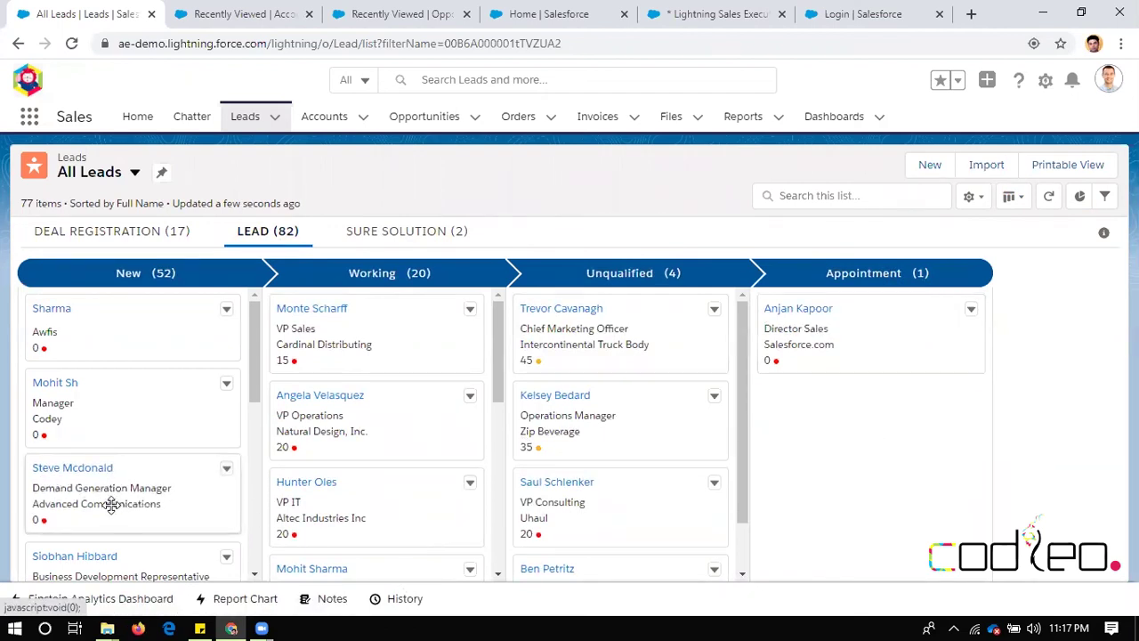
{"action": "left_click_drag", "start_coordinate": [107, 503], "coordinate": [316, 384]}
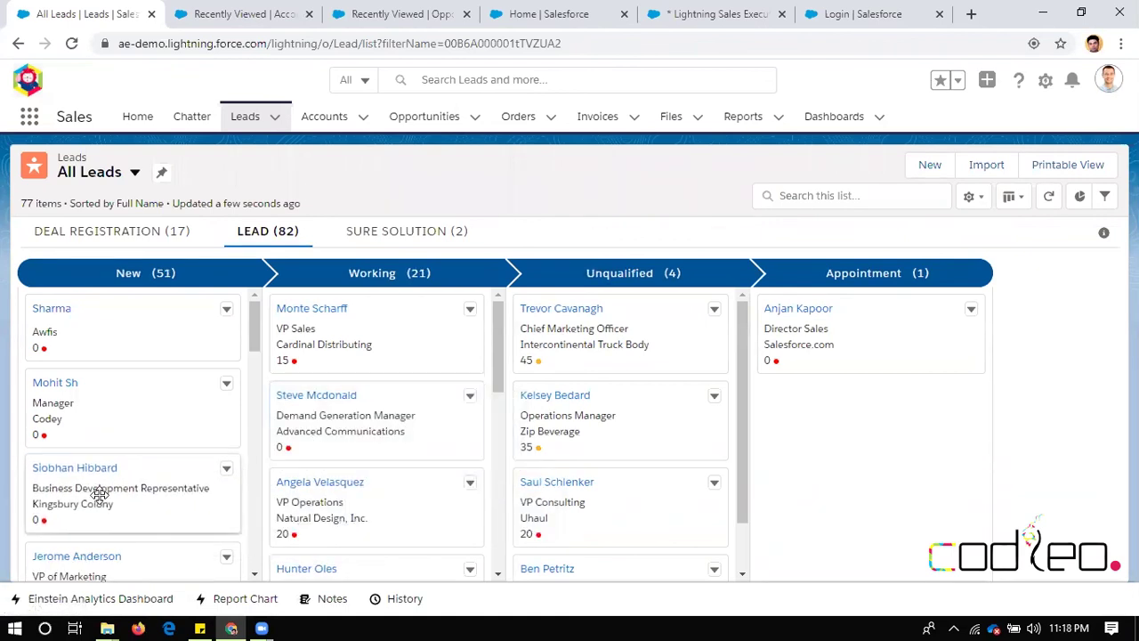
{"action": "left_click_drag", "start_coordinate": [100, 494], "coordinate": [340, 430]}
{"action": "left_click_drag", "start_coordinate": [65, 520], "coordinate": [326, 427]}
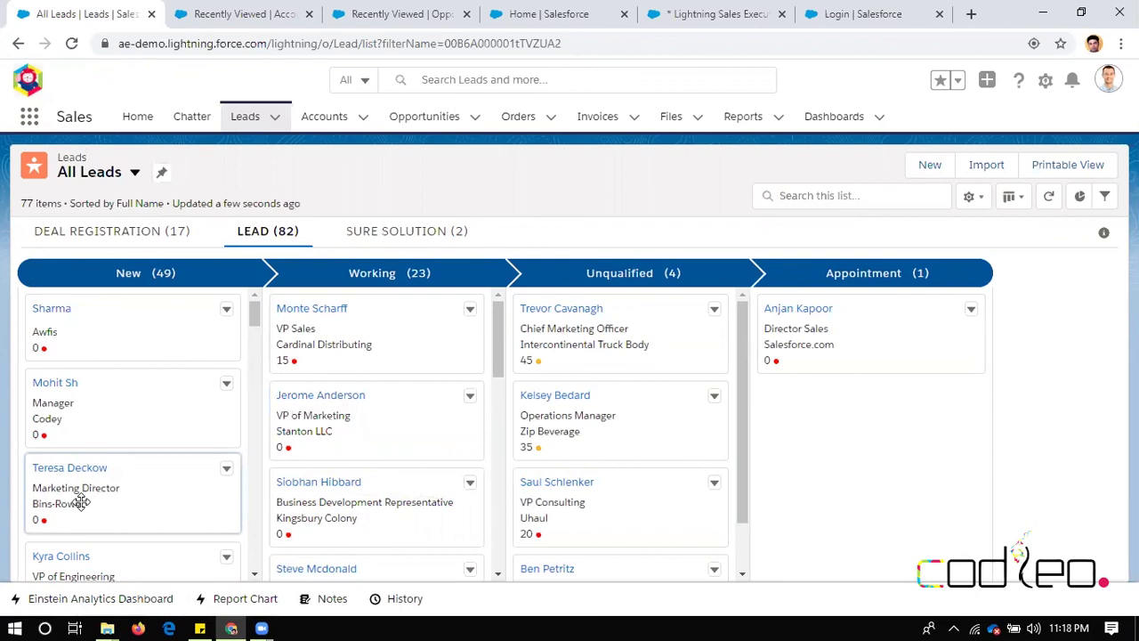
{"action": "left_click_drag", "start_coordinate": [81, 502], "coordinate": [759, 407]}
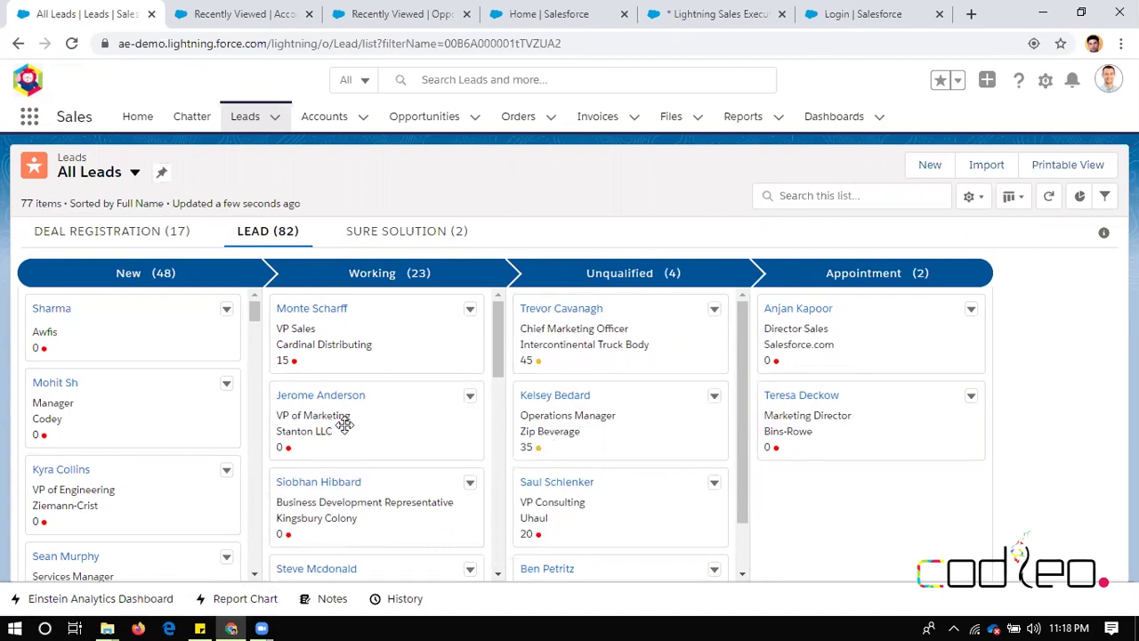
{"action": "left_click_drag", "start_coordinate": [344, 425], "coordinate": [585, 499]}
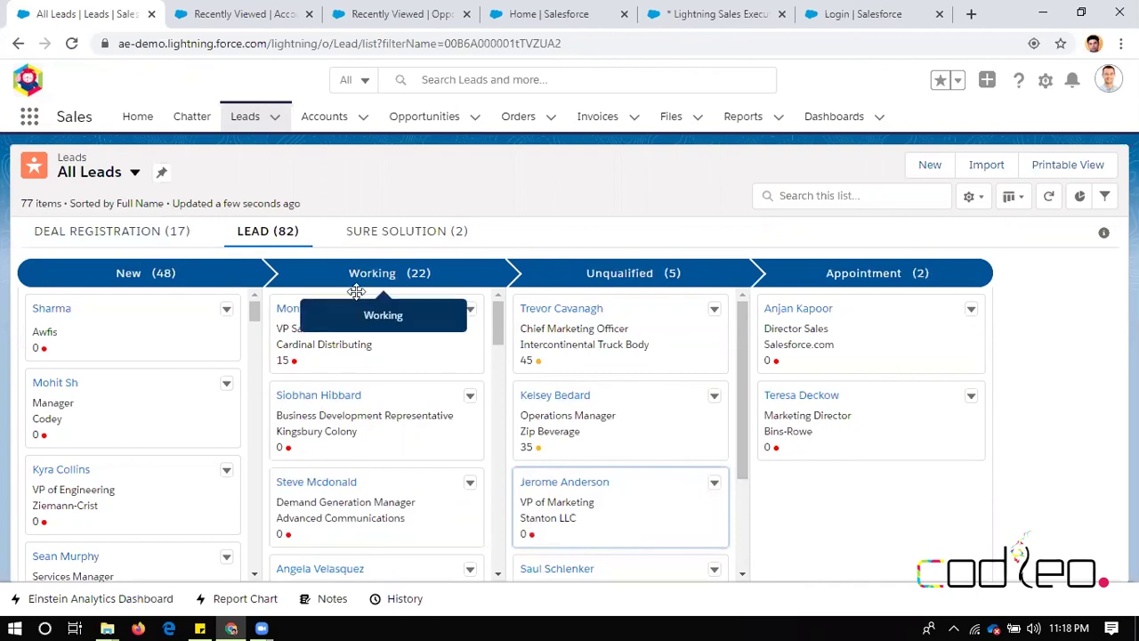
Return to the All Leads view and show the Leads By Lead Source chart panel
{"action": "left_click", "coordinate": [245, 120]}
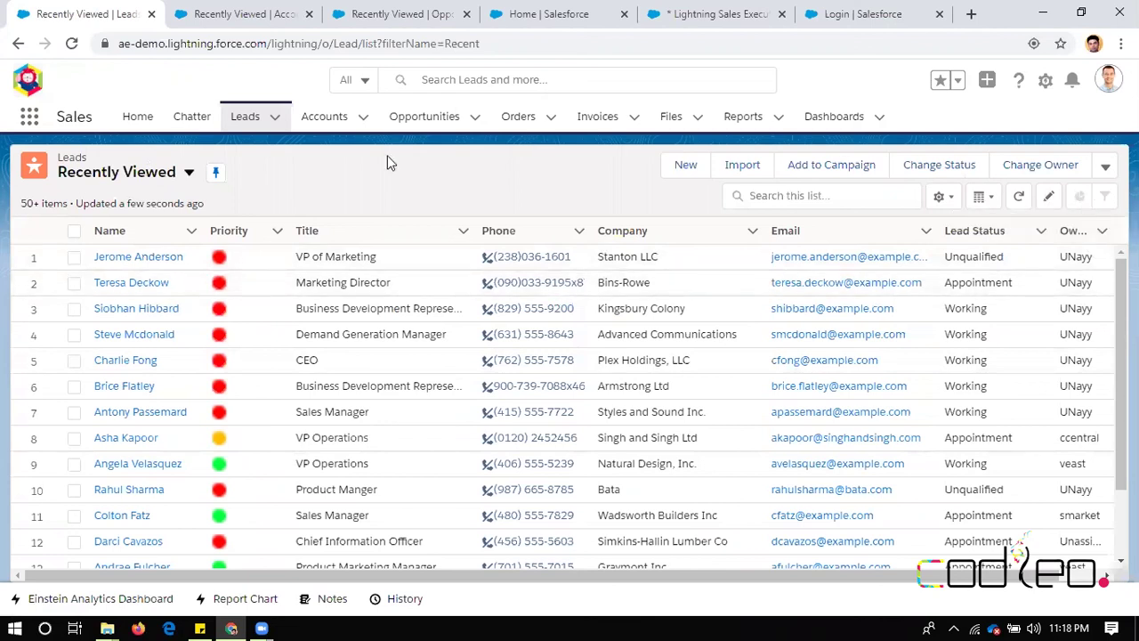
{"action": "left_click", "coordinate": [159, 176]}
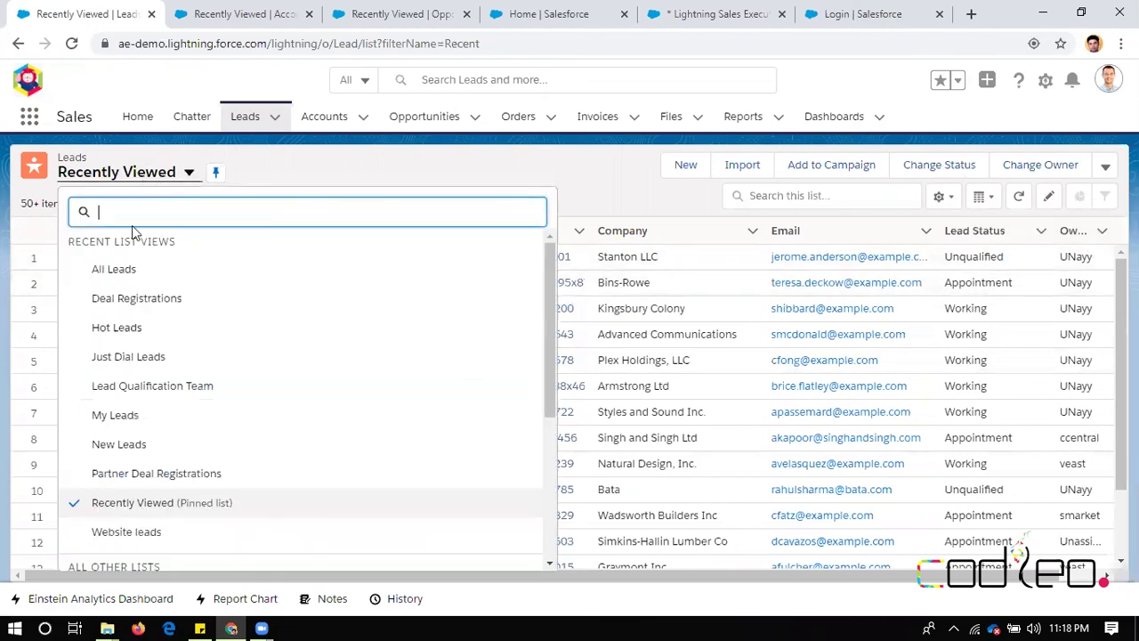
{"action": "left_click", "coordinate": [199, 270]}
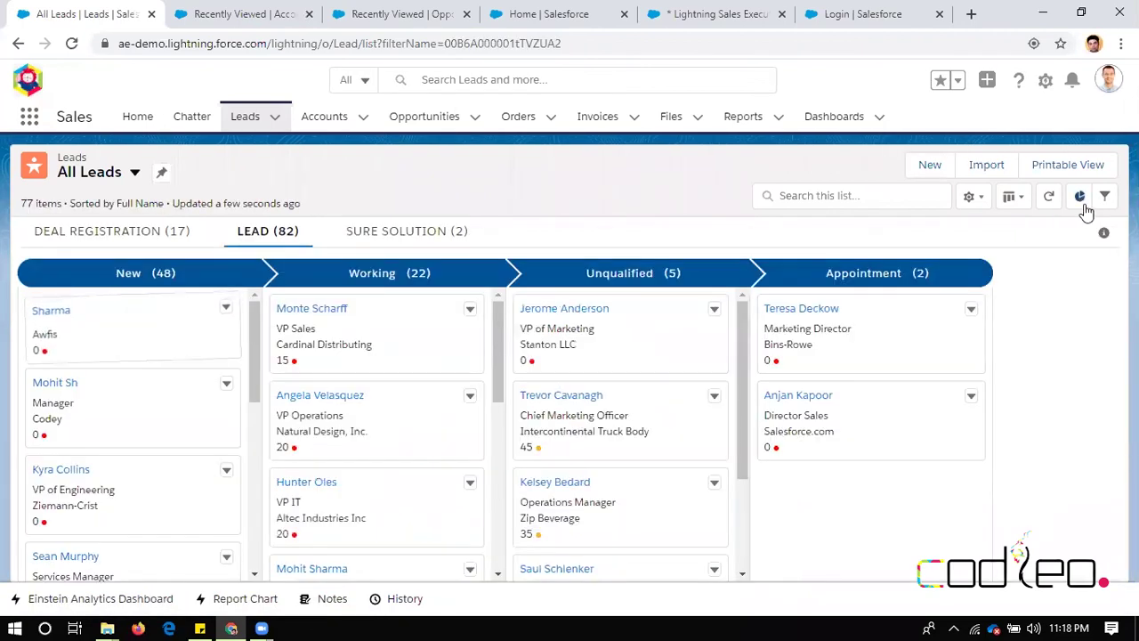
{"action": "left_click", "coordinate": [1084, 204]}
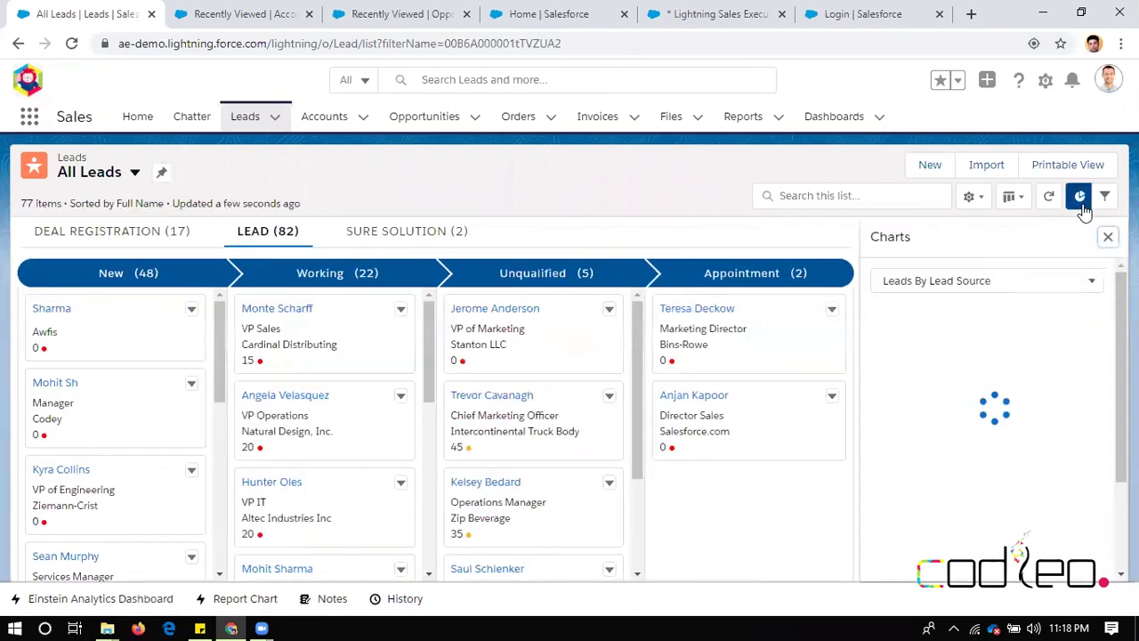
{"action": "left_click", "coordinate": [979, 285]}
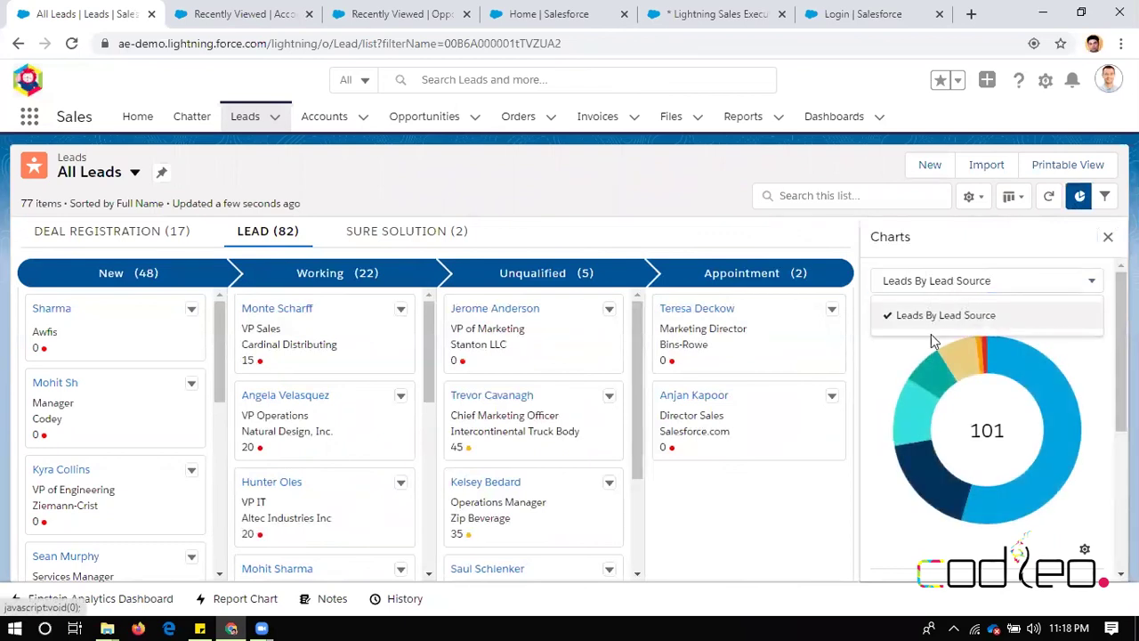
{"action": "left_click", "coordinate": [982, 257]}
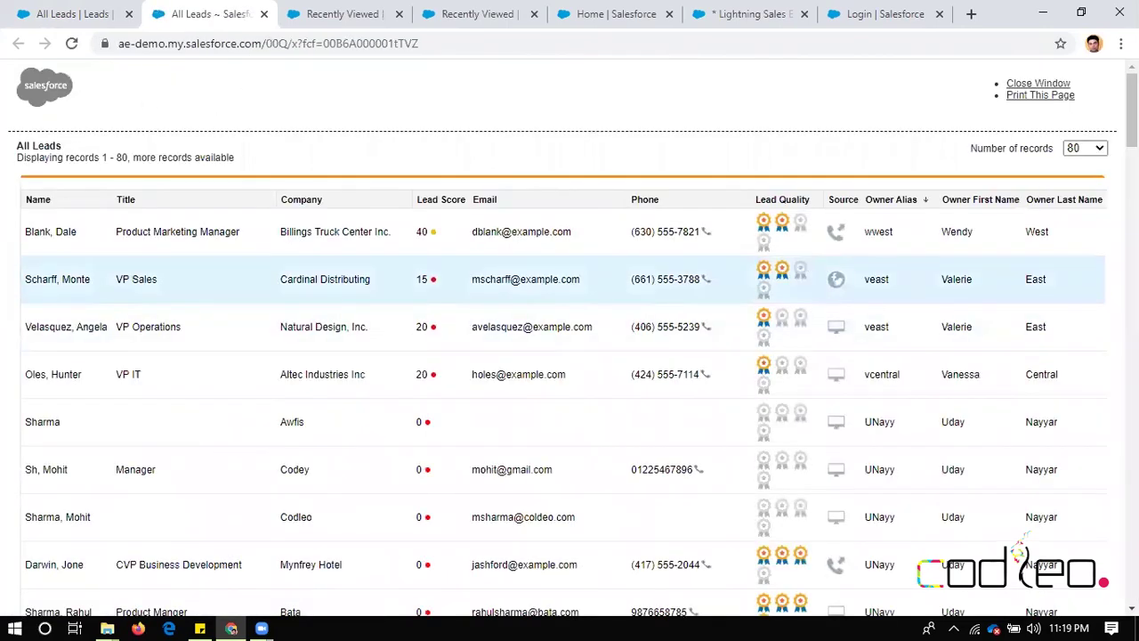
Scroll through the printable All Leads list of 80 records, then return to its top
{"action": "scroll", "coordinate": [570, 338], "scroll_direction": "down", "scroll_amount": 20}
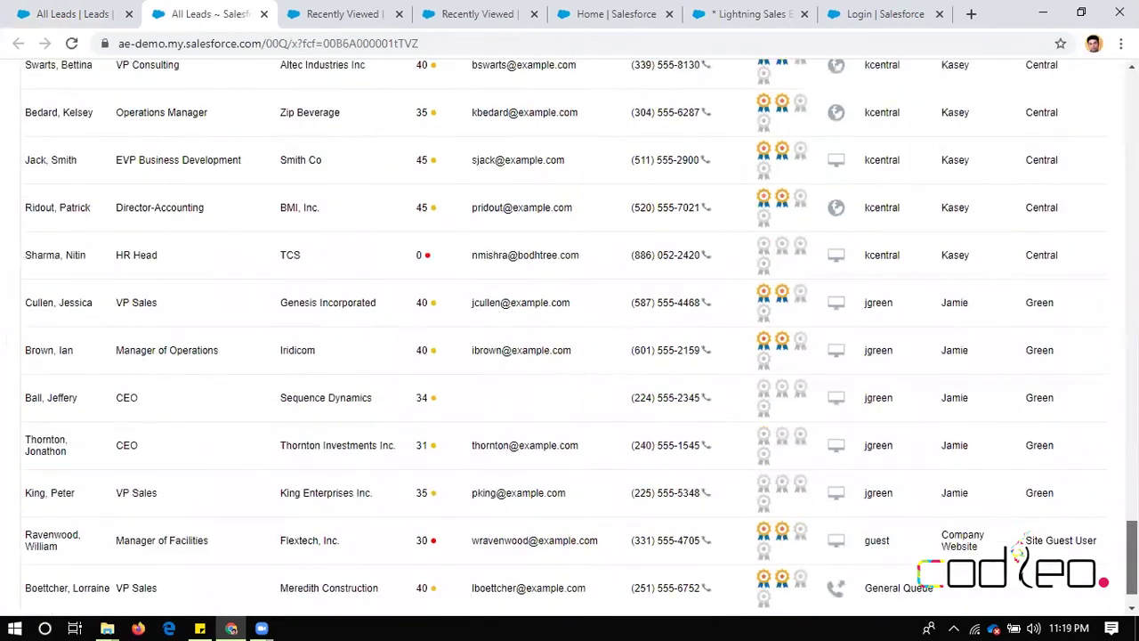
{"action": "key", "text": "Home"}
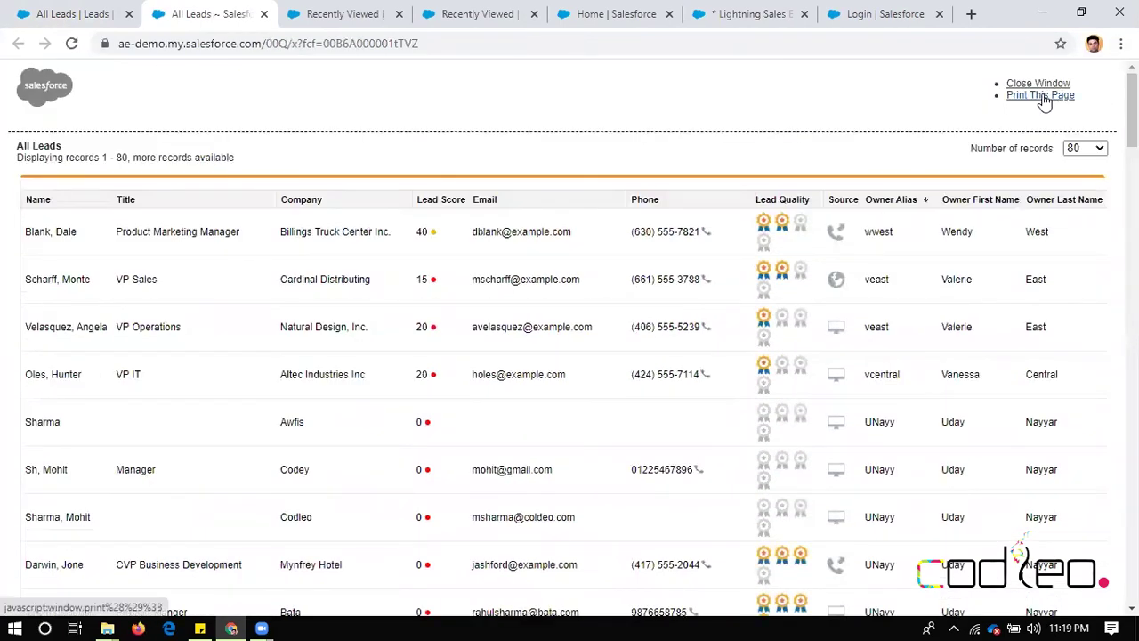
{"action": "left_click", "coordinate": [76, 13]}
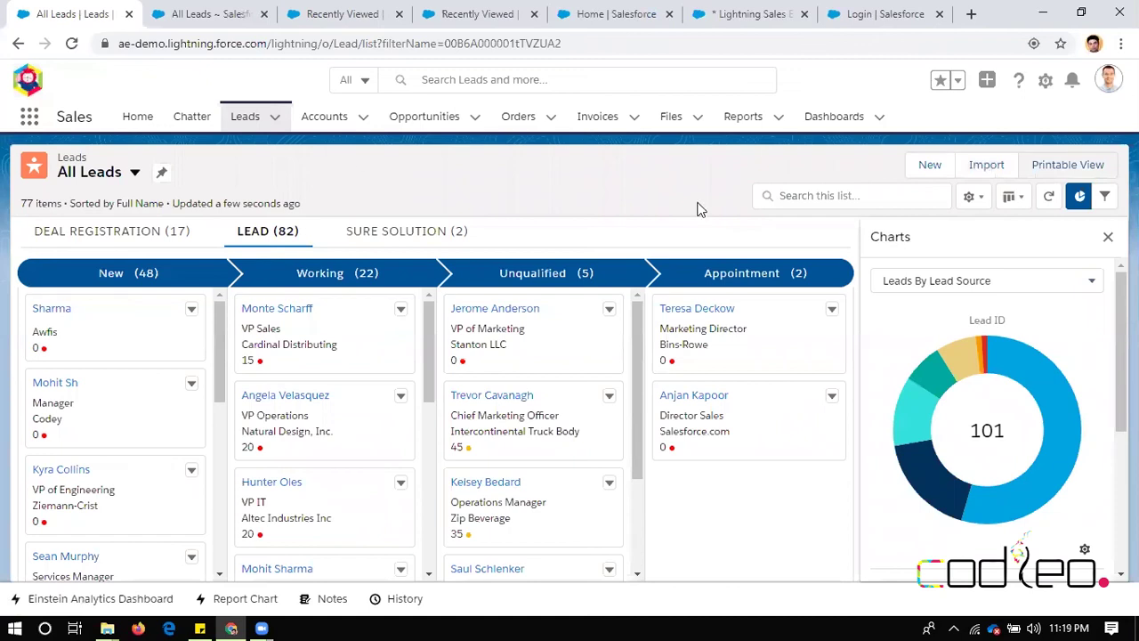